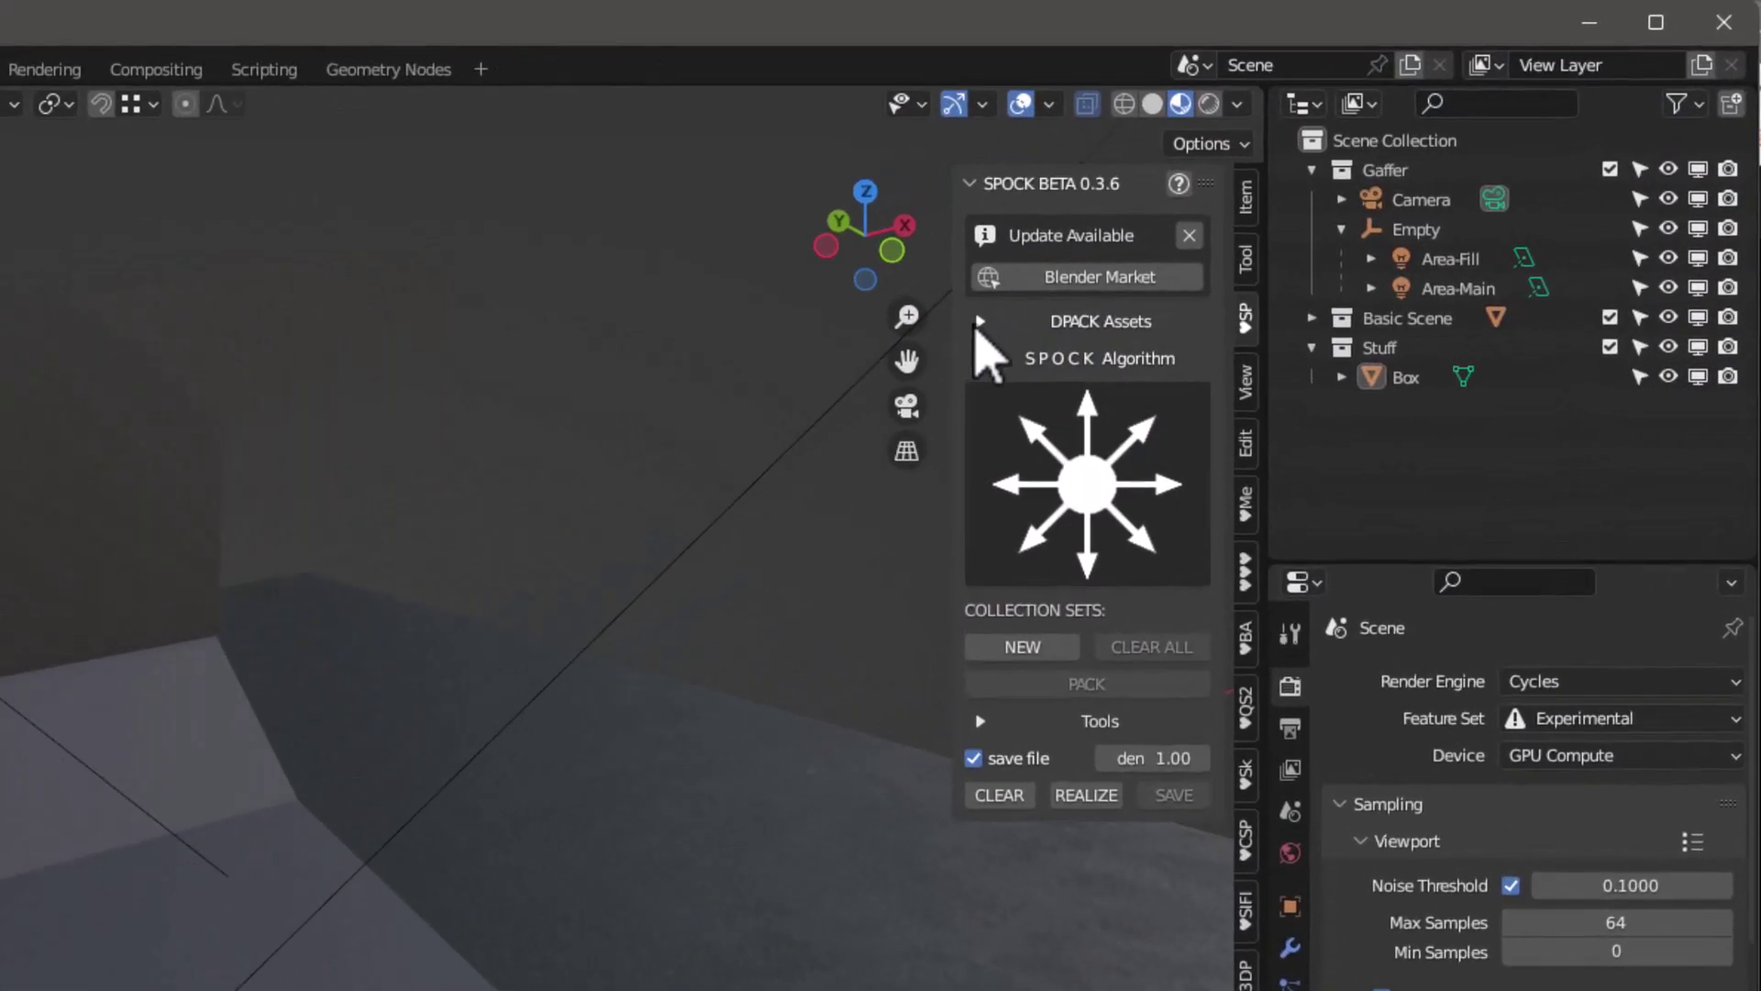
Load the PANEL-Y DPACK asset collections into the scene.
{"action": "left_click", "coordinate": [981, 321]}
{"action": "left_click", "coordinate": [1097, 477]}
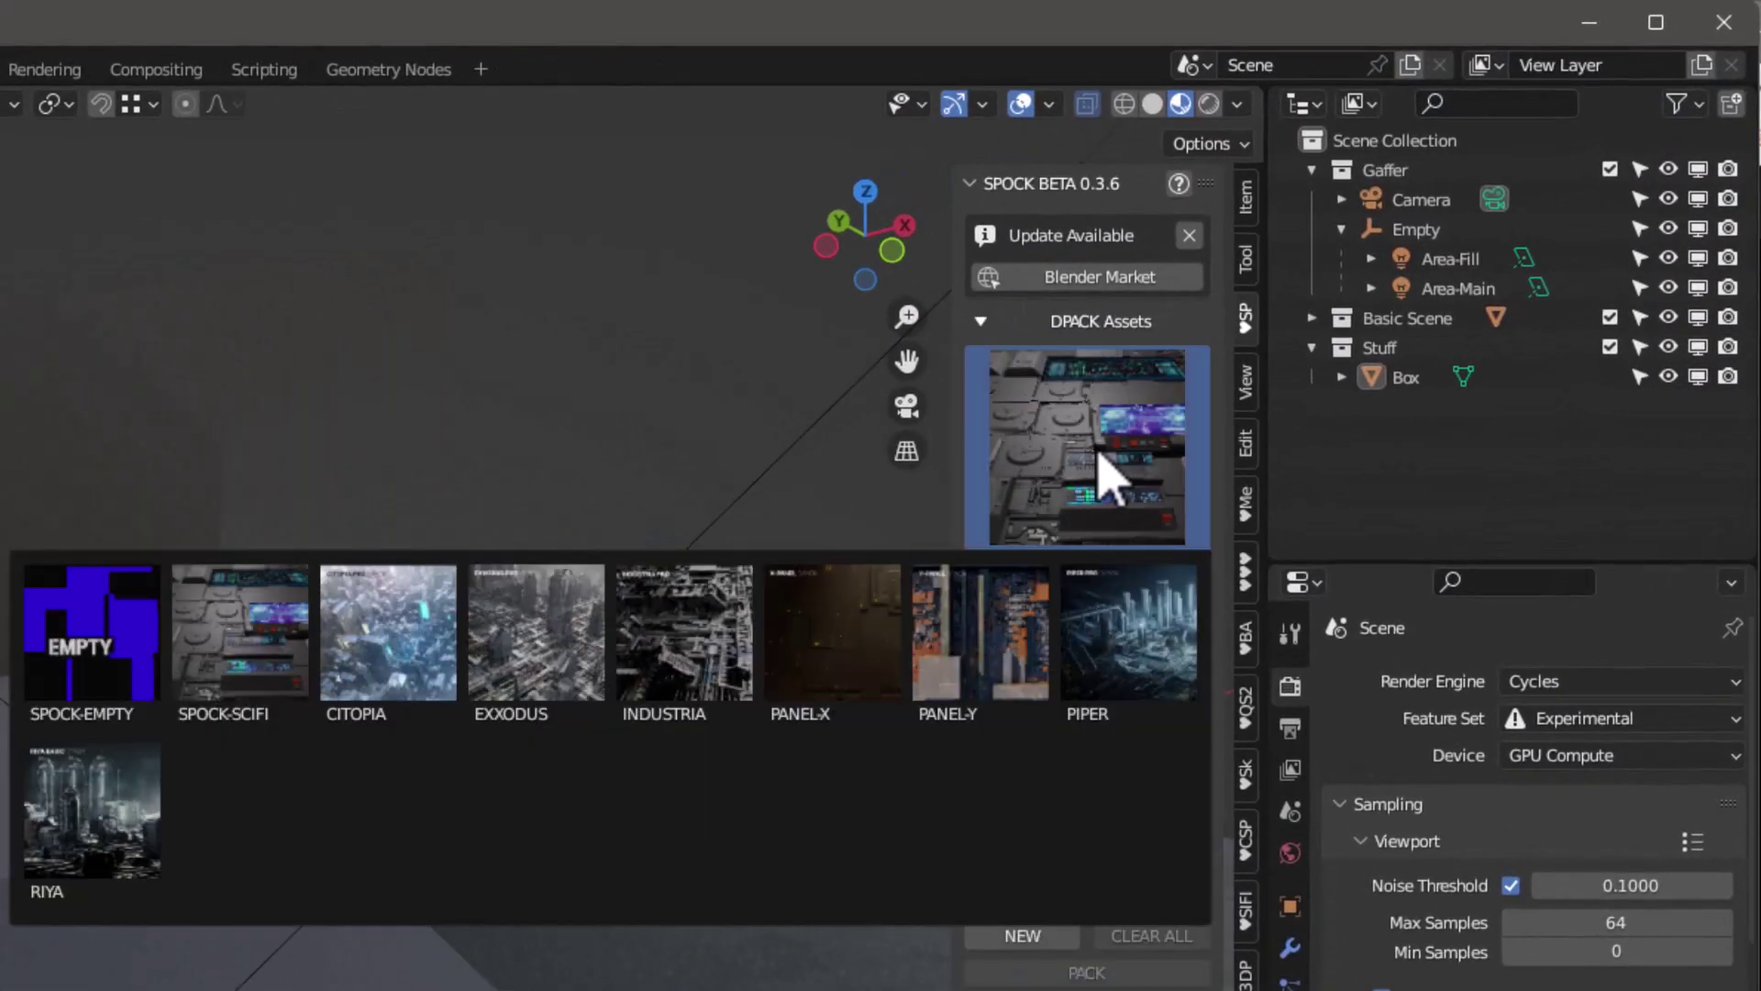
{"action": "left_click", "coordinate": [968, 679]}
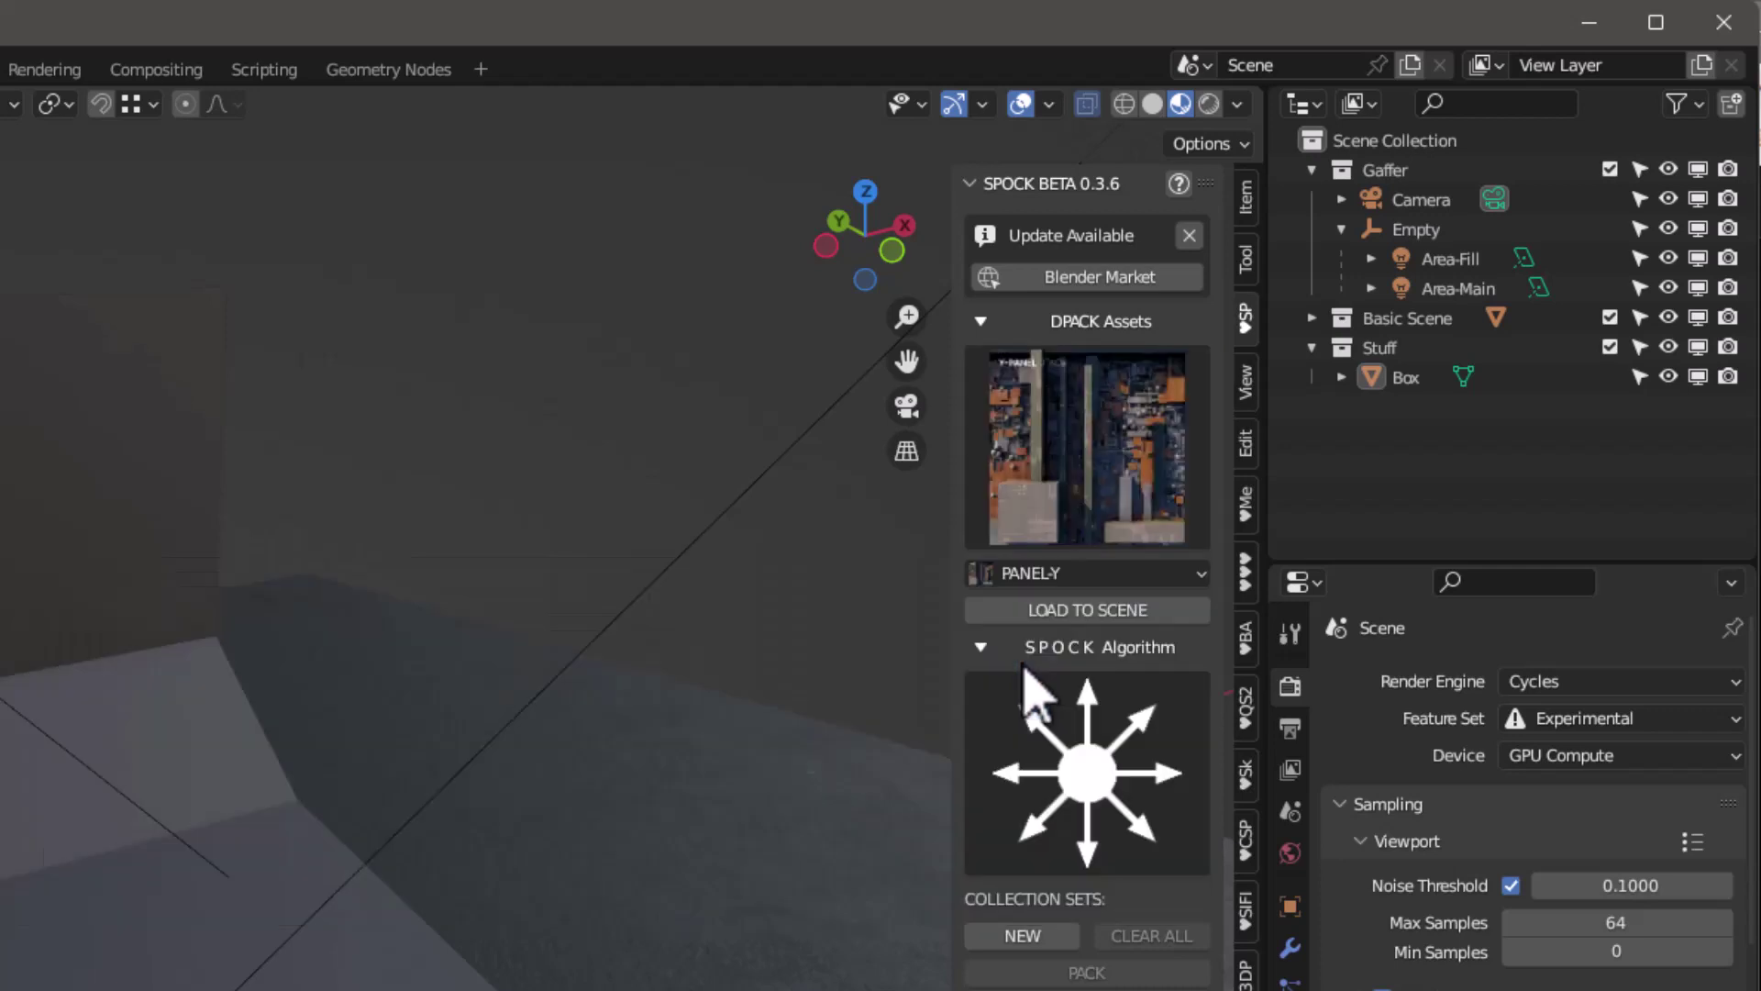
{"action": "left_click", "coordinate": [1104, 613]}
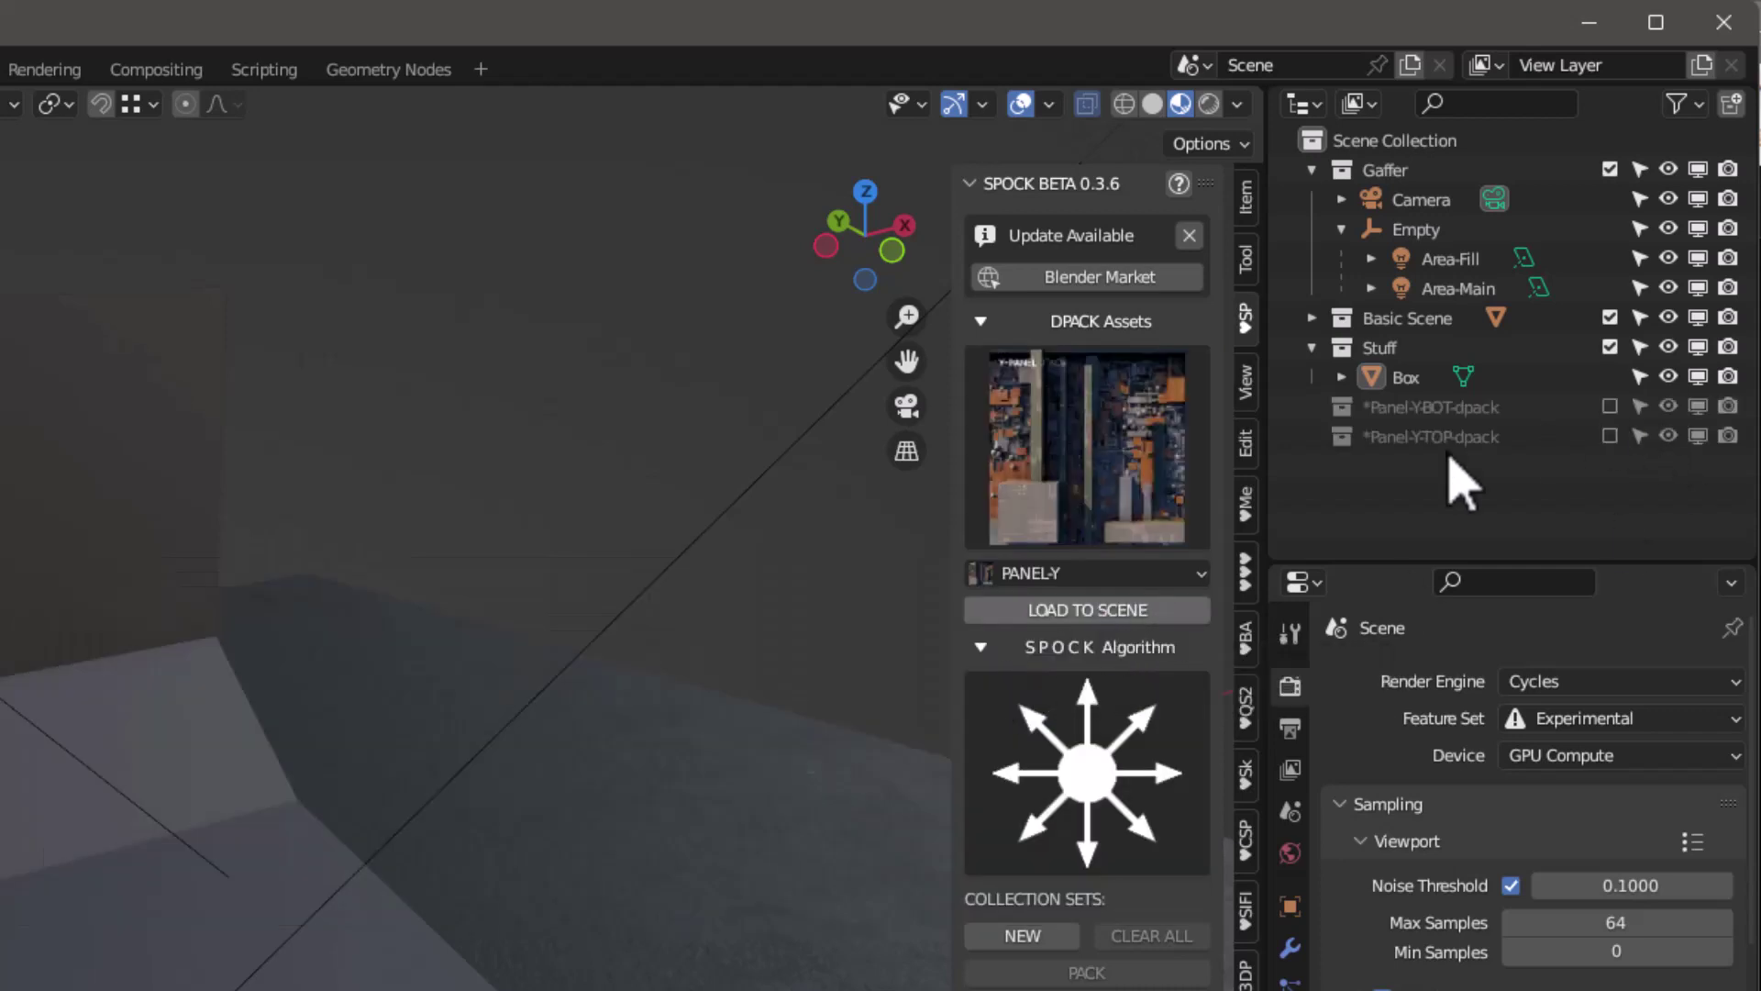
{"action": "left_click", "coordinate": [1445, 407]}
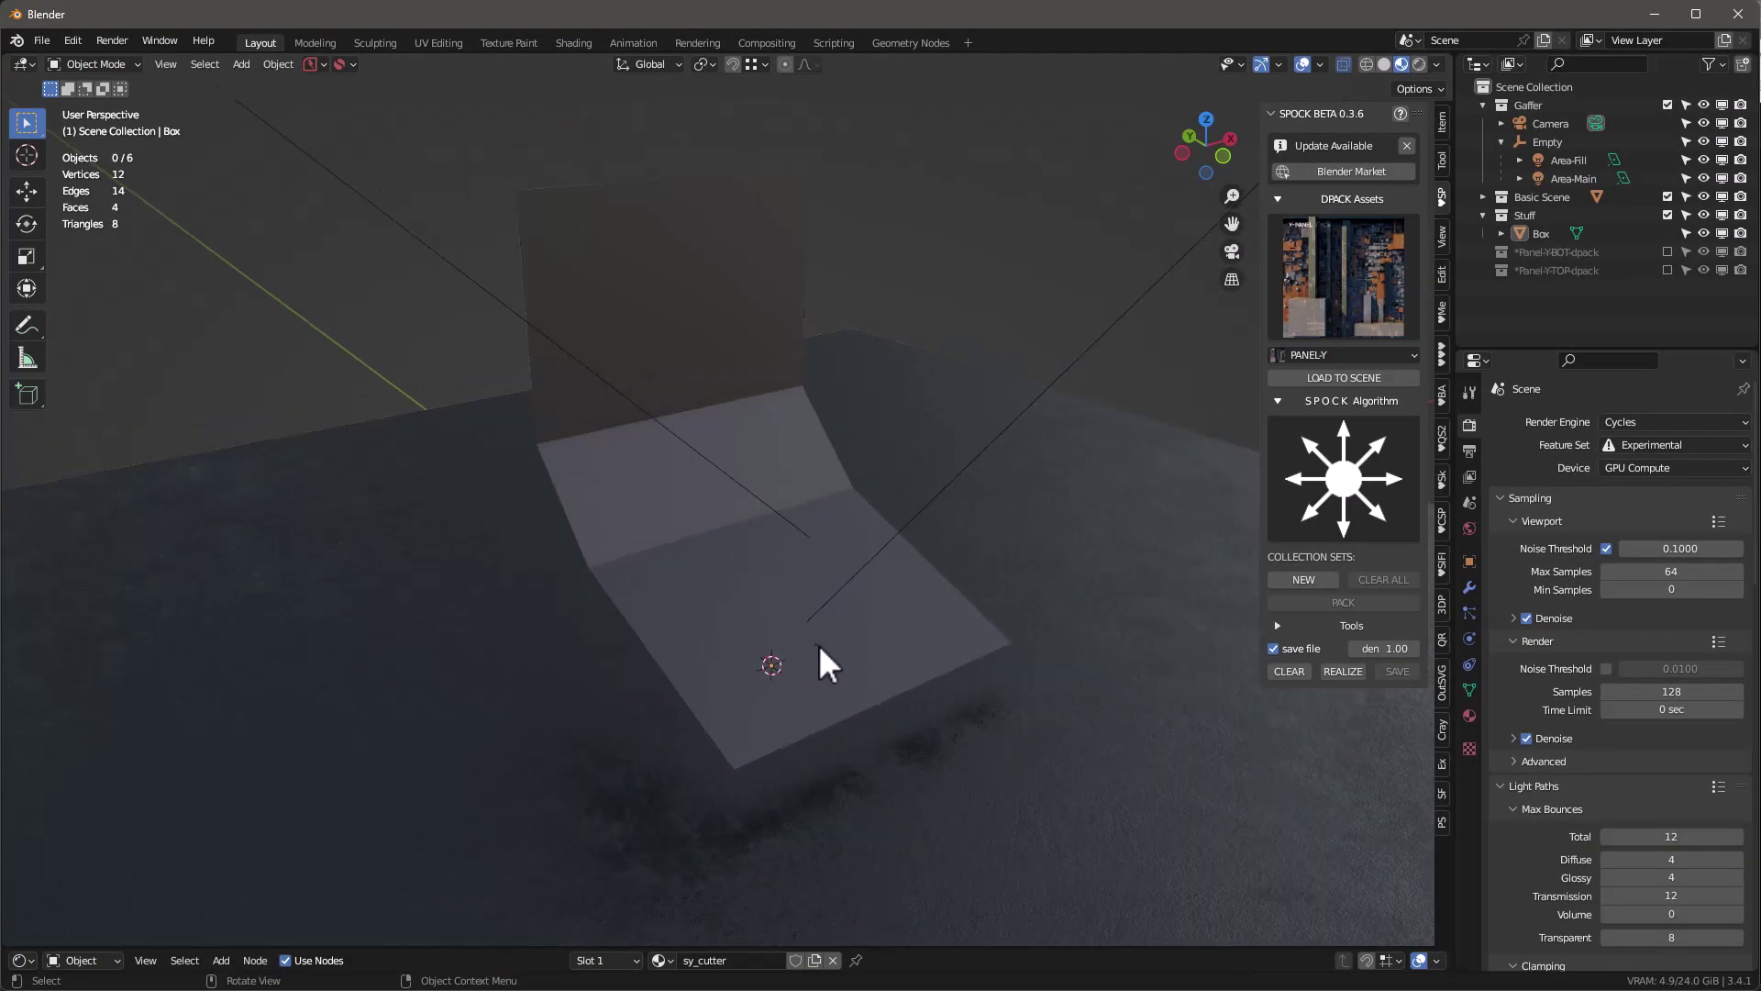
Pack the Box object's surface using a new collection set that uses the *Panel-Y-TOP-dpack collection.
{"action": "left_click", "coordinate": [778, 612]}
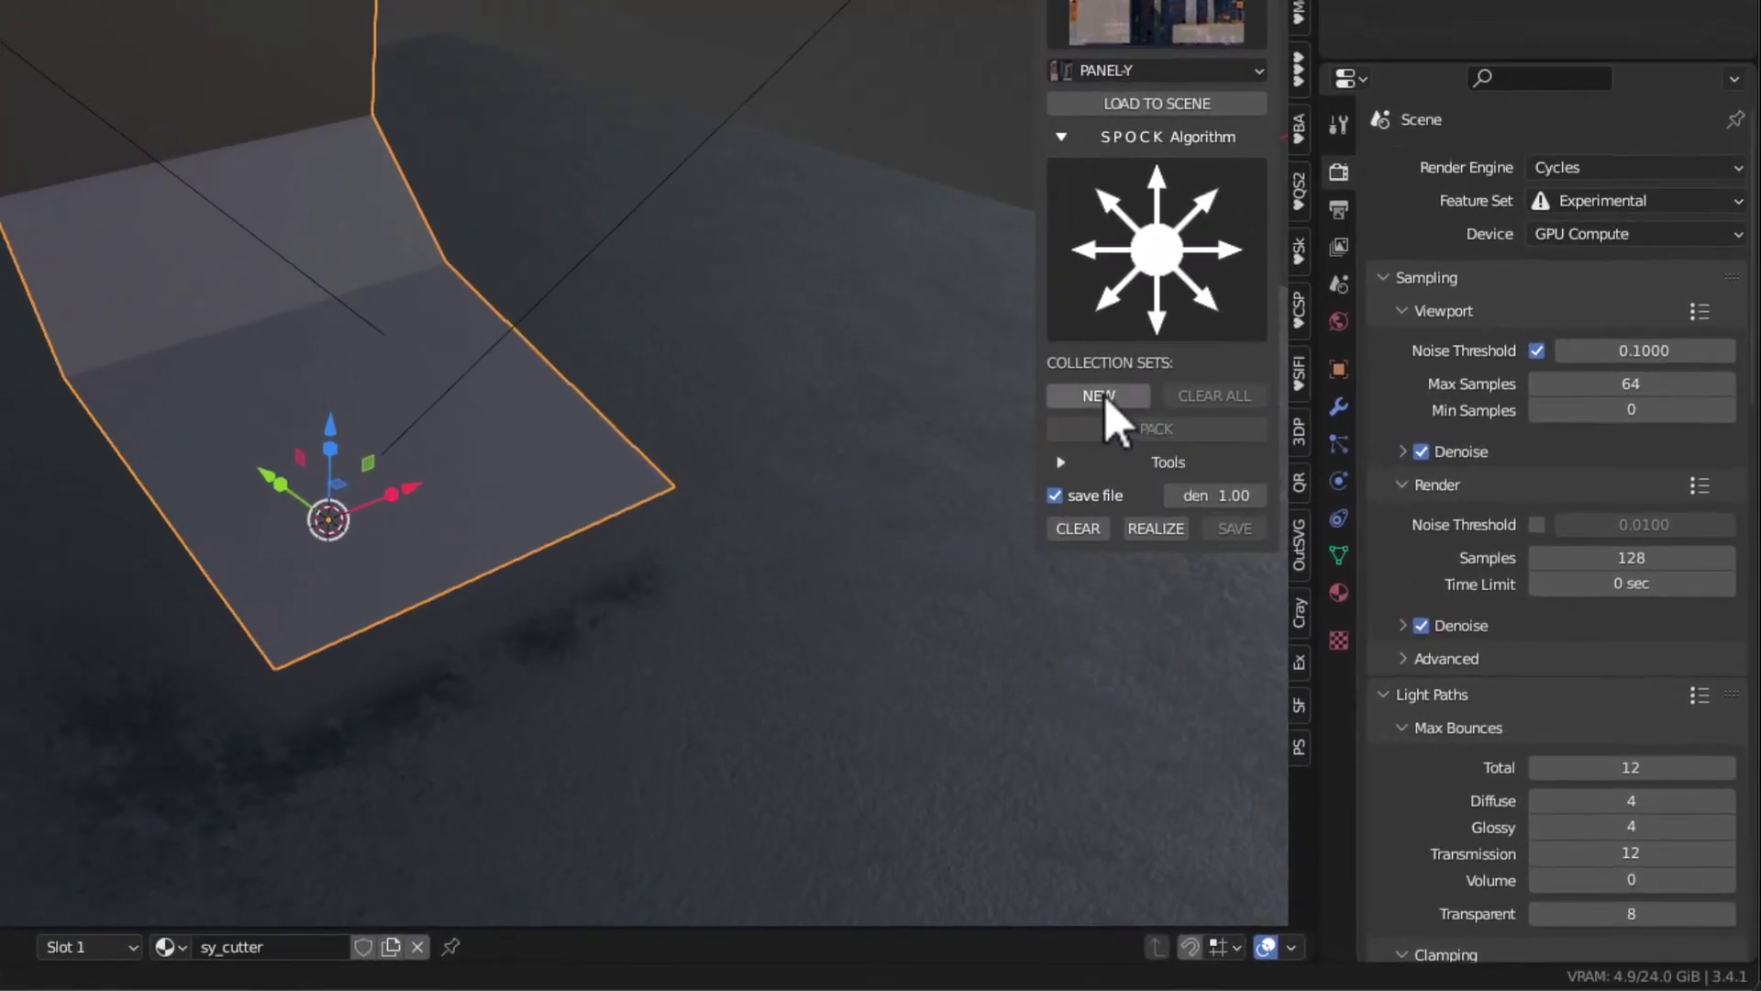
{"action": "left_click", "coordinate": [1303, 580]}
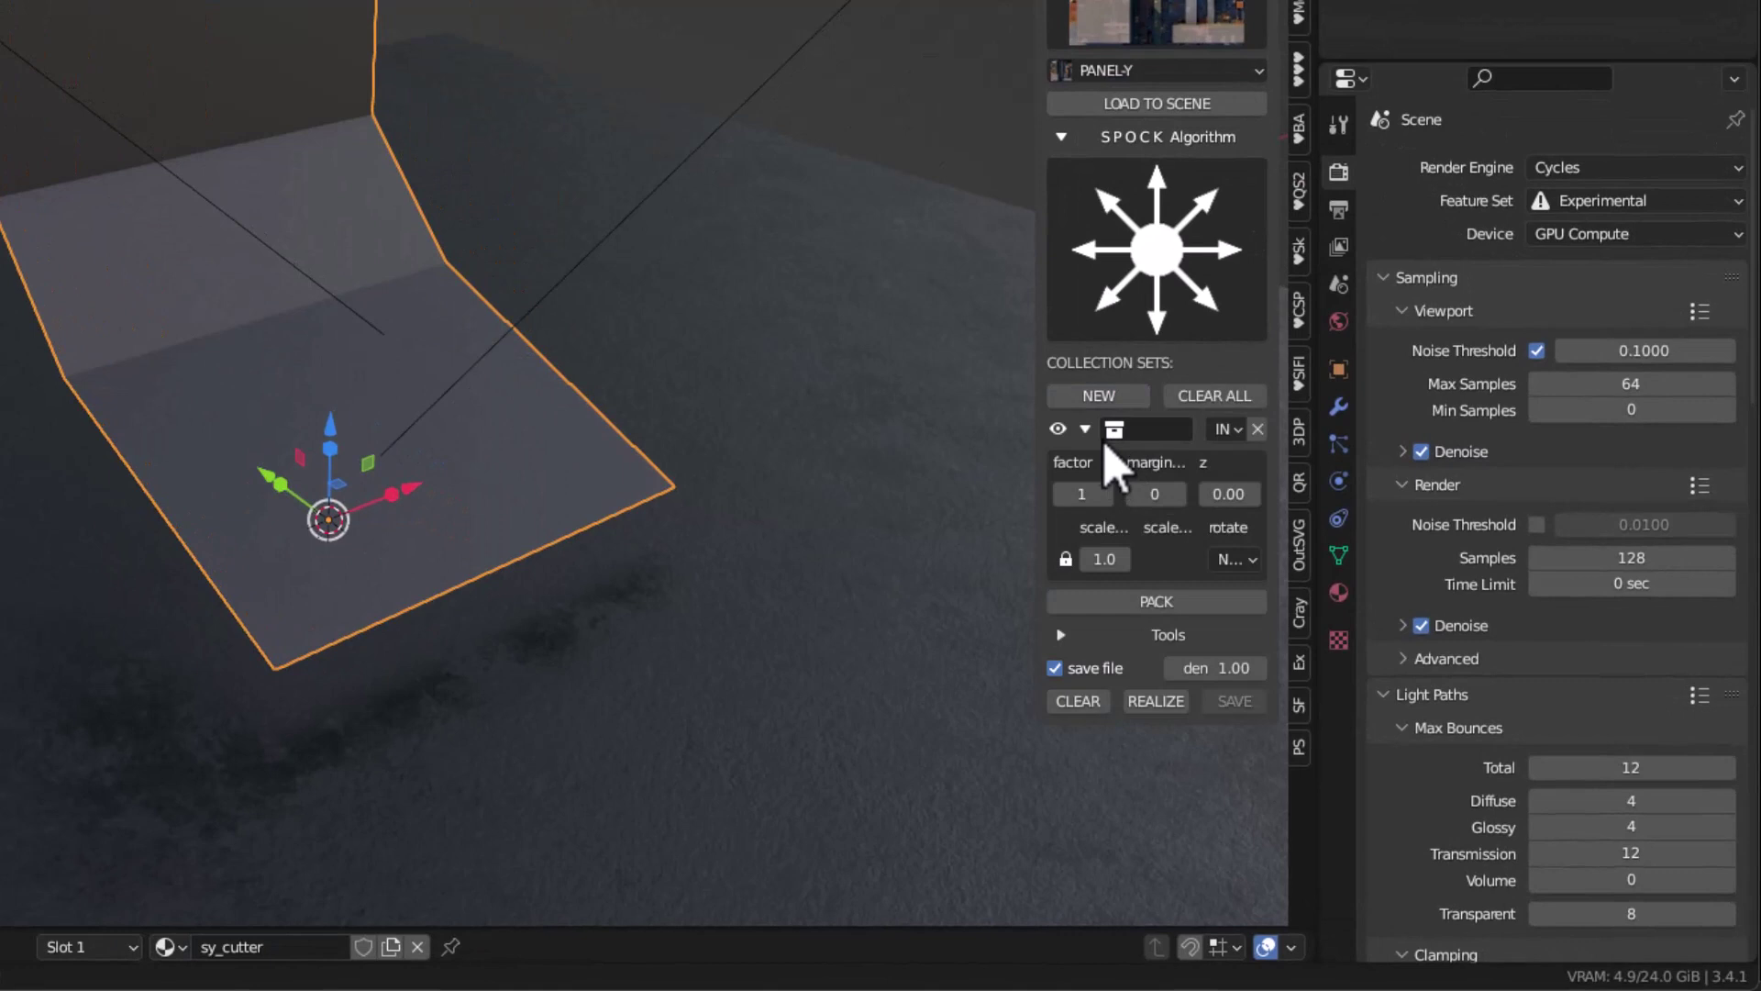
{"action": "left_click", "coordinate": [1110, 429]}
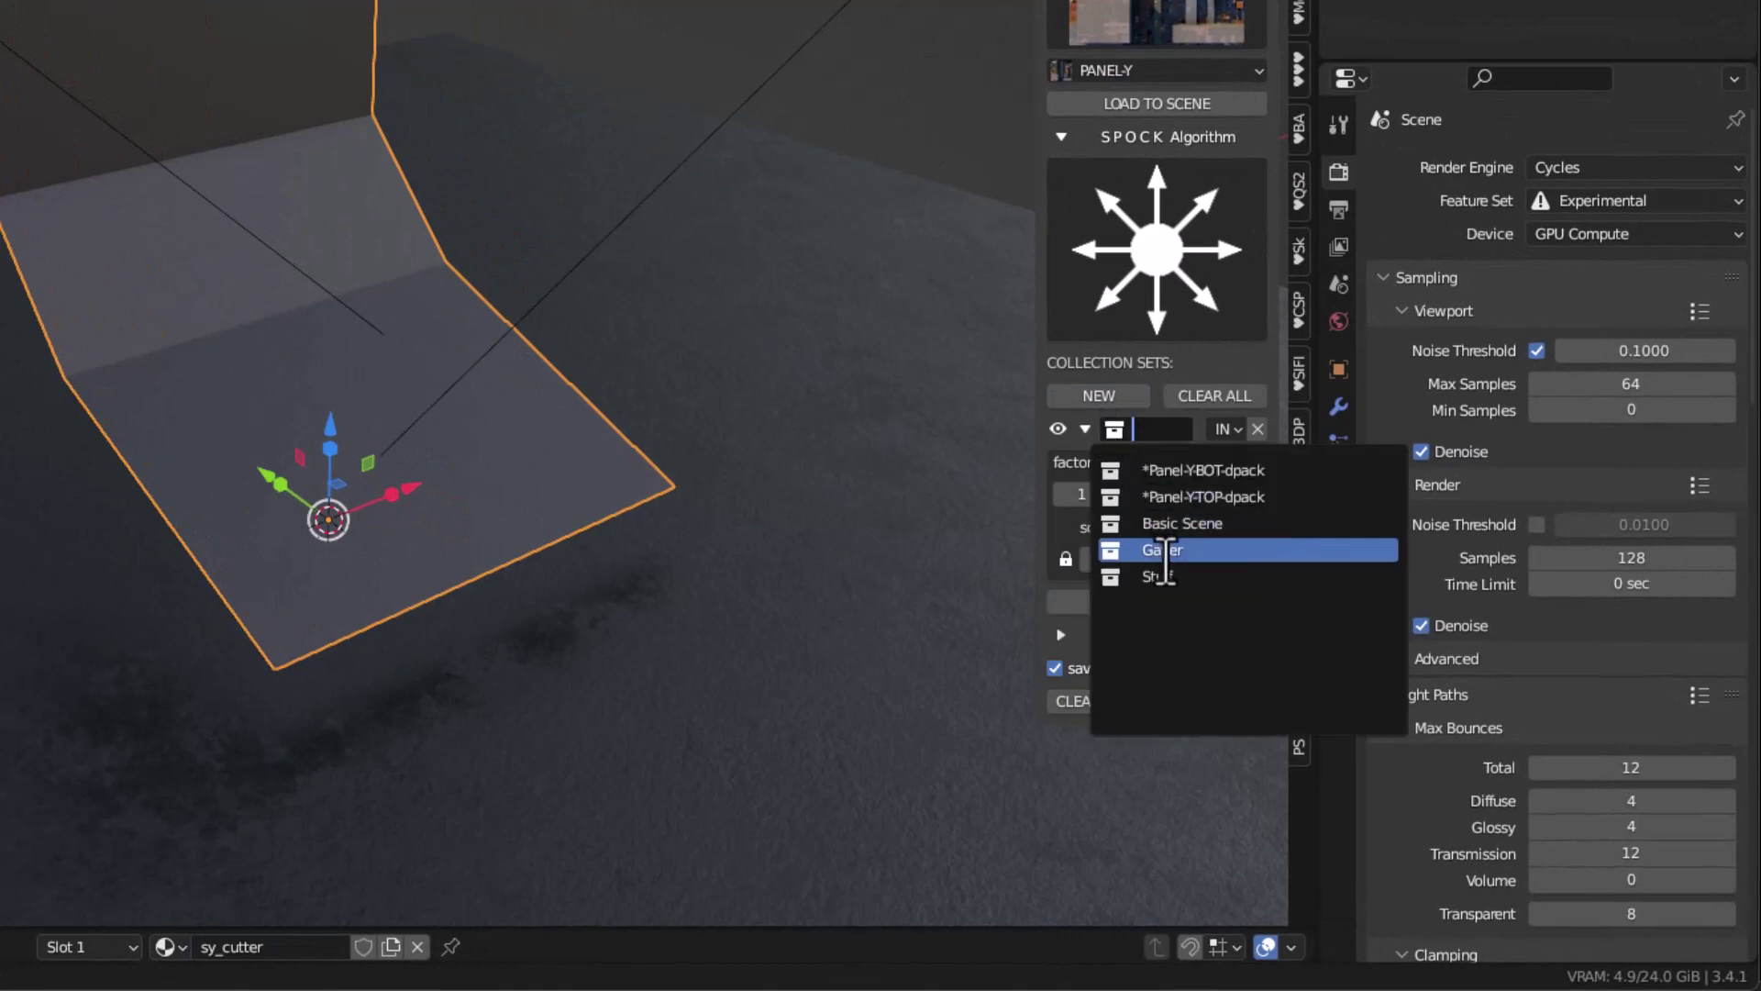
{"action": "left_click", "coordinate": [1193, 500]}
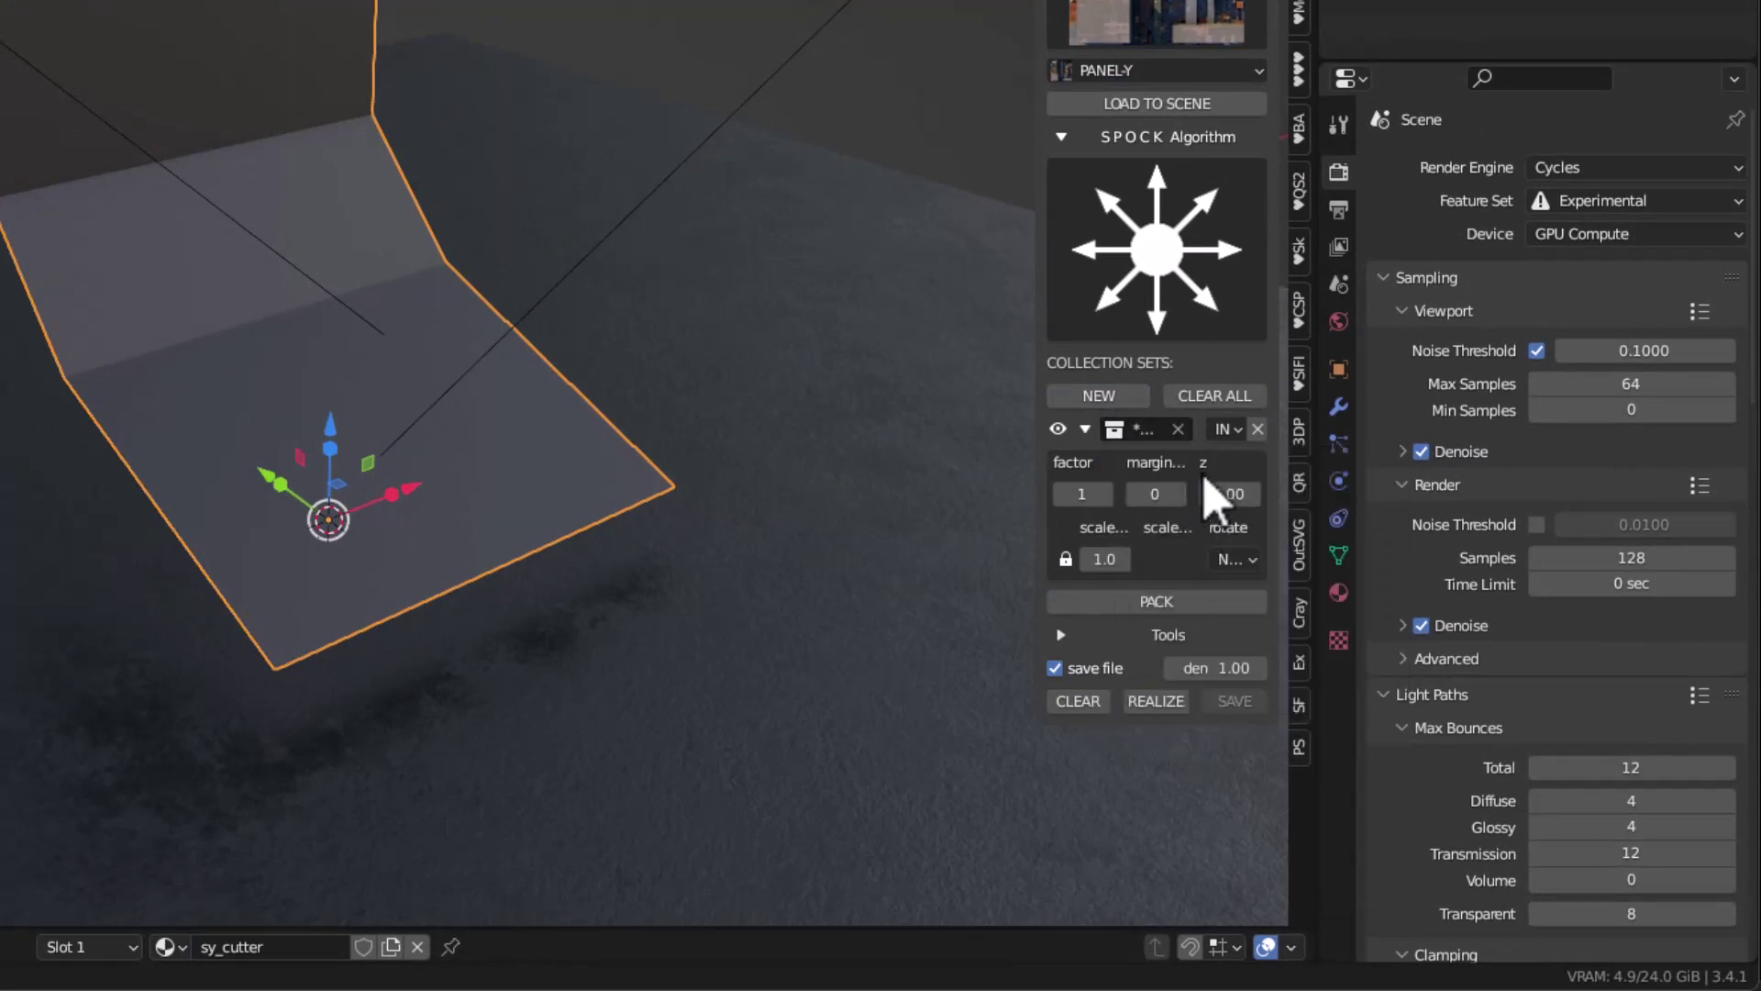
{"action": "left_click", "coordinate": [1199, 601]}
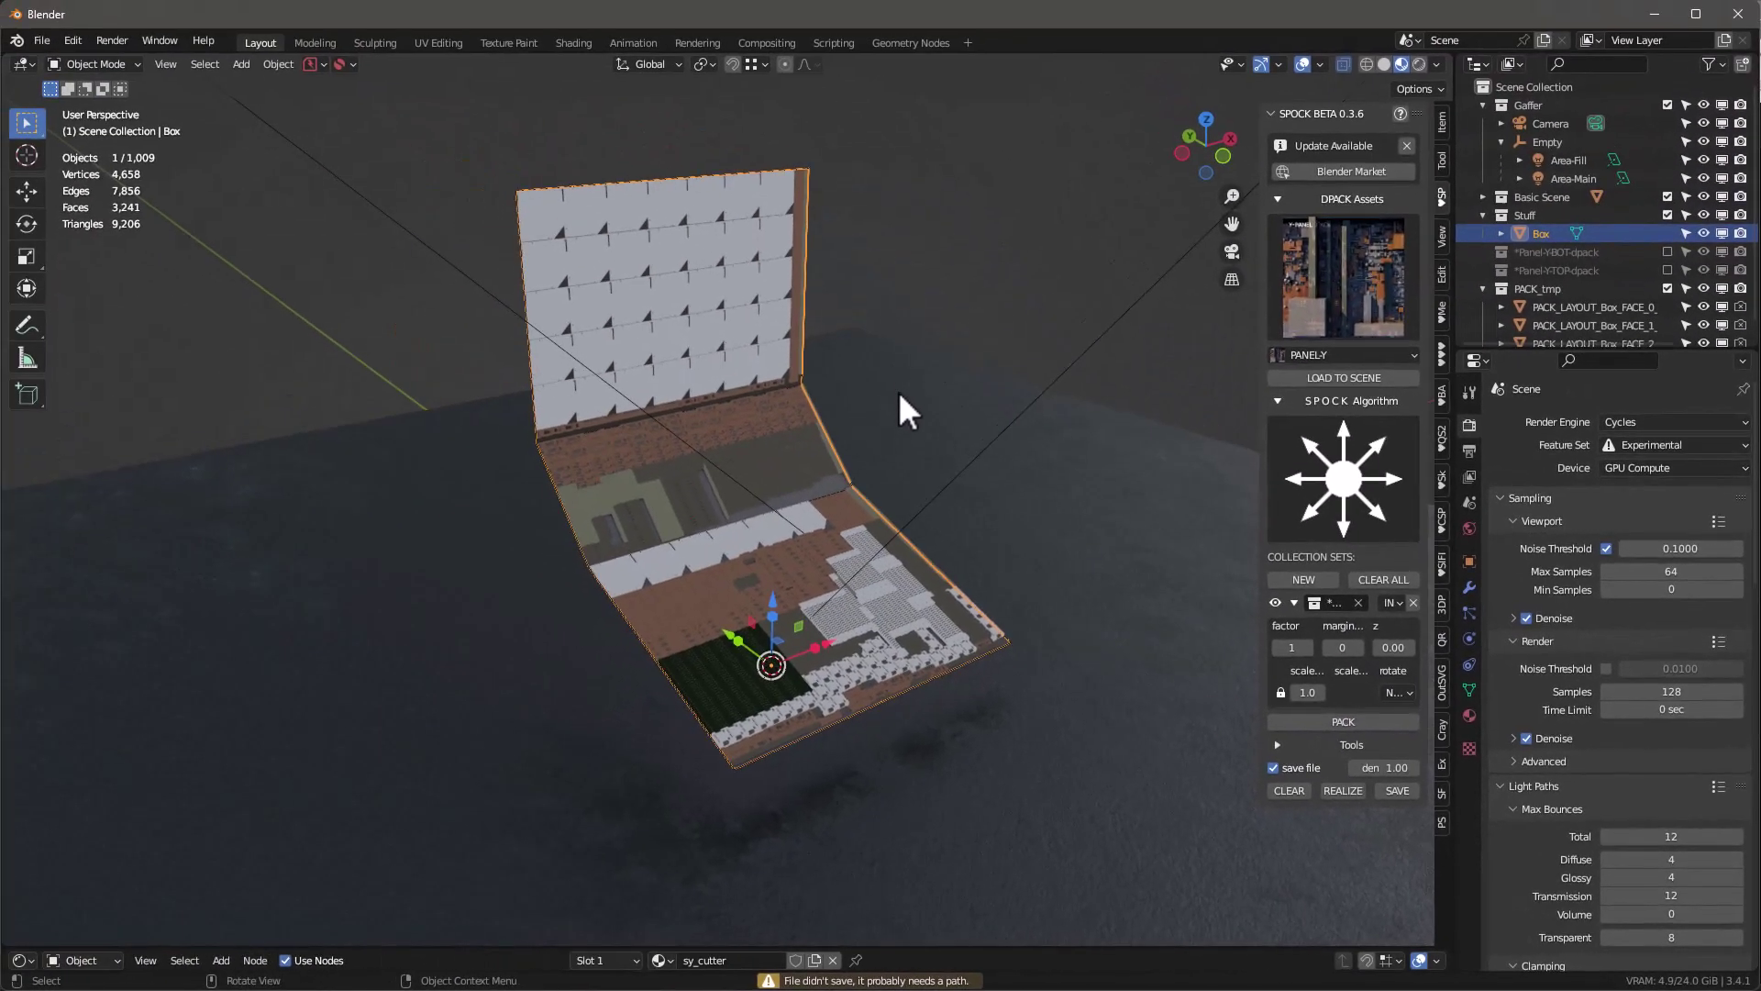
{"action": "middle_click_drag", "start_coordinate": [732, 507], "coordinate": [798, 495]}
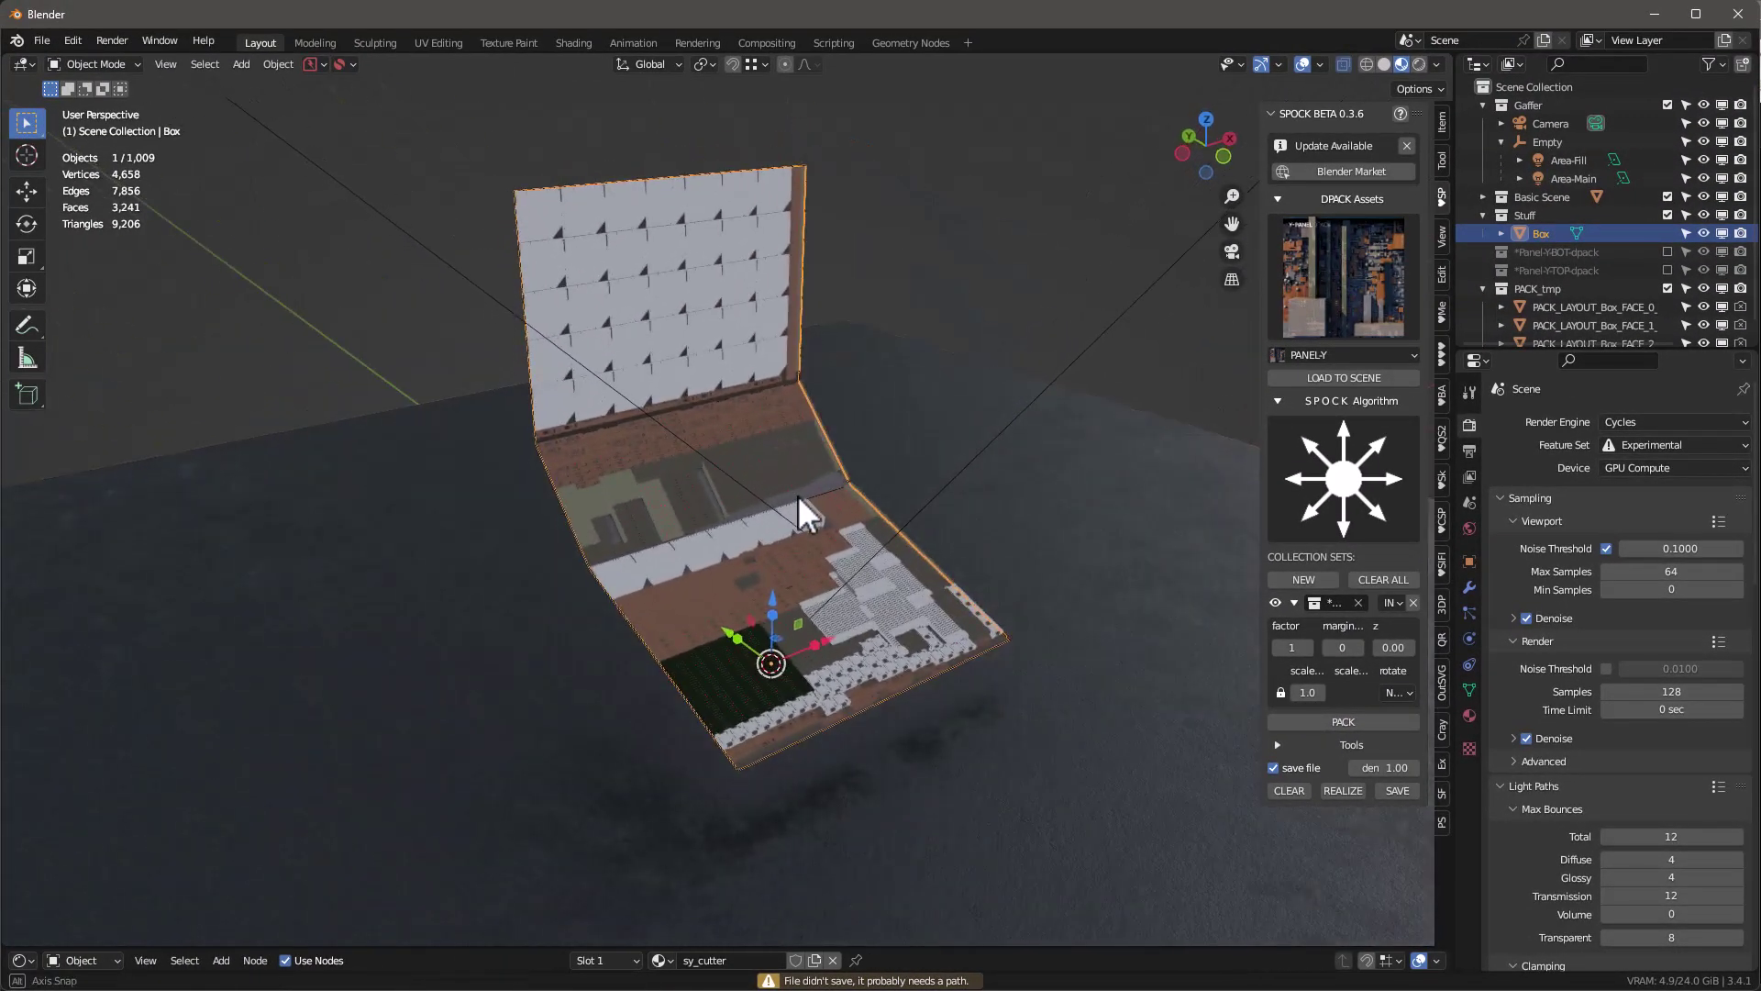
Pack the Box again with the same collection set for a different panel layout and inspect it up close.
{"action": "left_click", "coordinate": [1355, 728]}
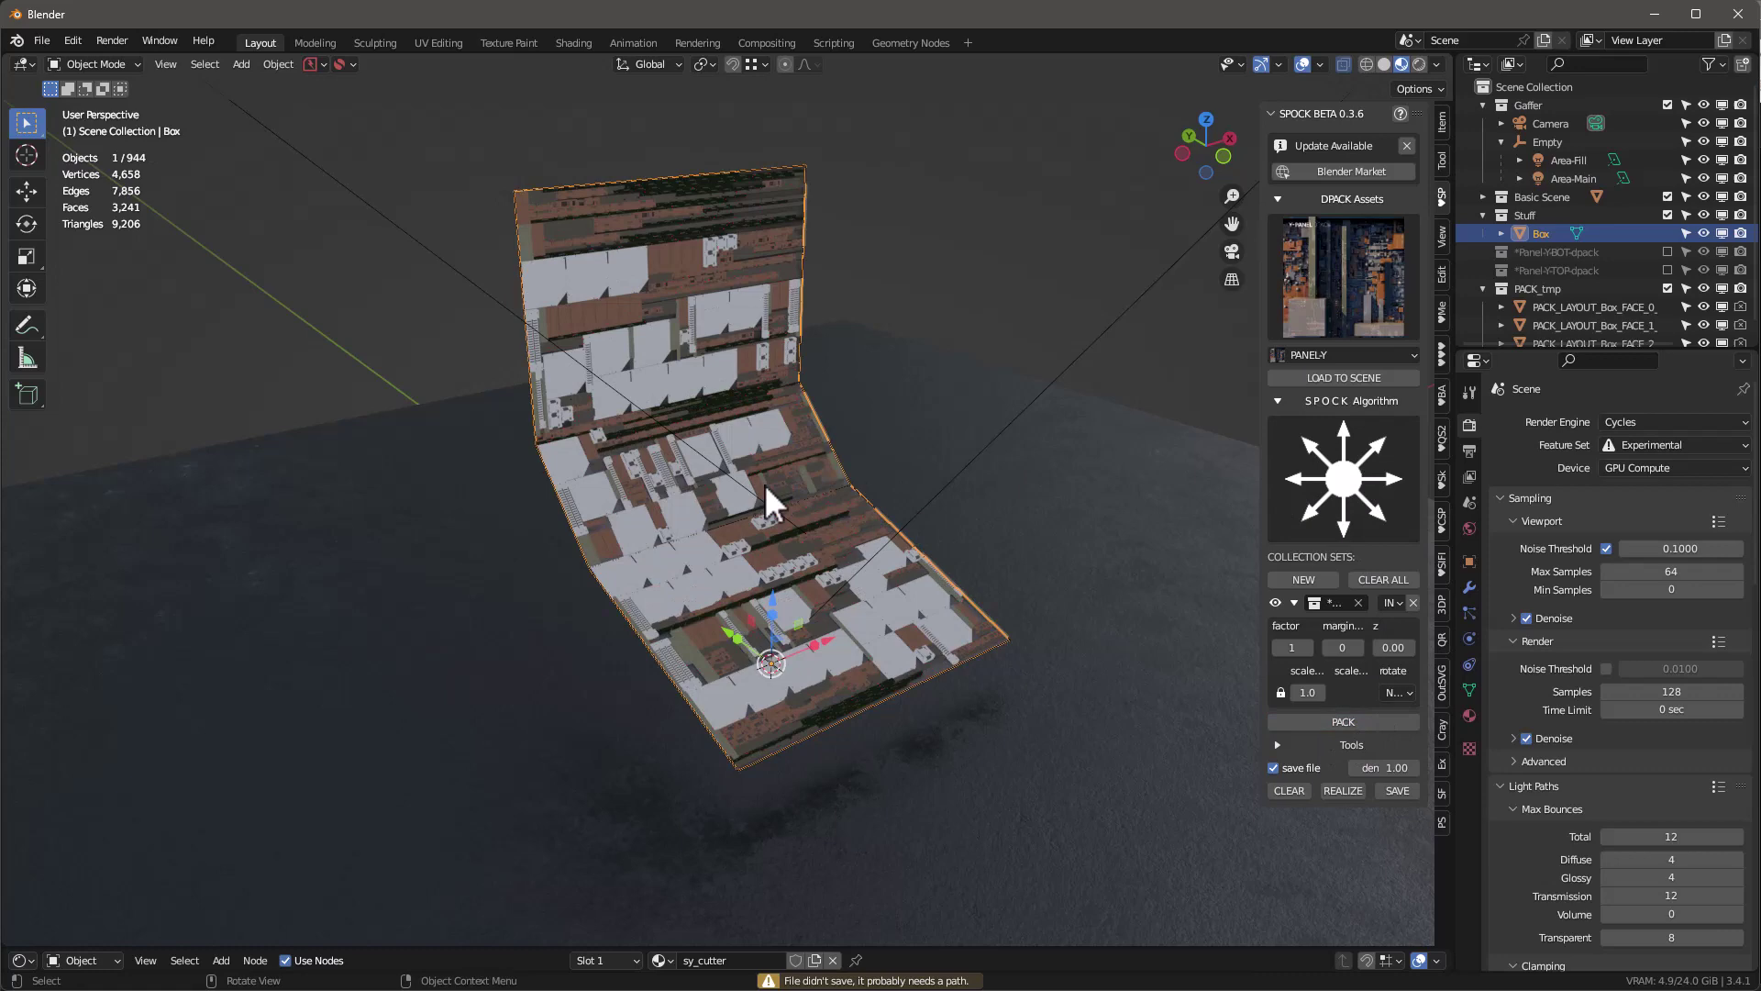
{"action": "middle_click_drag", "start_coordinate": [761, 487], "coordinate": [798, 483]}
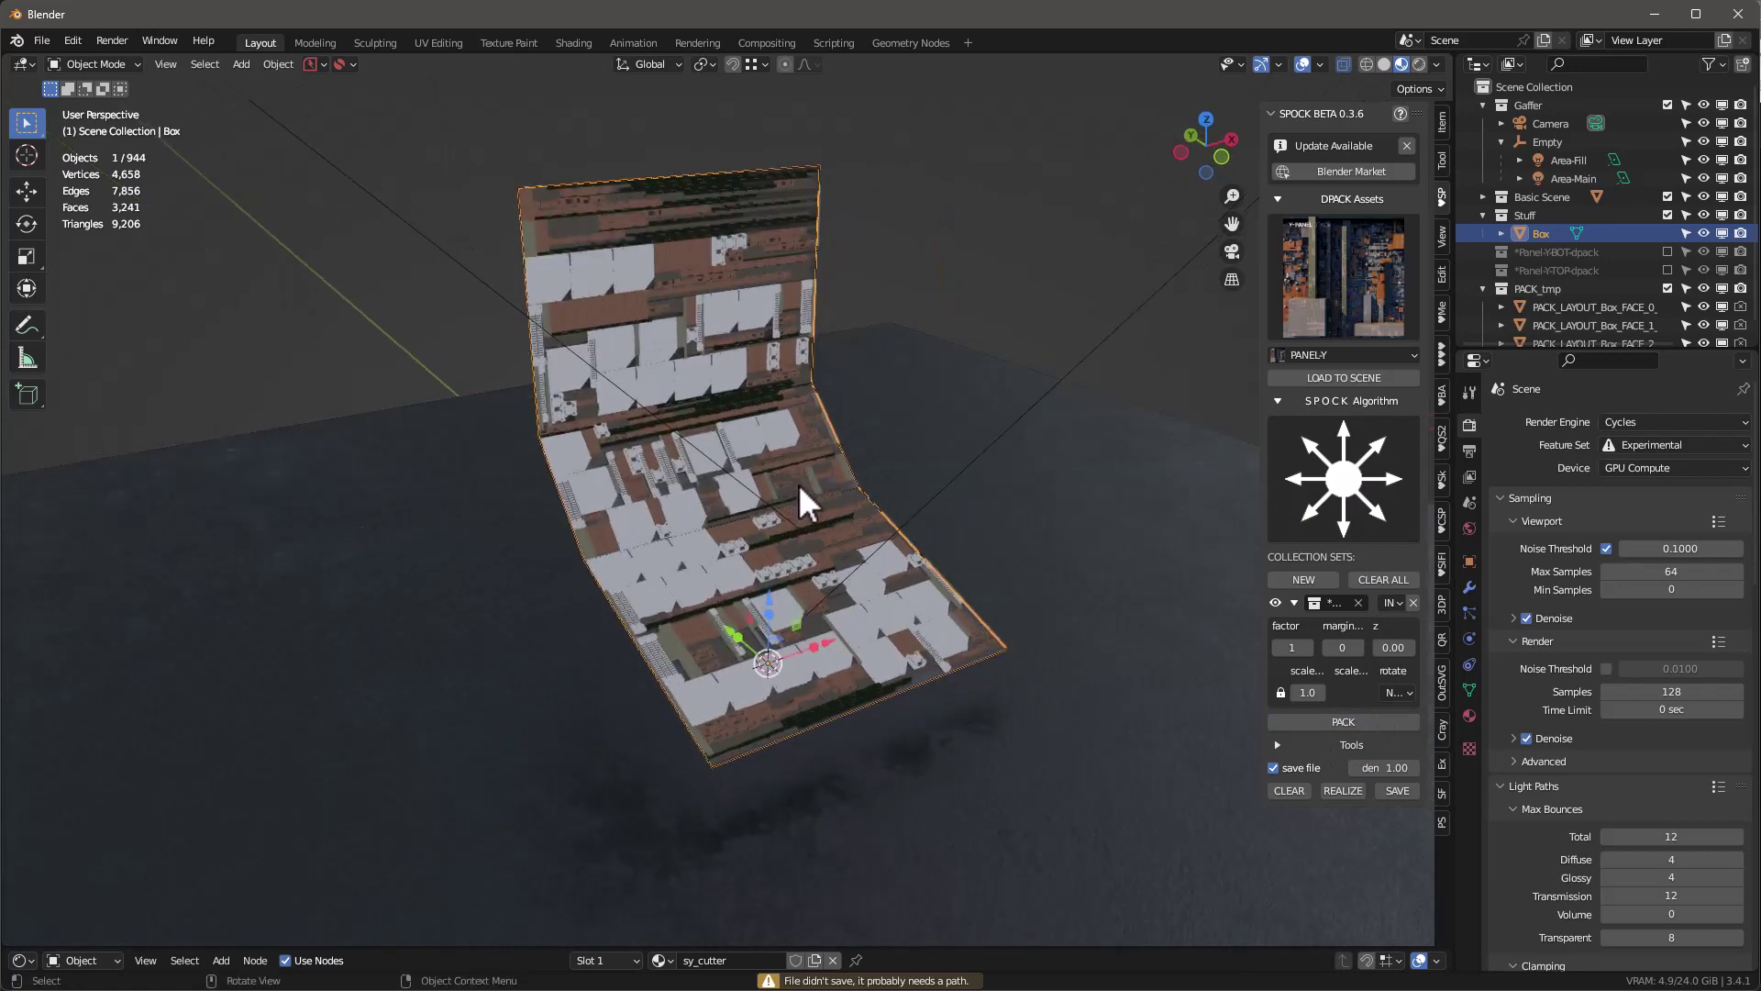
{"action": "scroll", "coordinate": [803, 477], "scroll_direction": "up", "scroll_amount": 5}
{"action": "scroll", "coordinate": [816, 449], "scroll_direction": "down", "scroll_amount": 6}
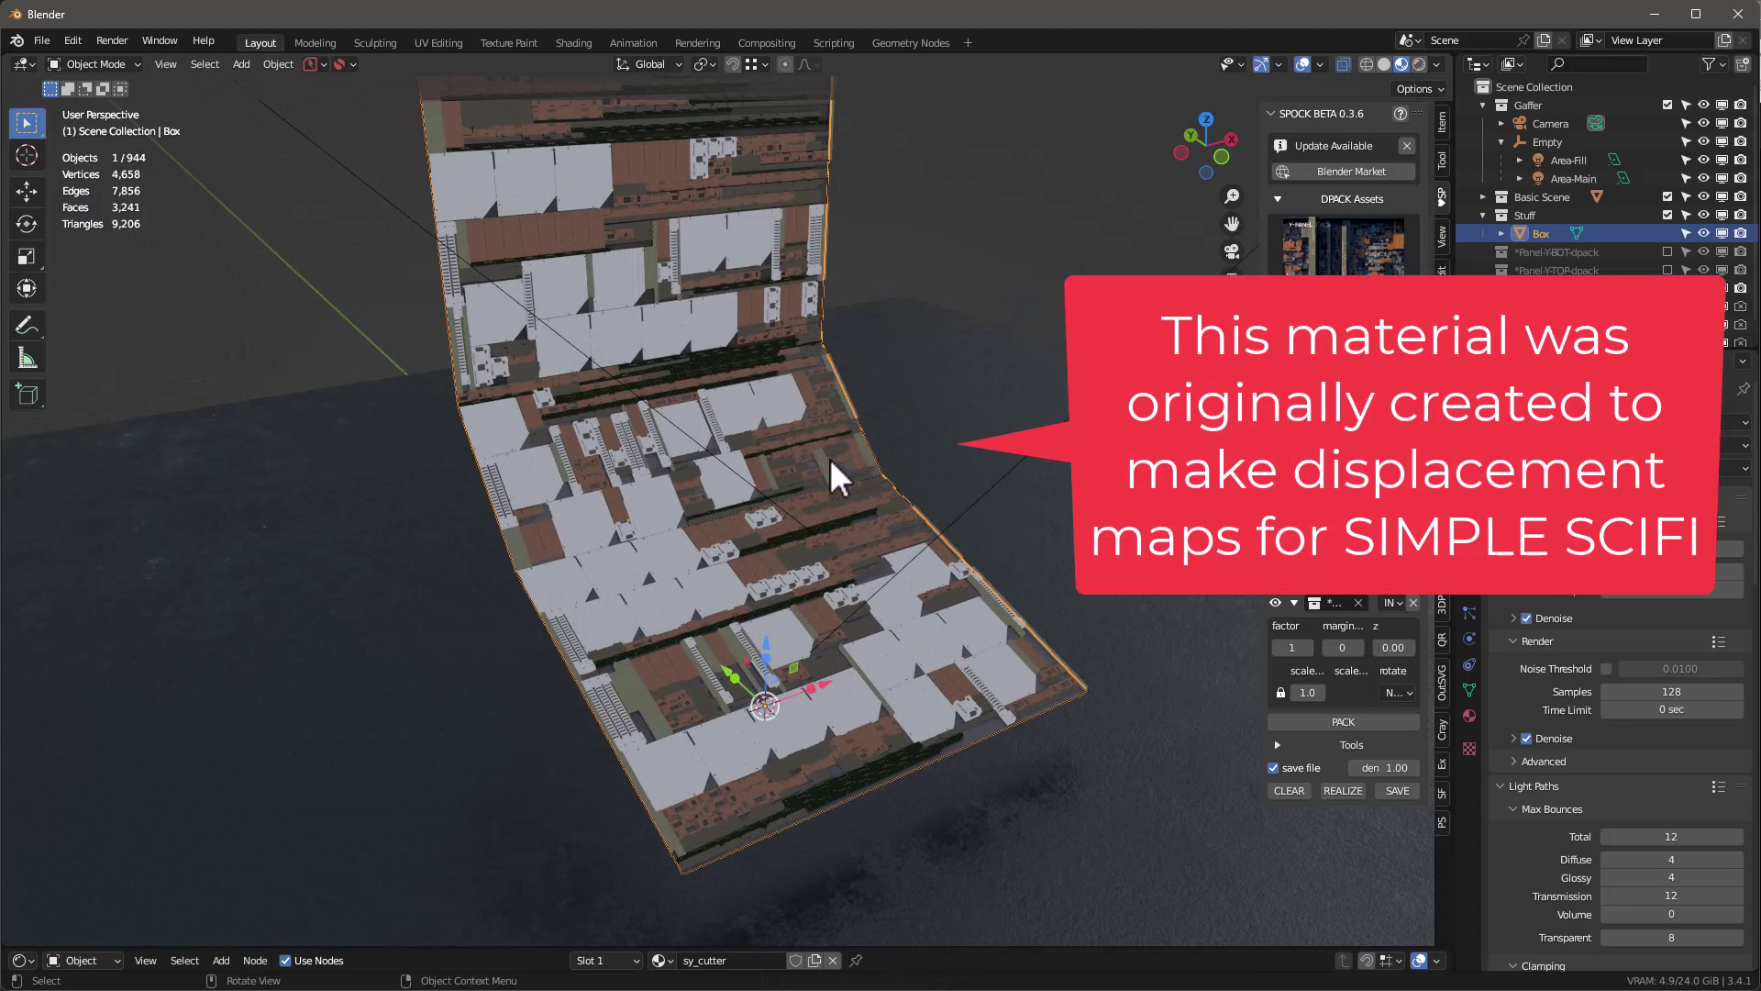
{"action": "middle_click_drag", "start_coordinate": [803, 482], "coordinate": [809, 475]}
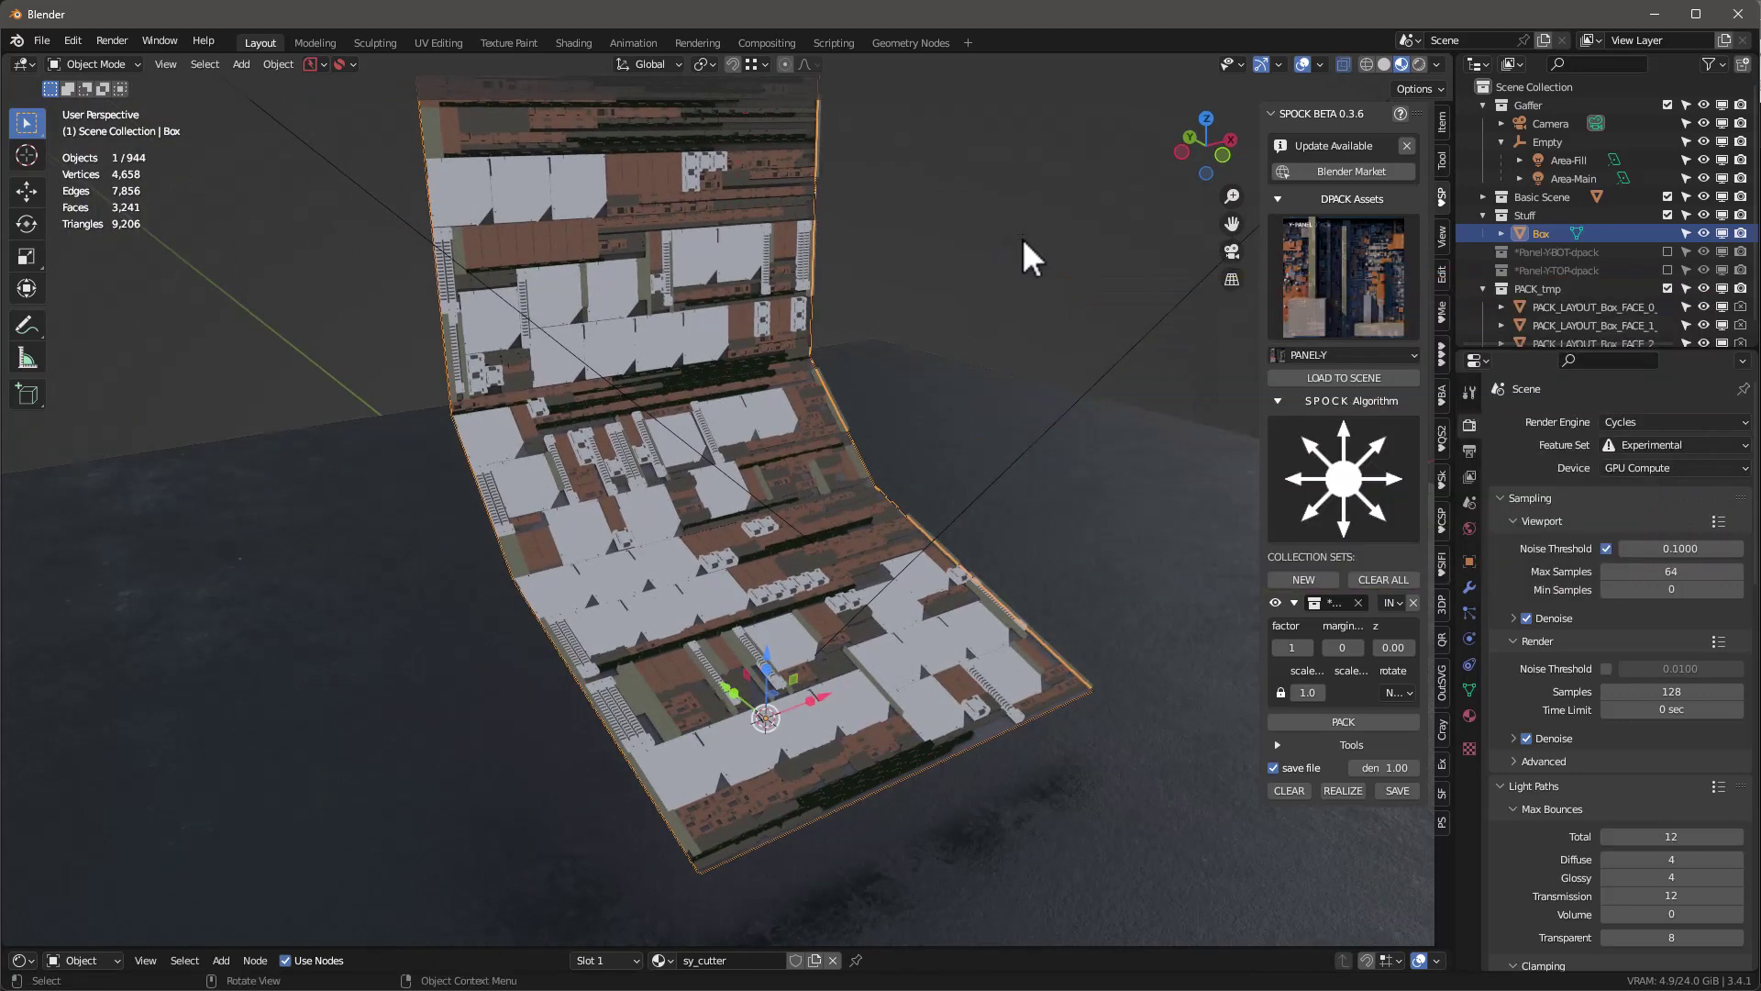
Assign the KIT OPS cw-gen-material from the S-Test pack to the ground plane to bring the material into the scene.
{"action": "left_click", "coordinate": [1444, 359]}
{"action": "left_click", "coordinate": [1361, 378]}
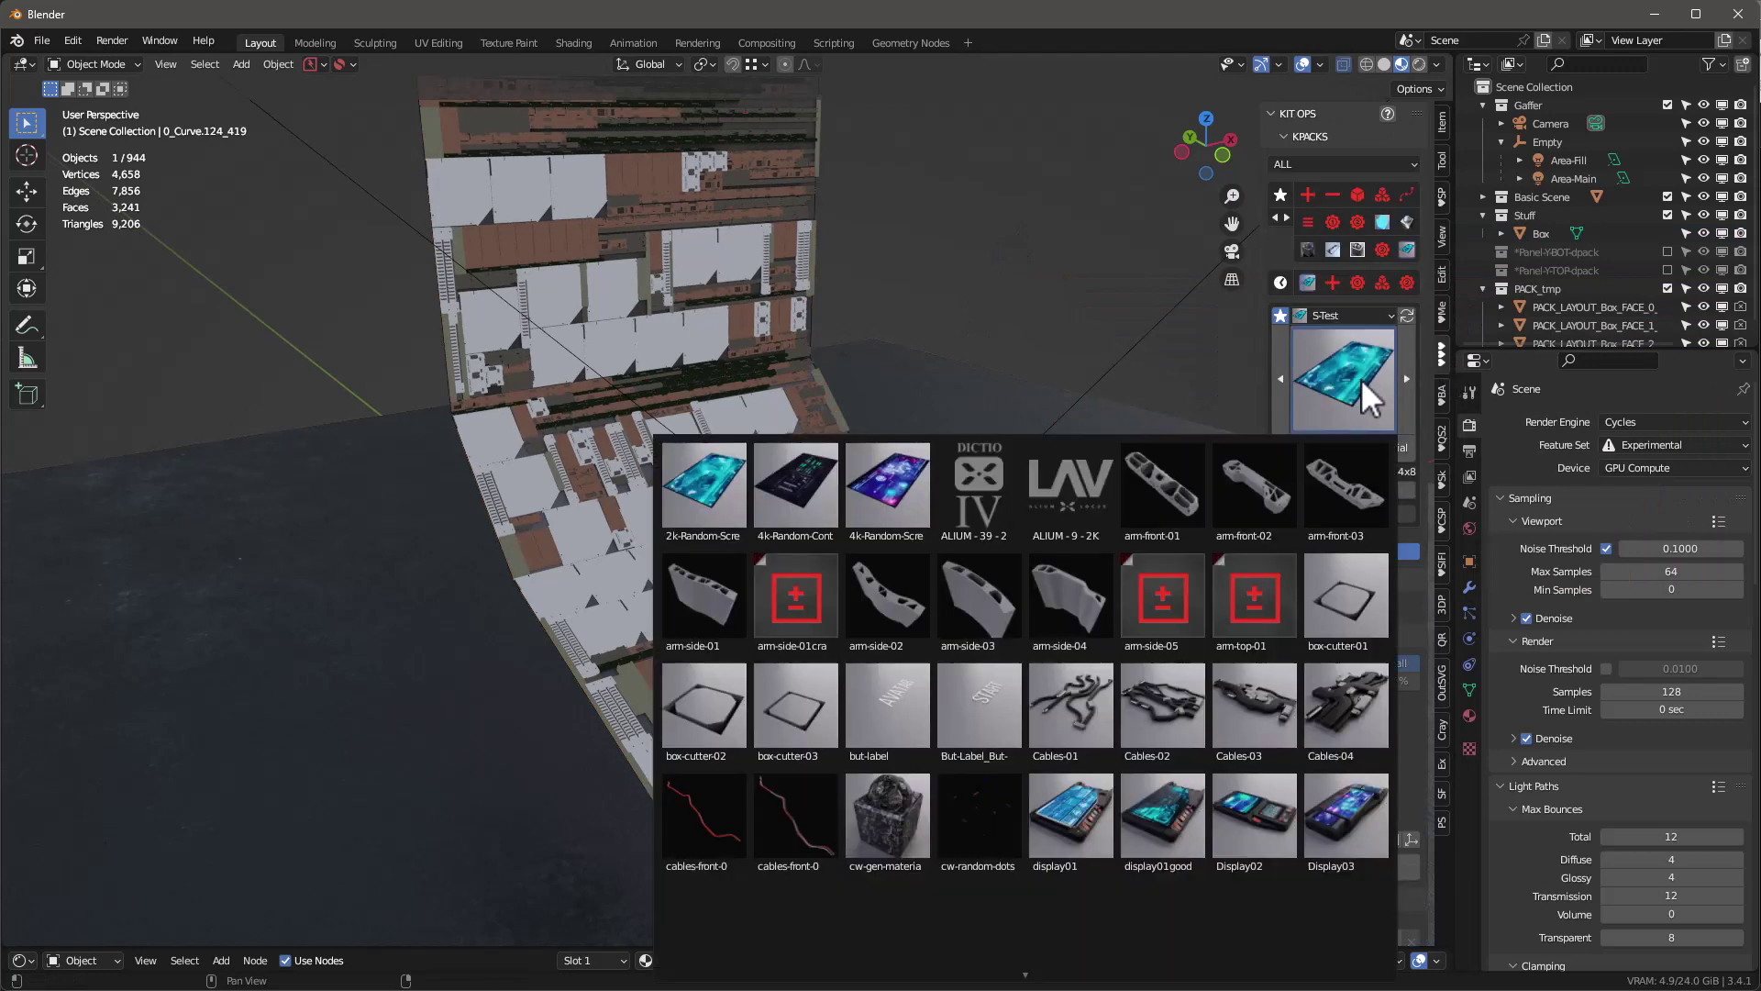
{"action": "left_click", "coordinate": [875, 817]}
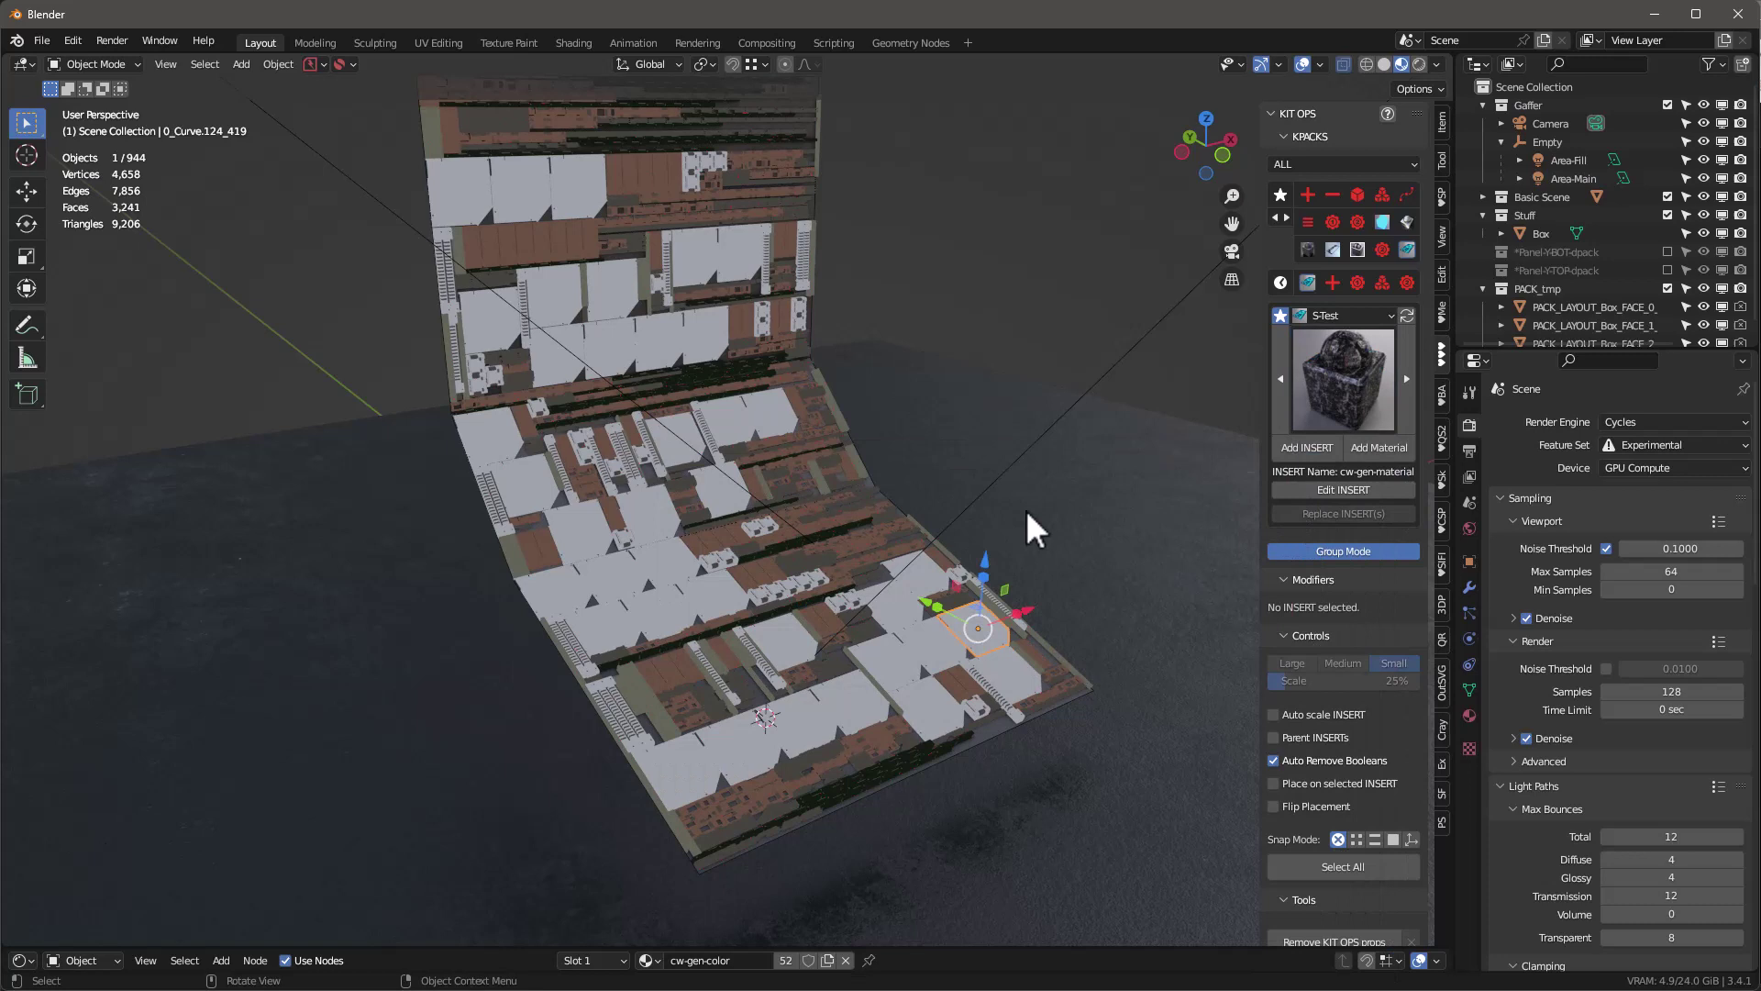
{"action": "left_click", "coordinate": [1133, 560]}
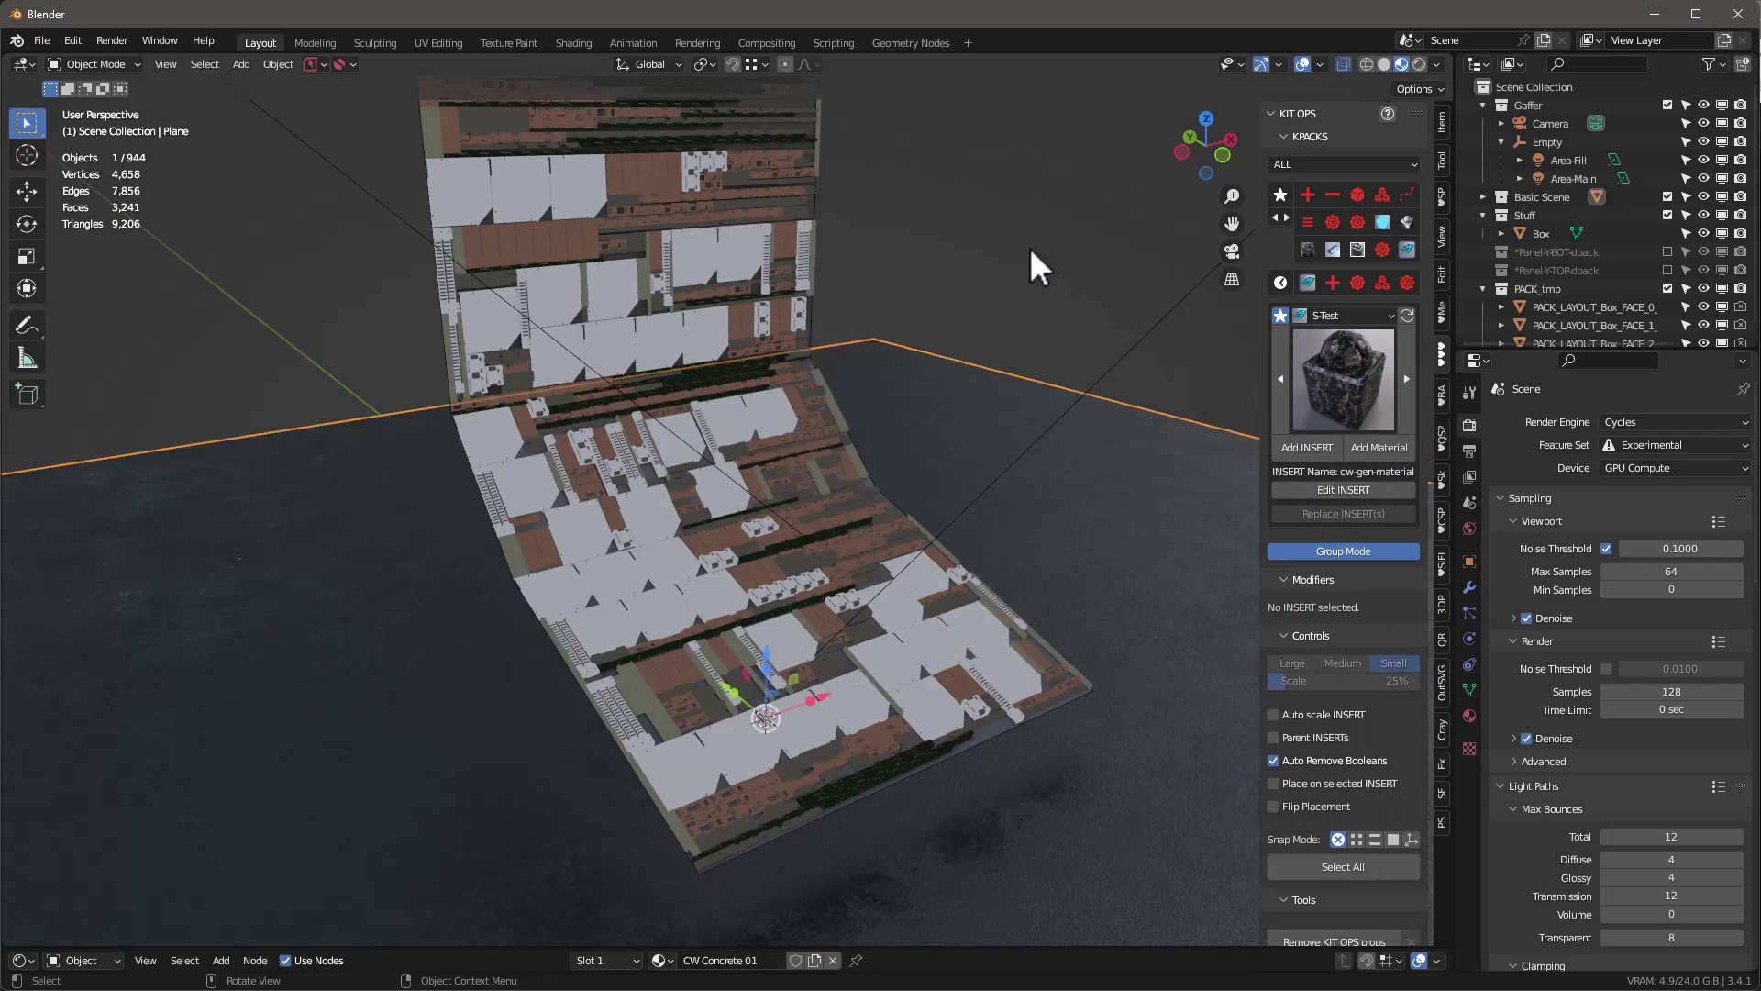
{"action": "left_click", "coordinate": [1389, 449]}
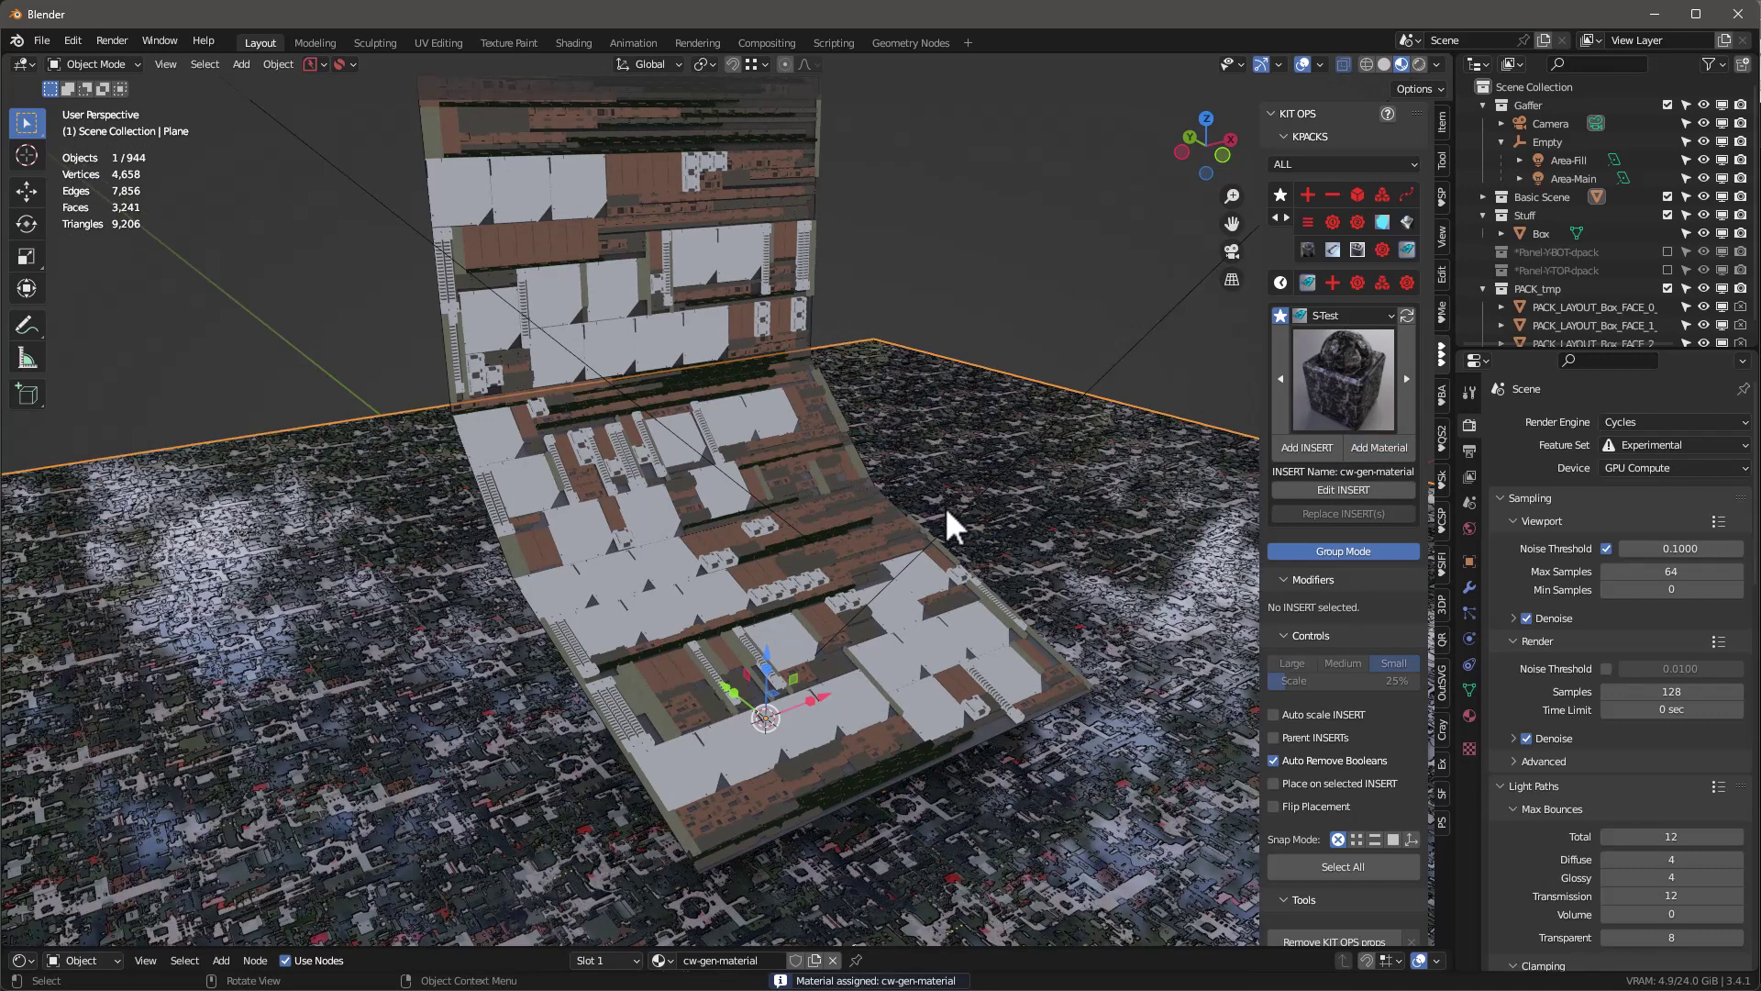
{"action": "scroll", "coordinate": [1325, 510], "scroll_direction": "down", "scroll_amount": 3}
{"action": "scroll", "coordinate": [1325, 532], "scroll_direction": "up", "scroll_amount": 3}
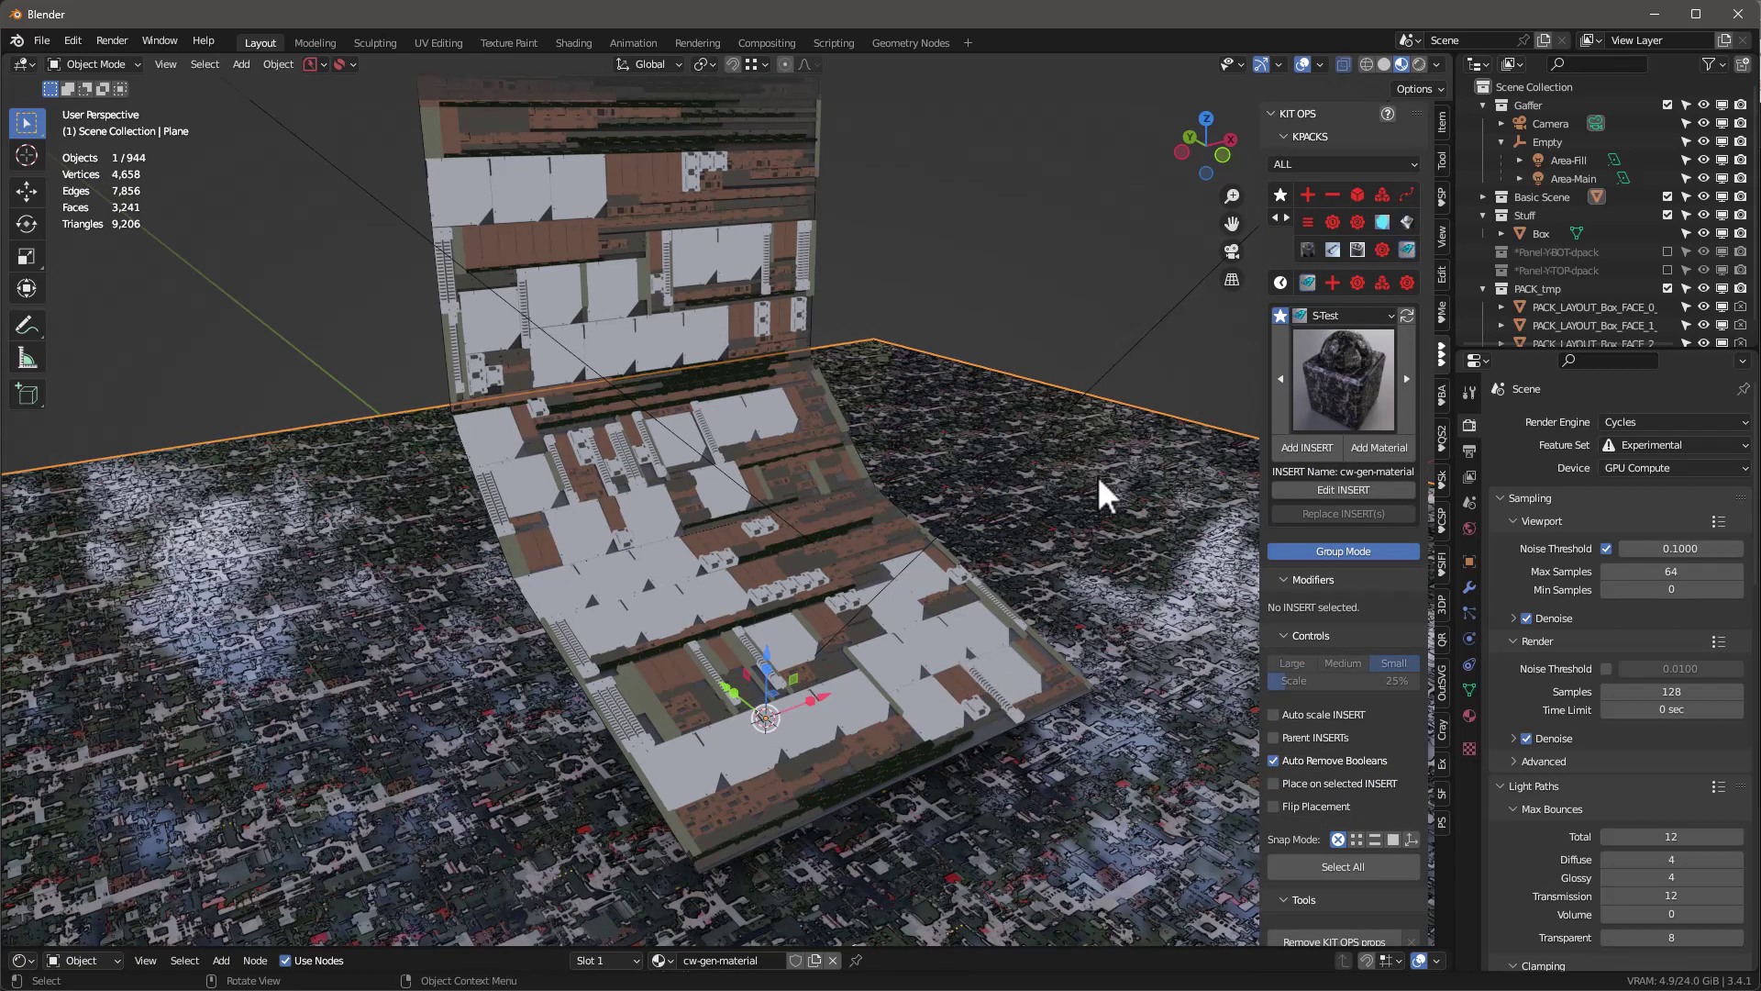
Delete the ground plane and return to the SPOCK settings with the material replacement tools shown.
{"action": "scroll", "coordinate": [1339, 624], "scroll_direction": "down", "scroll_amount": 8}
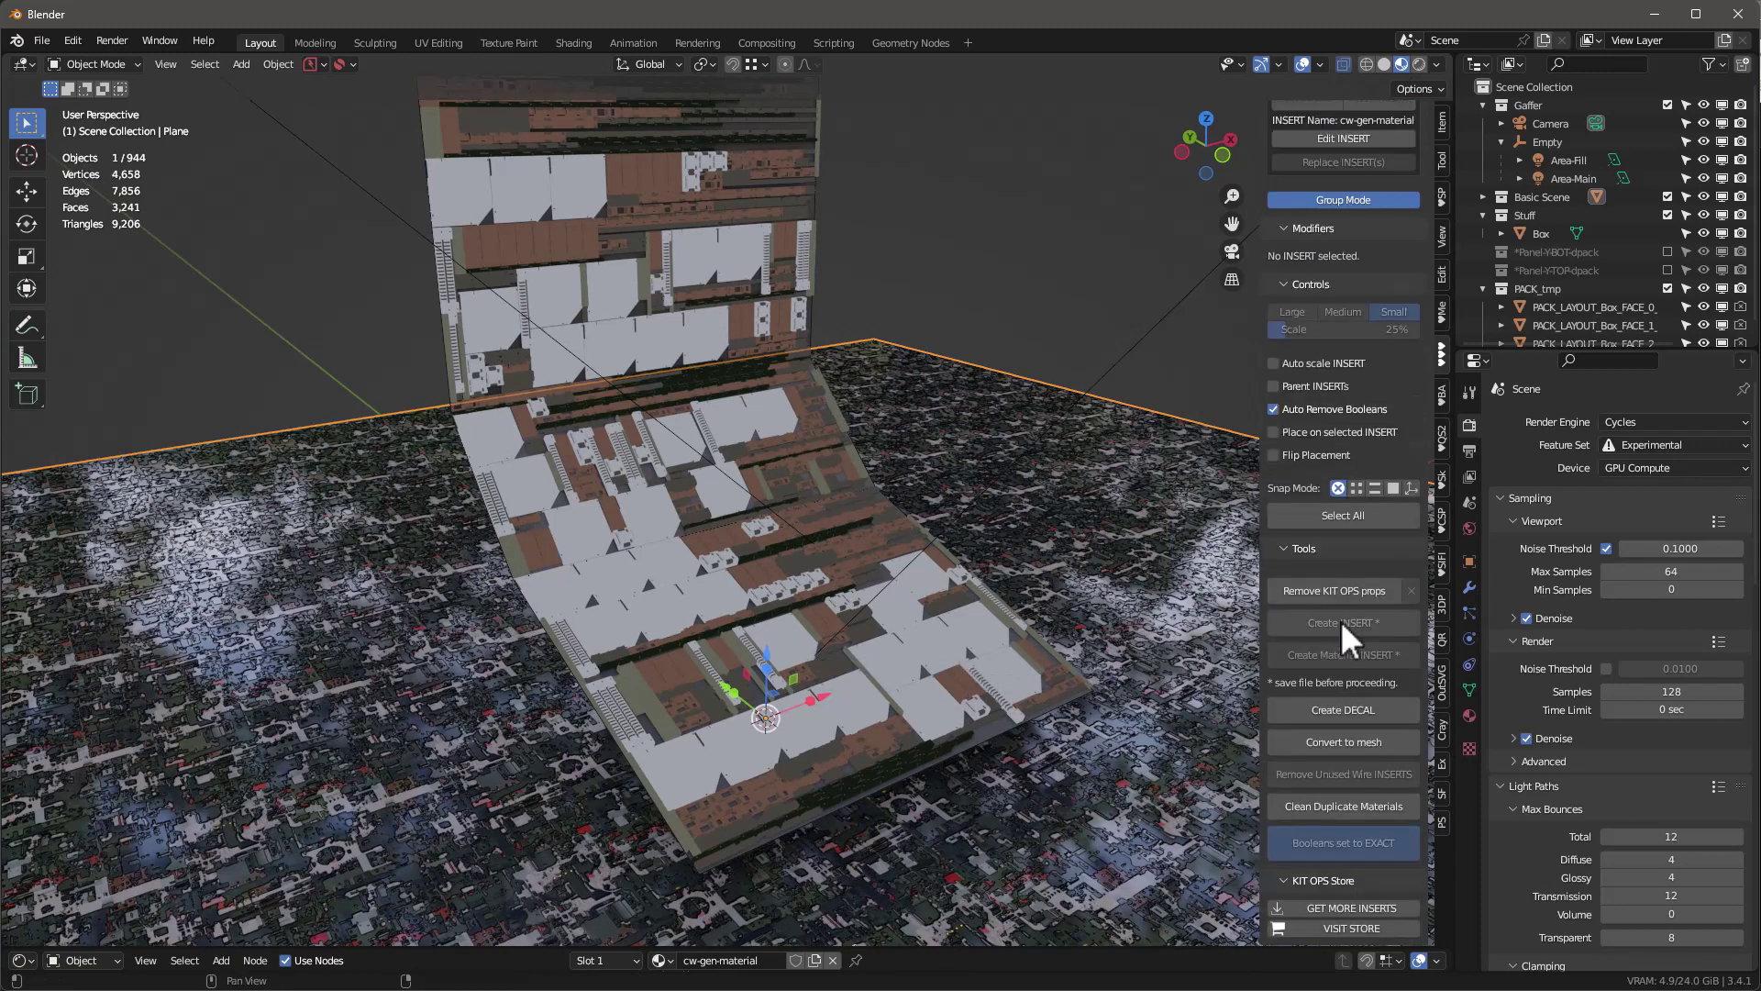
{"action": "left_click", "coordinate": [1442, 196]}
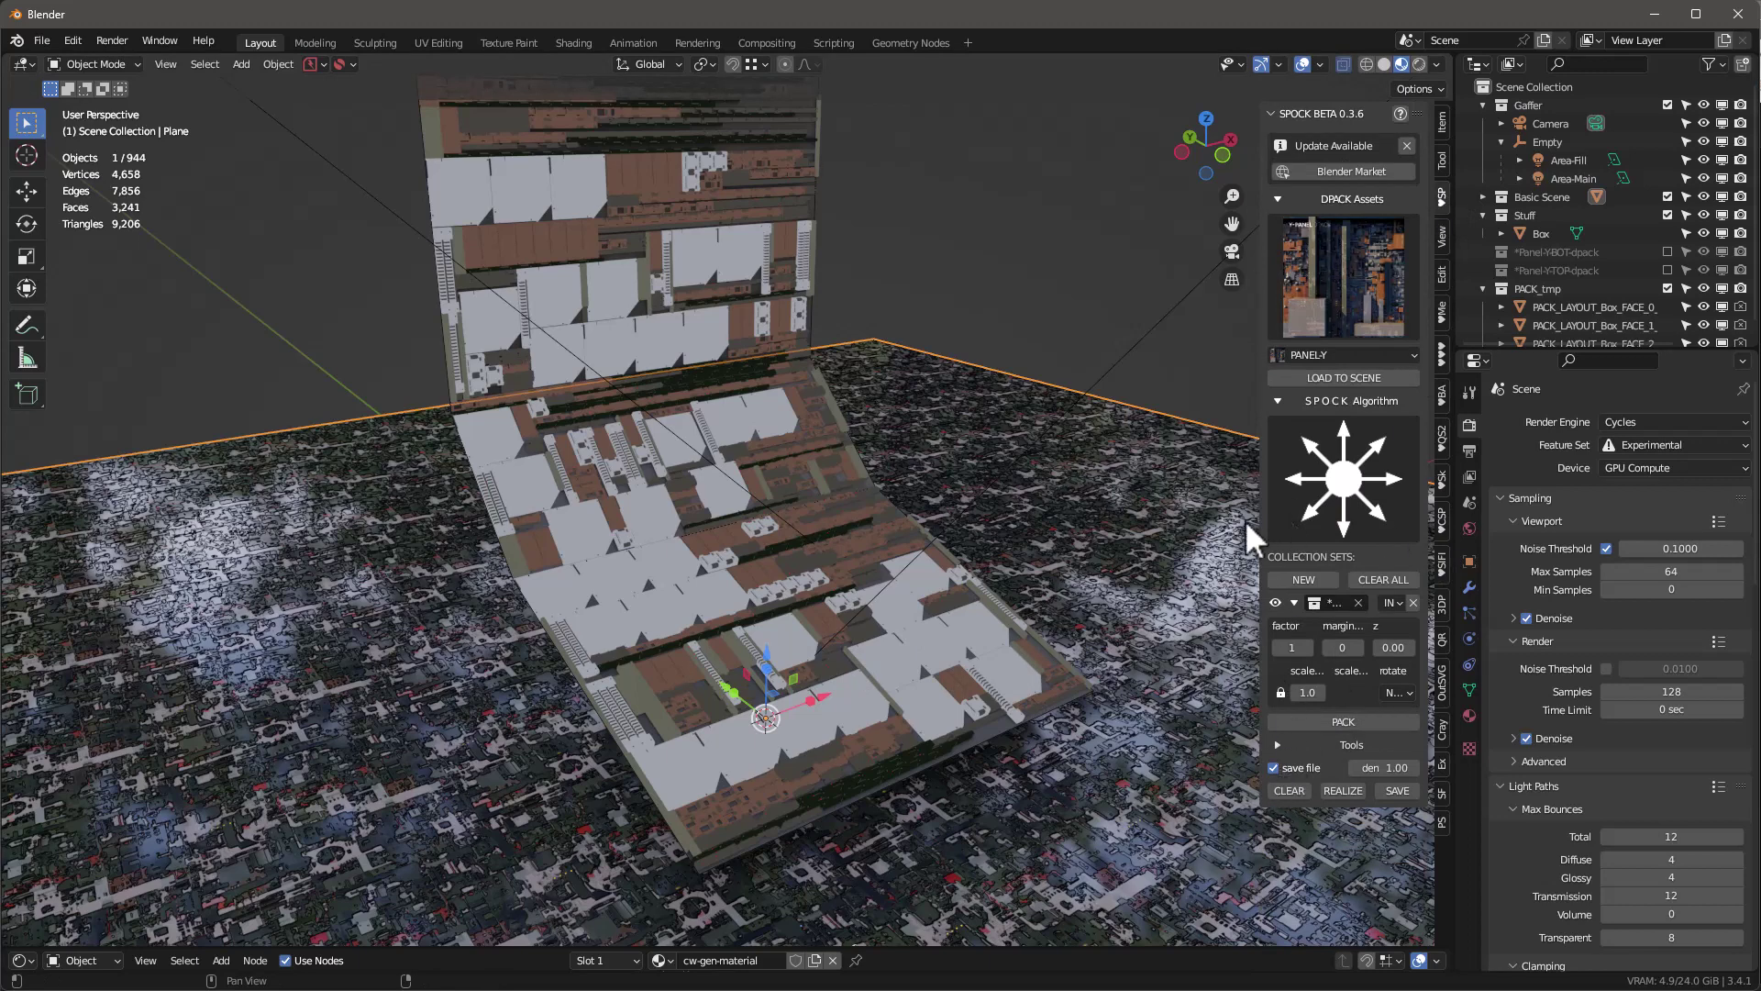
{"action": "key", "text": "Delete"}
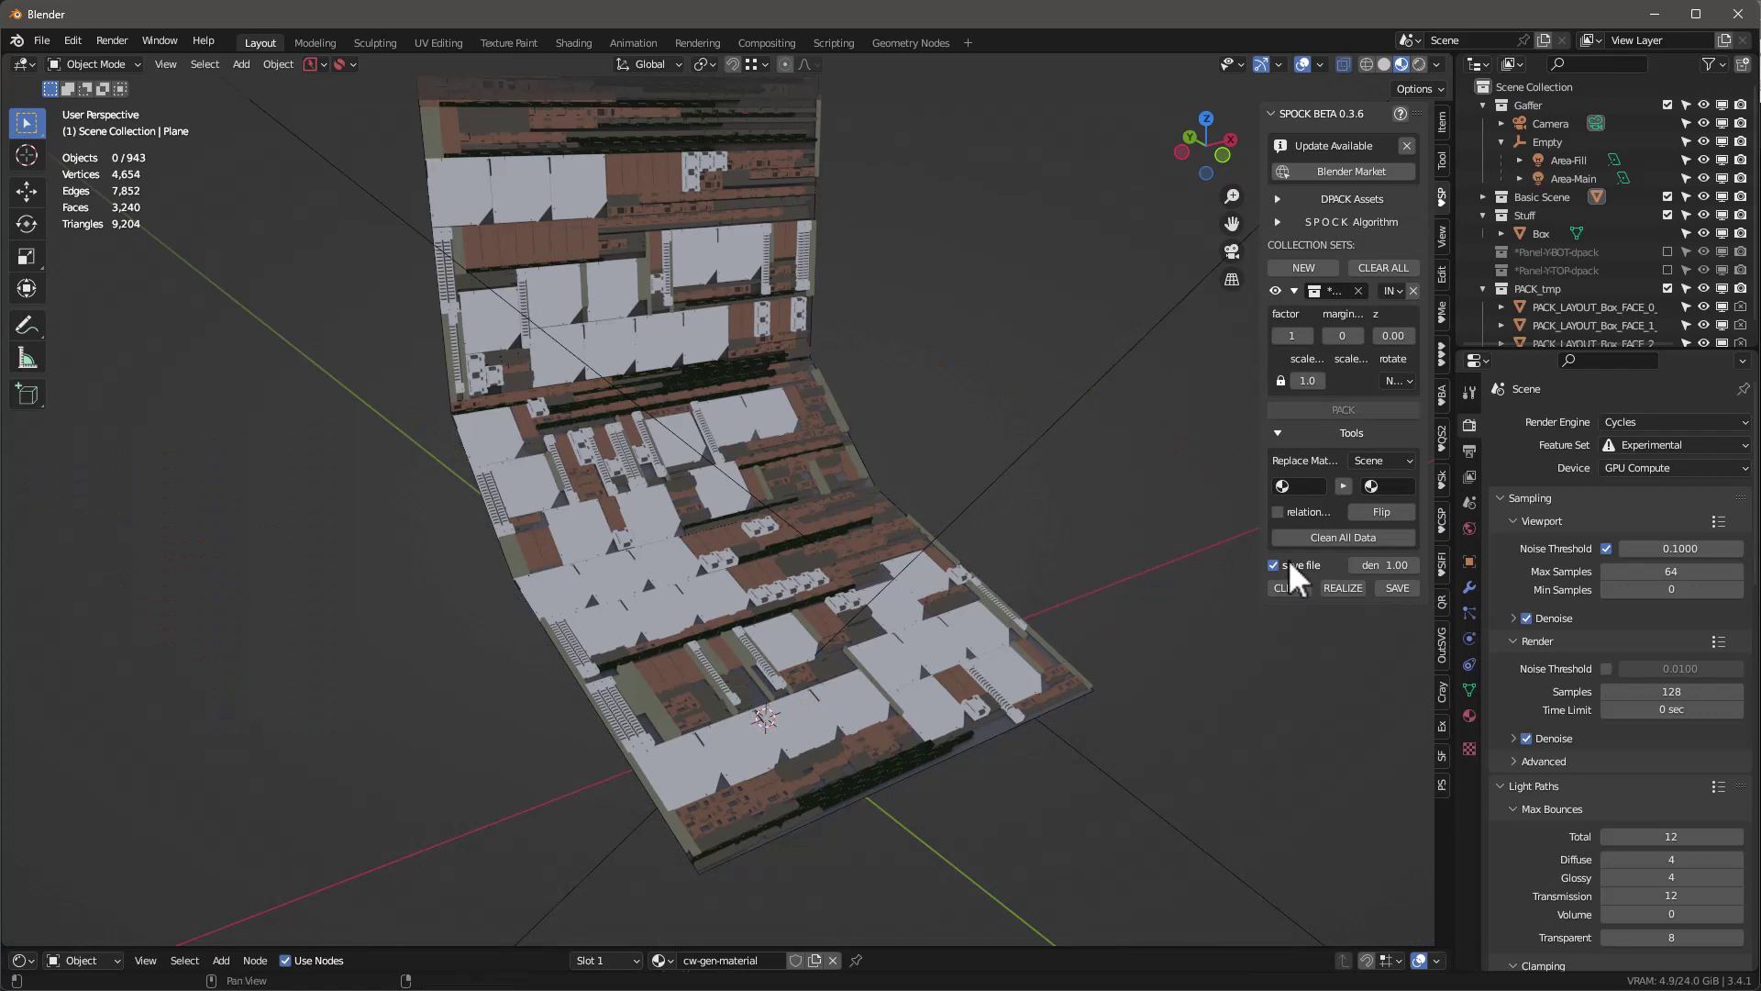
Check a packed panel's material and replace cw-gen-color with cw-gen-material across the whole scene.
{"action": "left_click", "coordinate": [1281, 484]}
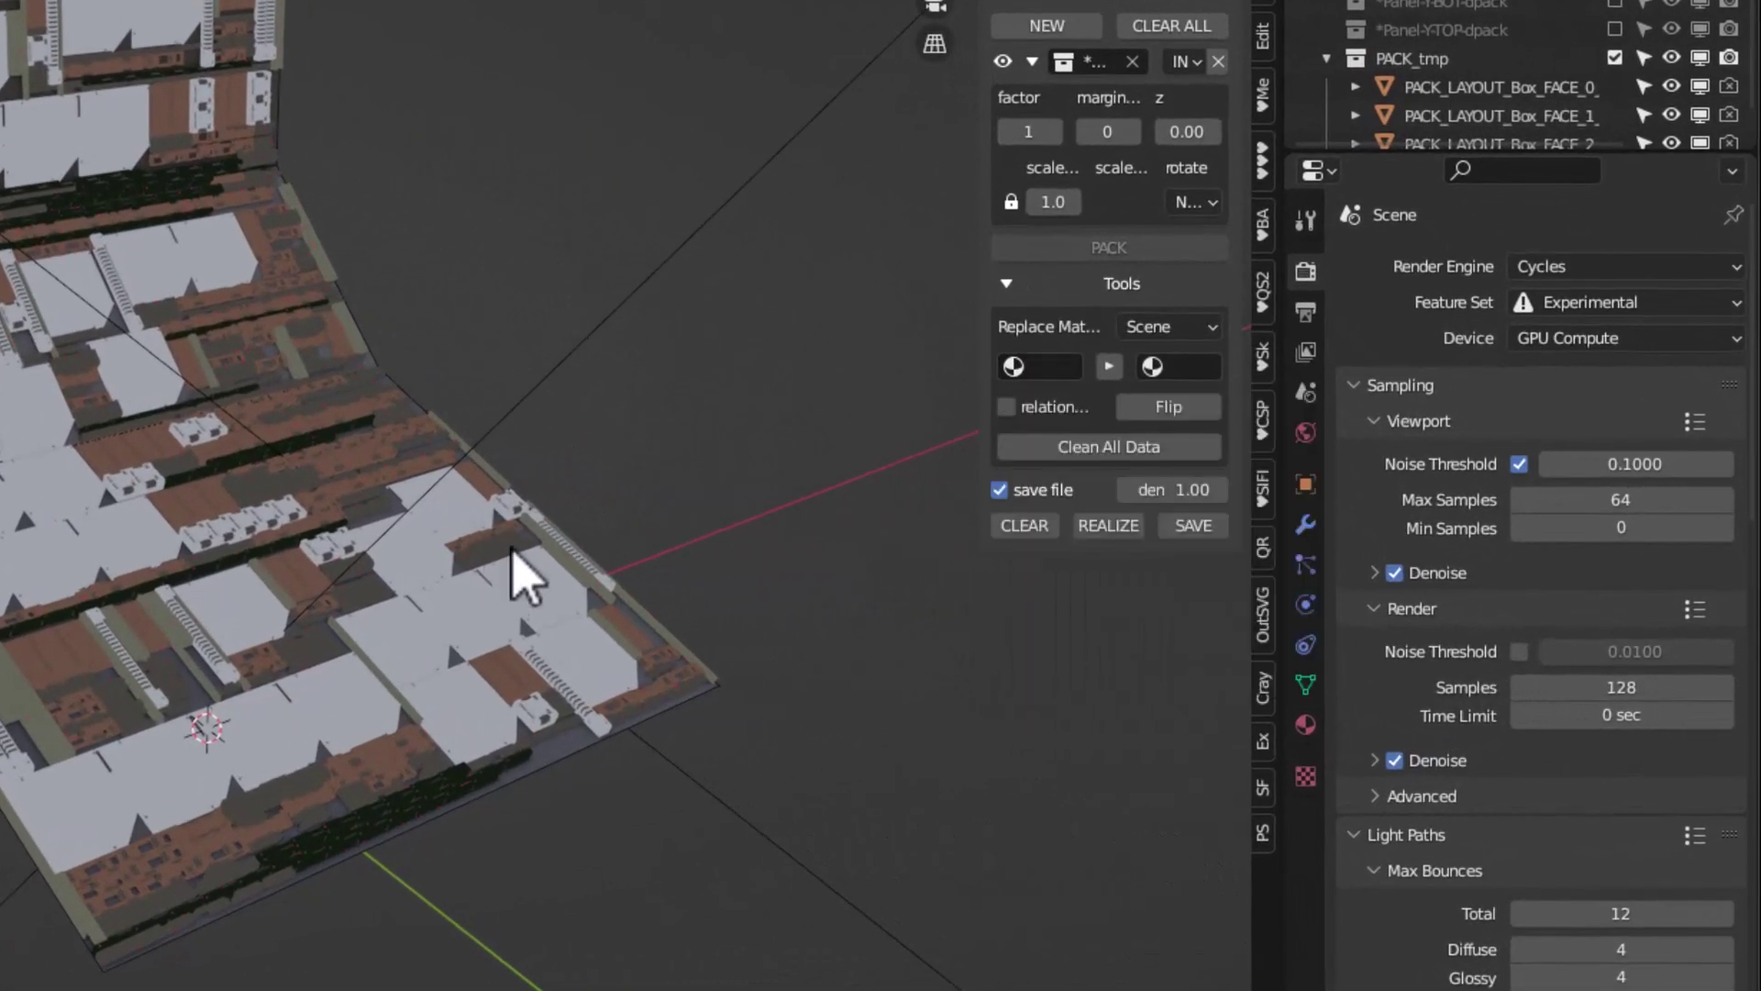
{"action": "left_click", "coordinate": [451, 500]}
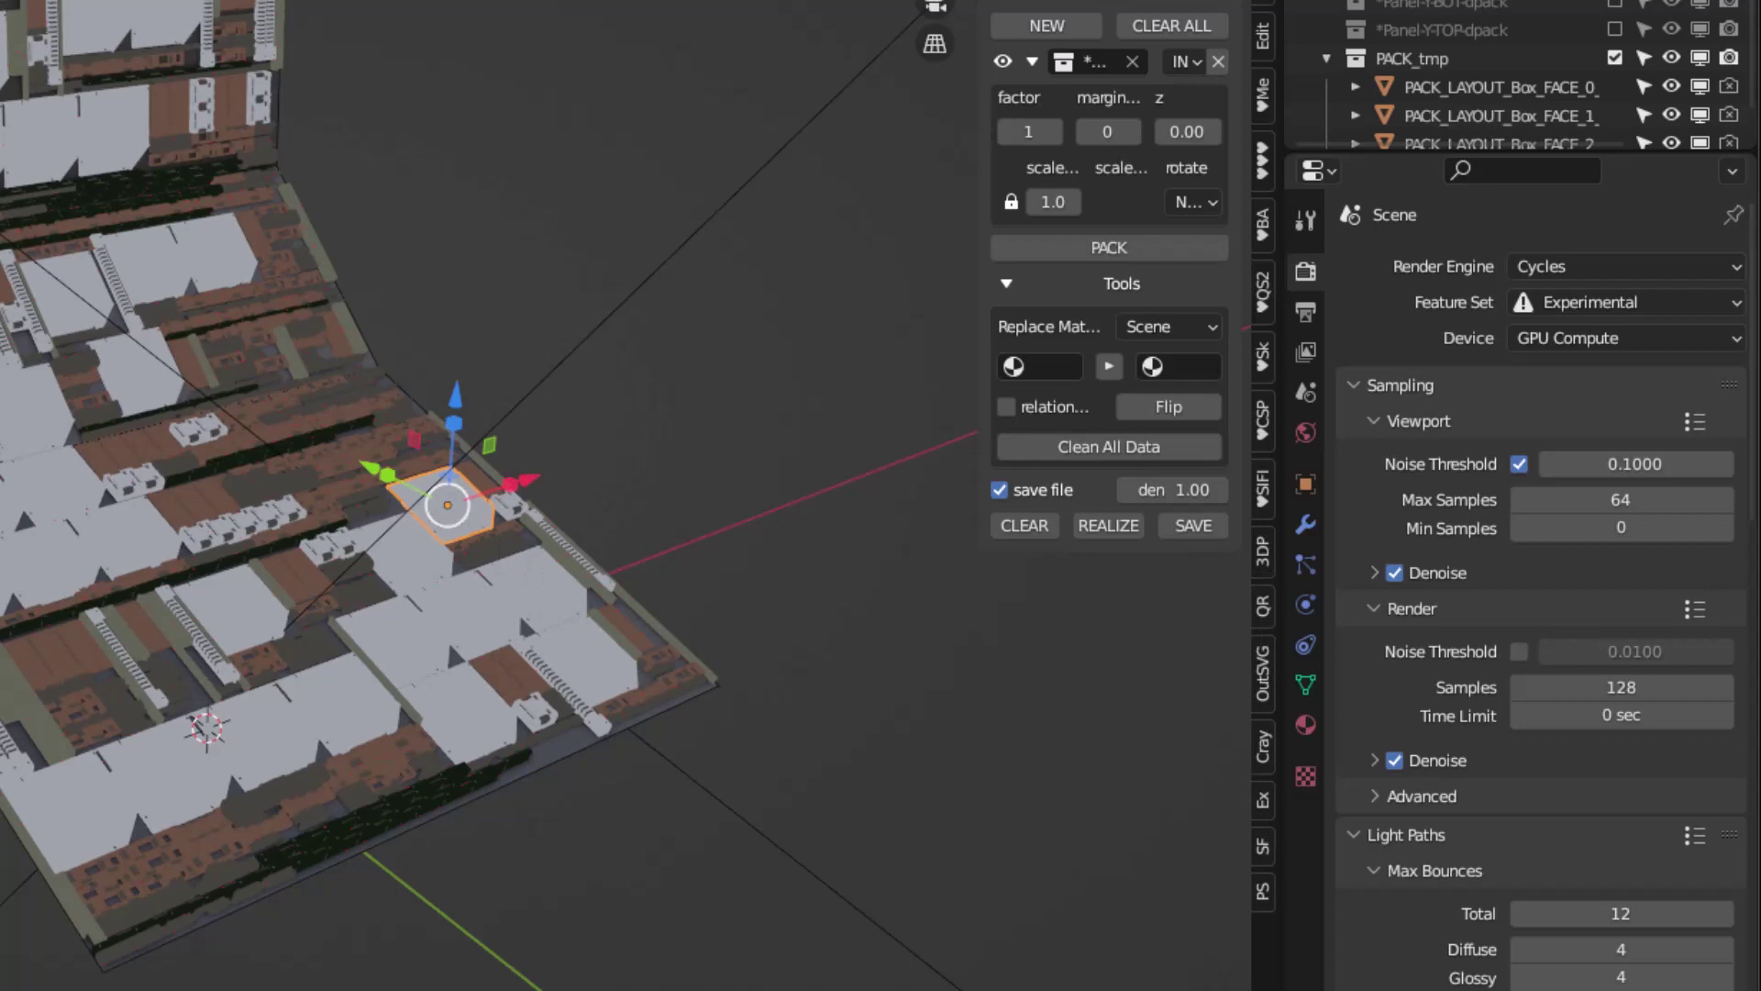
{"action": "left_click", "coordinate": [1305, 725]}
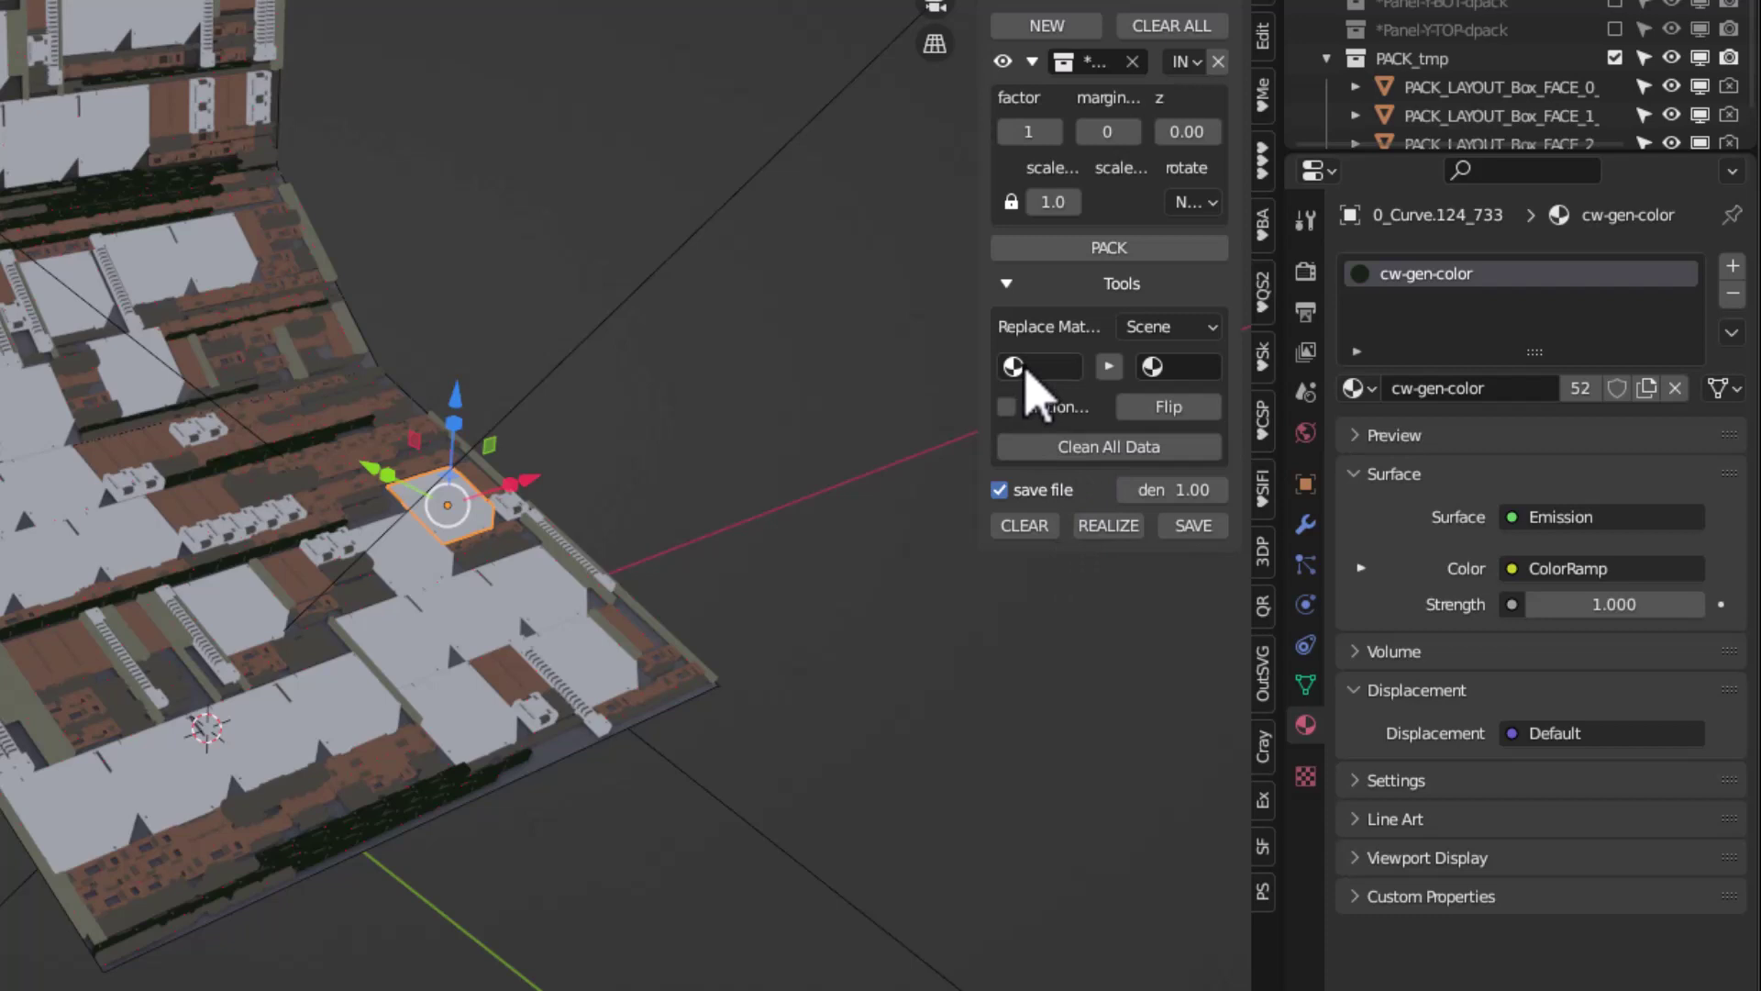
{"action": "left_click", "coordinate": [1032, 367]}
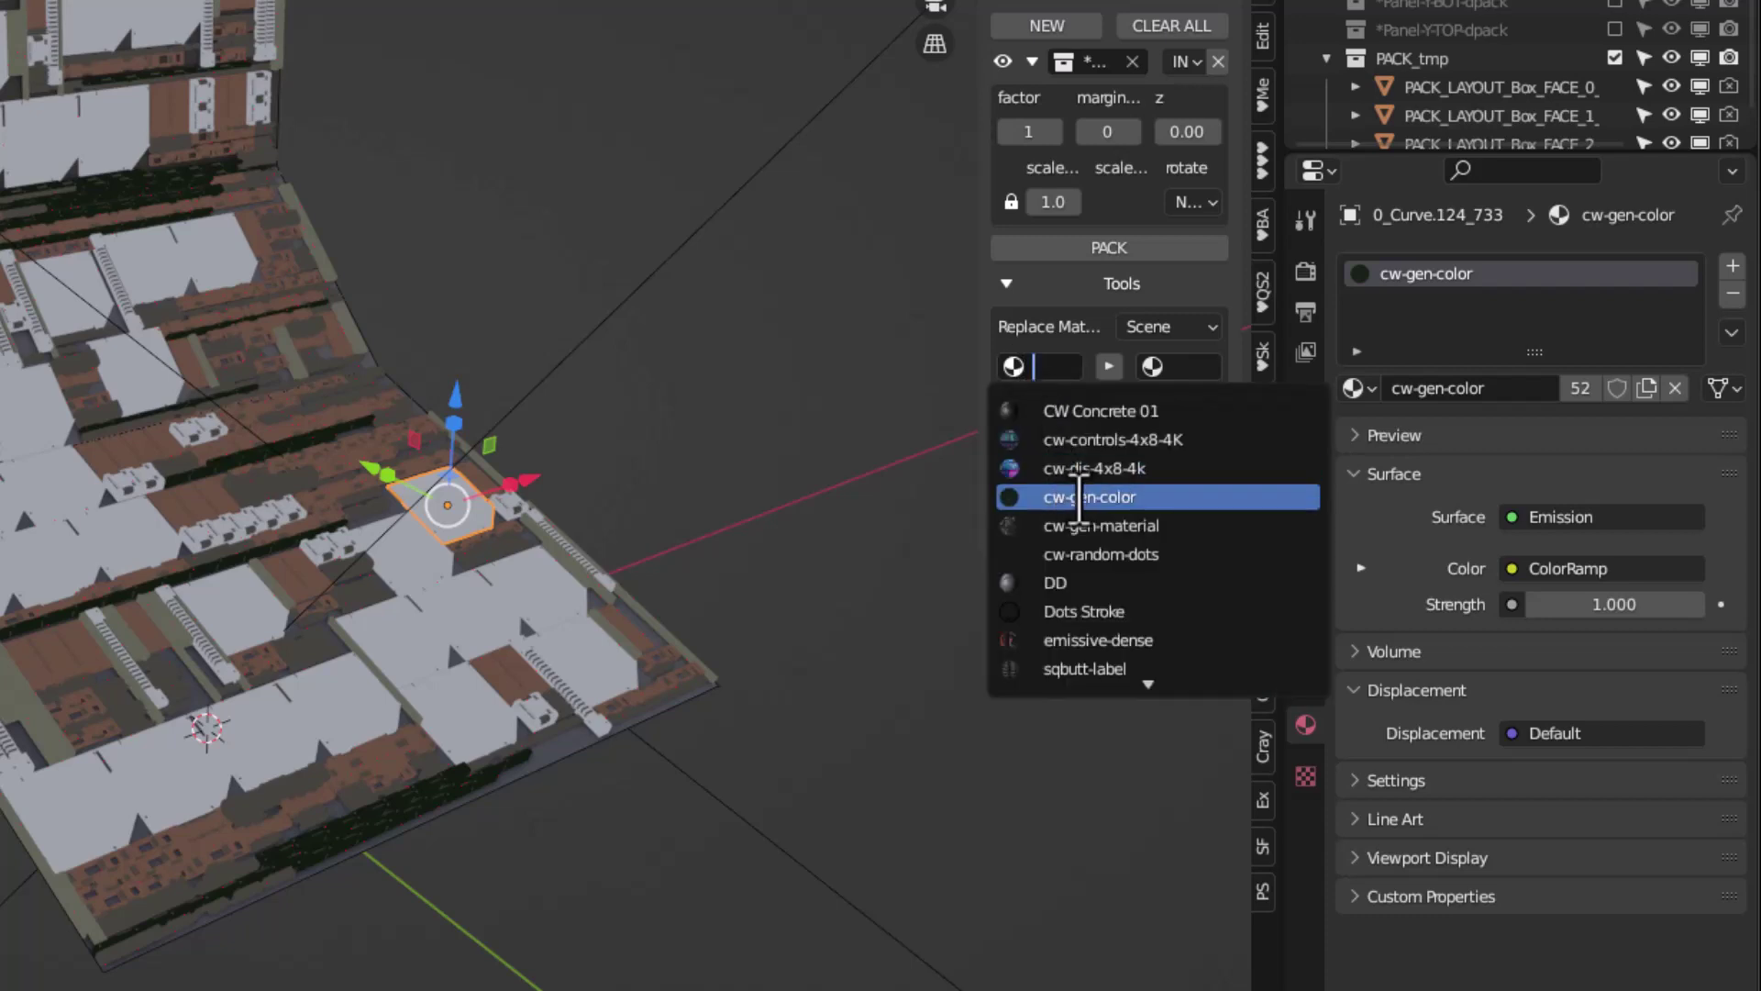
{"action": "left_click", "coordinate": [1106, 500]}
{"action": "left_click", "coordinate": [1178, 368]}
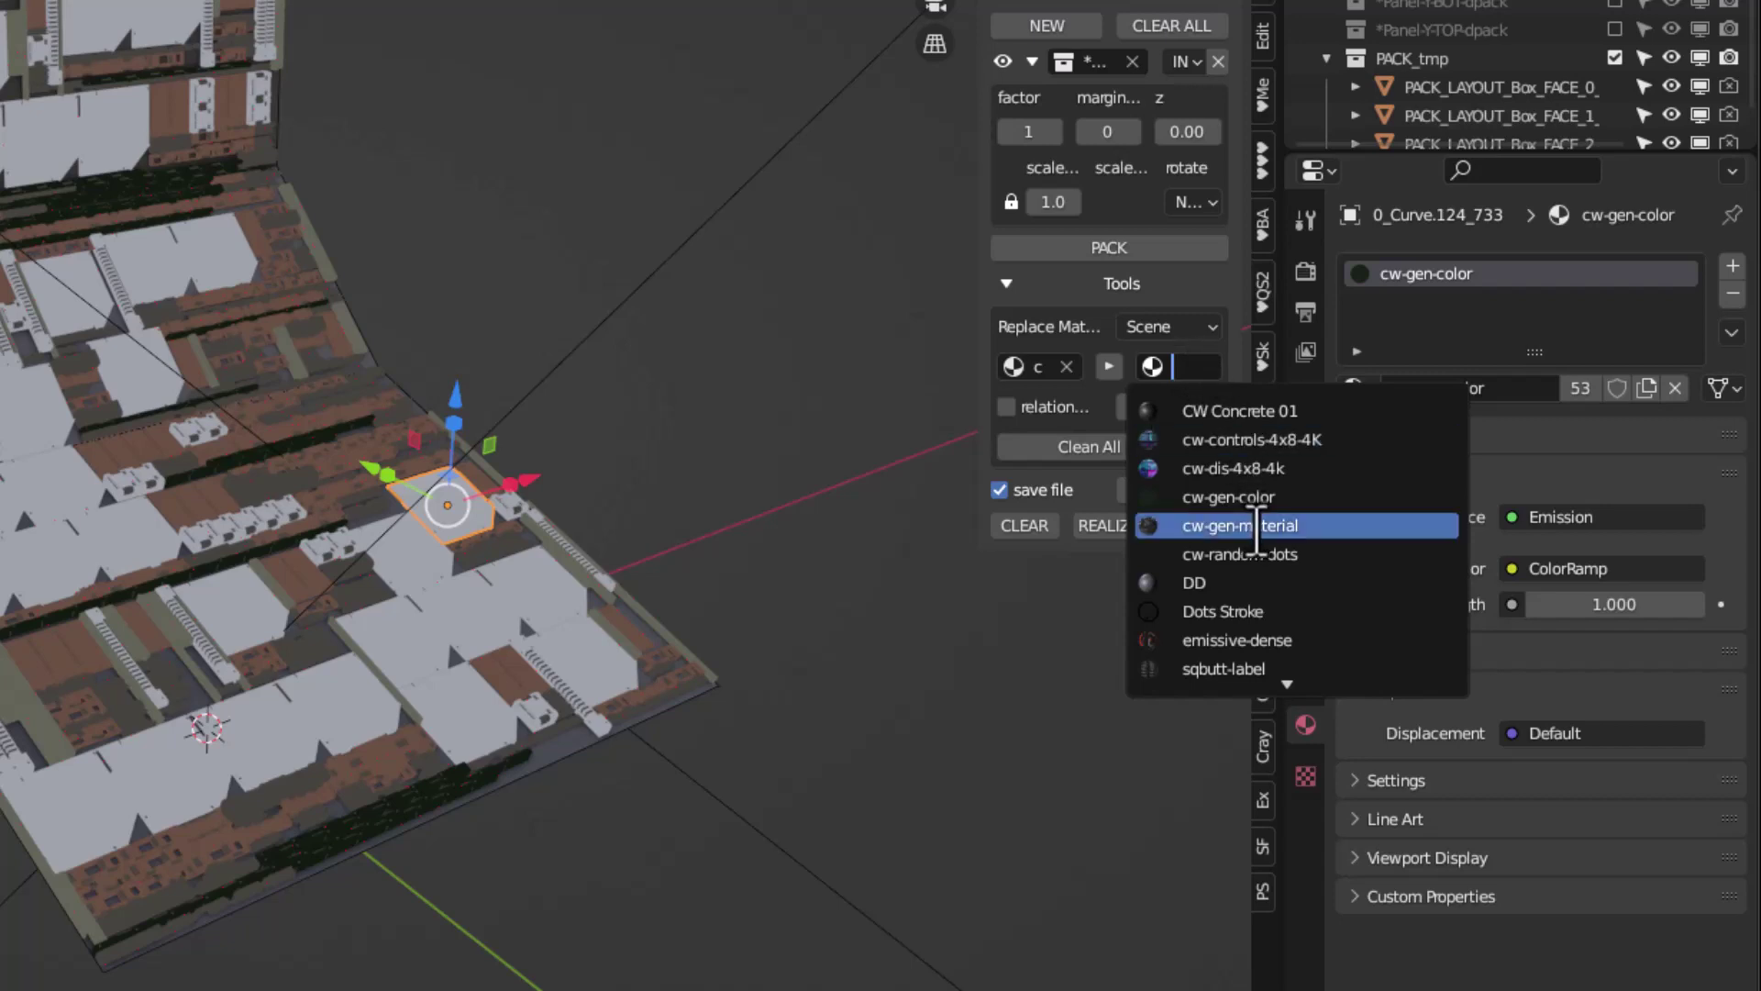
{"action": "left_click", "coordinate": [1220, 525]}
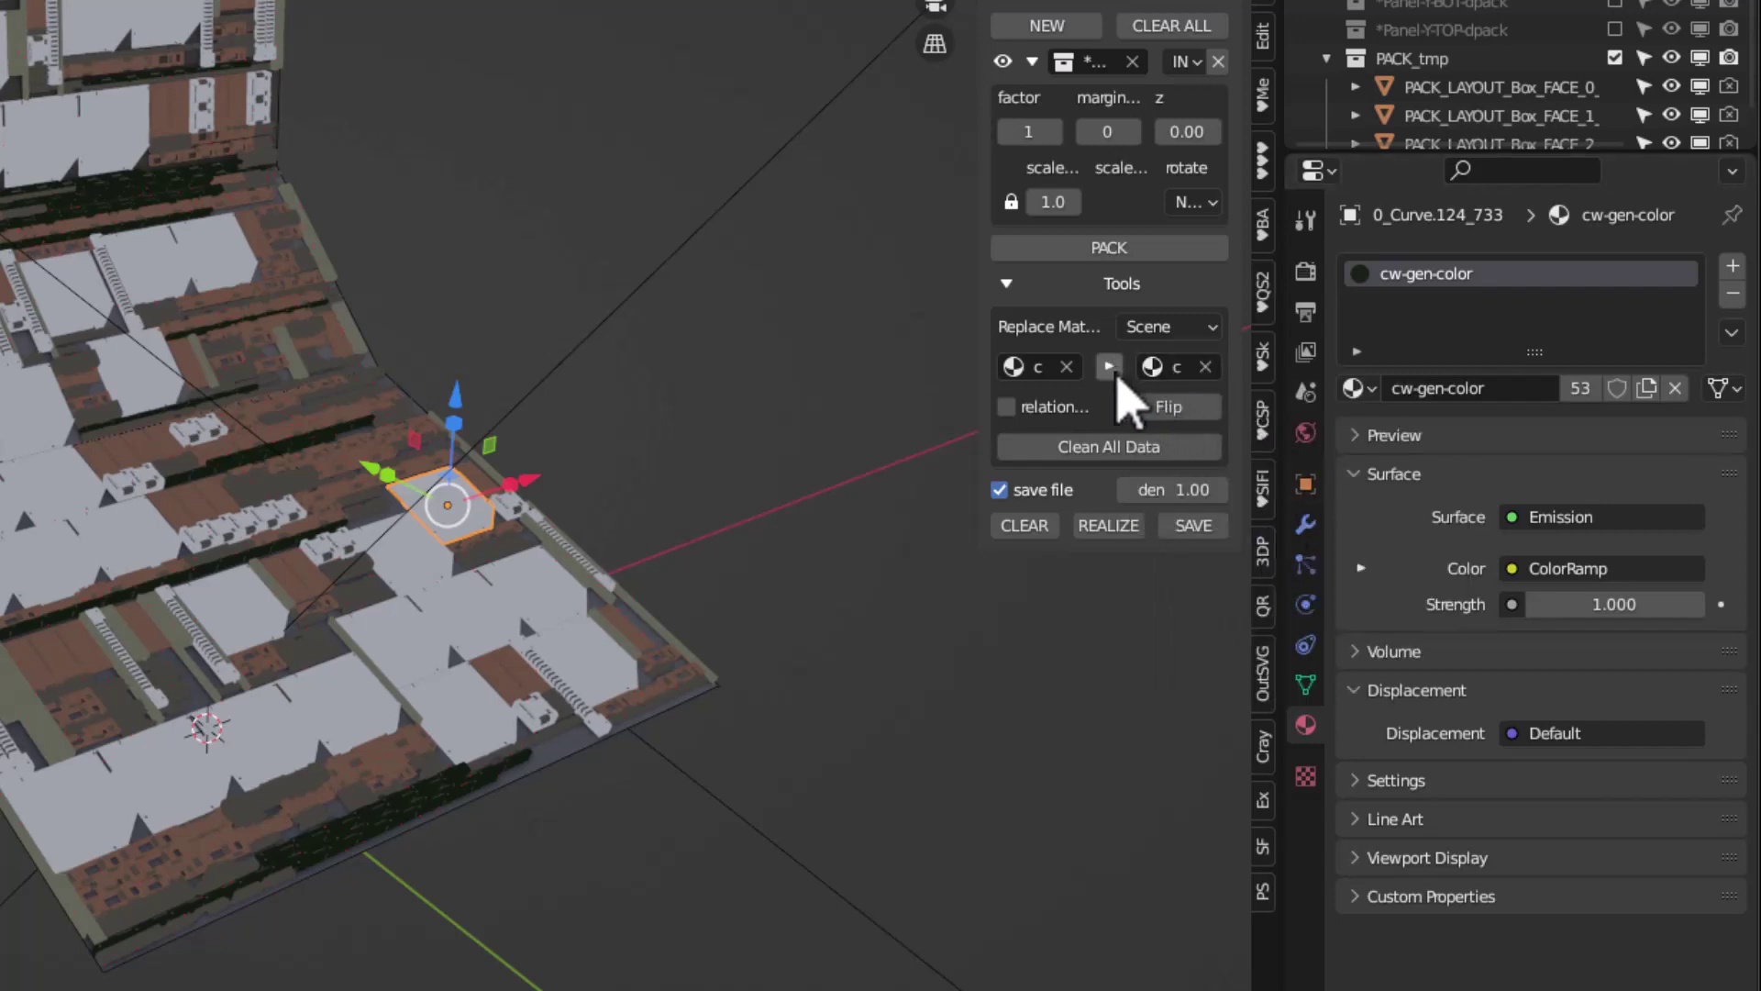
{"action": "left_click", "coordinate": [1109, 368]}
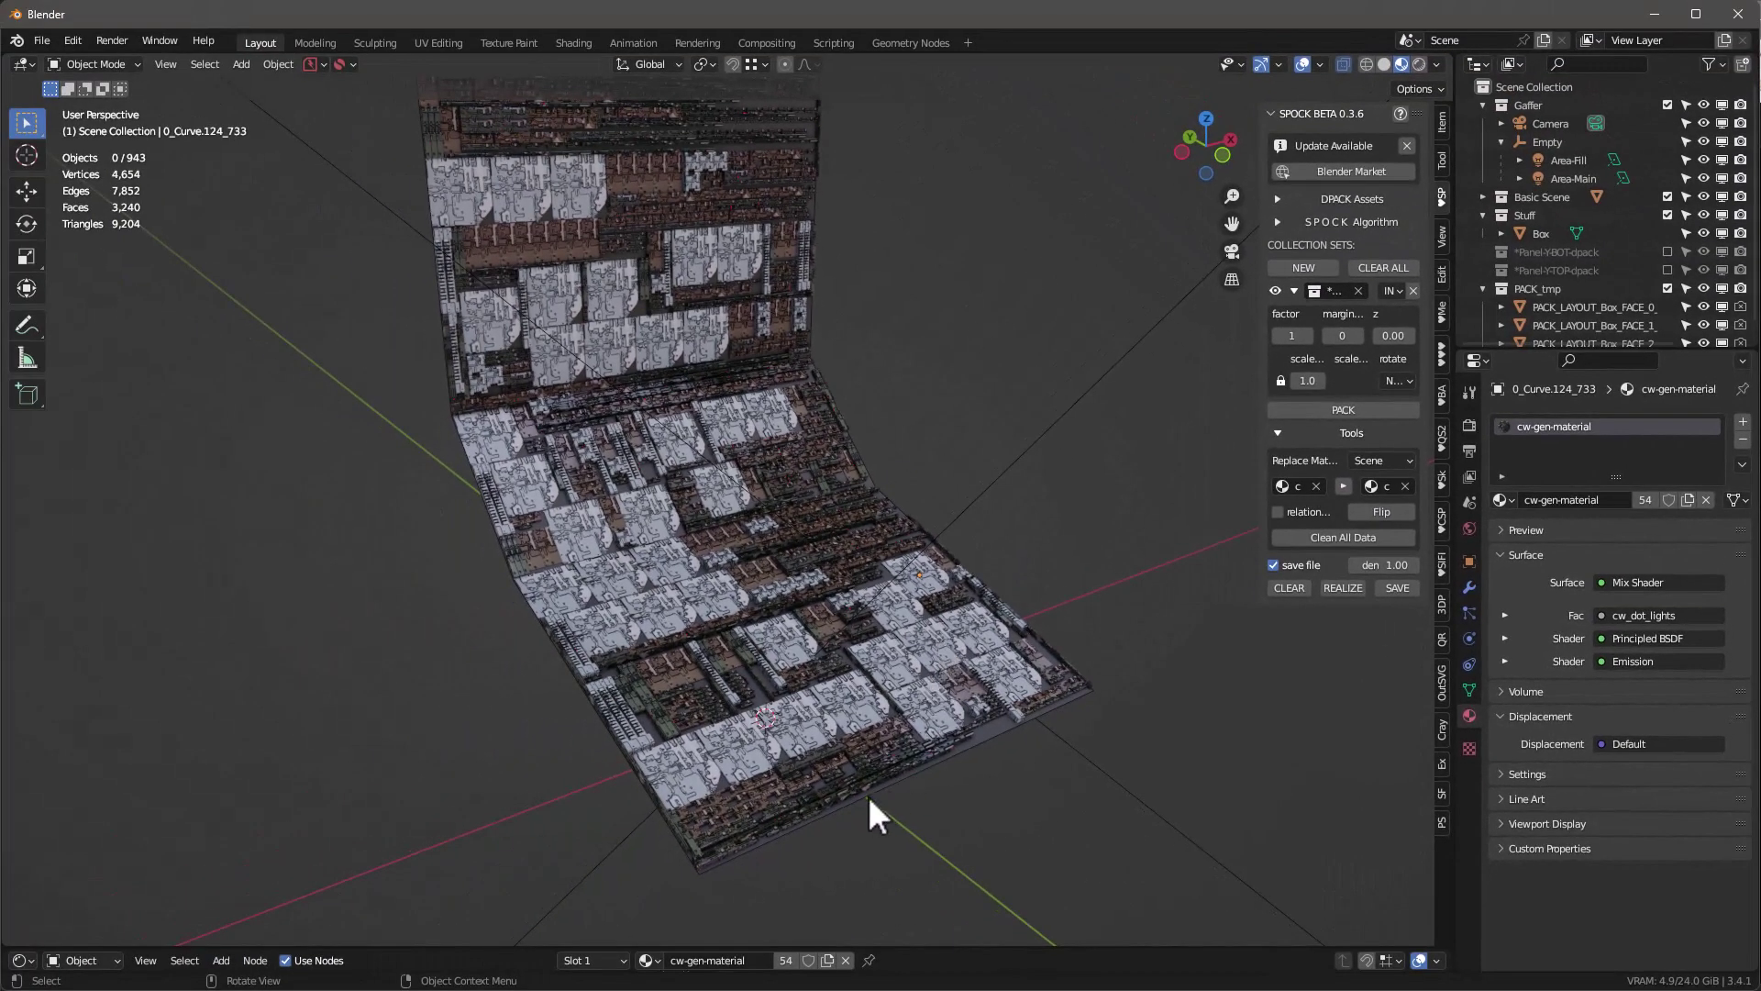
Exclude the Gaffer collection from the view layer and enlarge the node editor to show cw-gen-material's shader nodes.
{"action": "left_click", "coordinate": [1338, 410]}
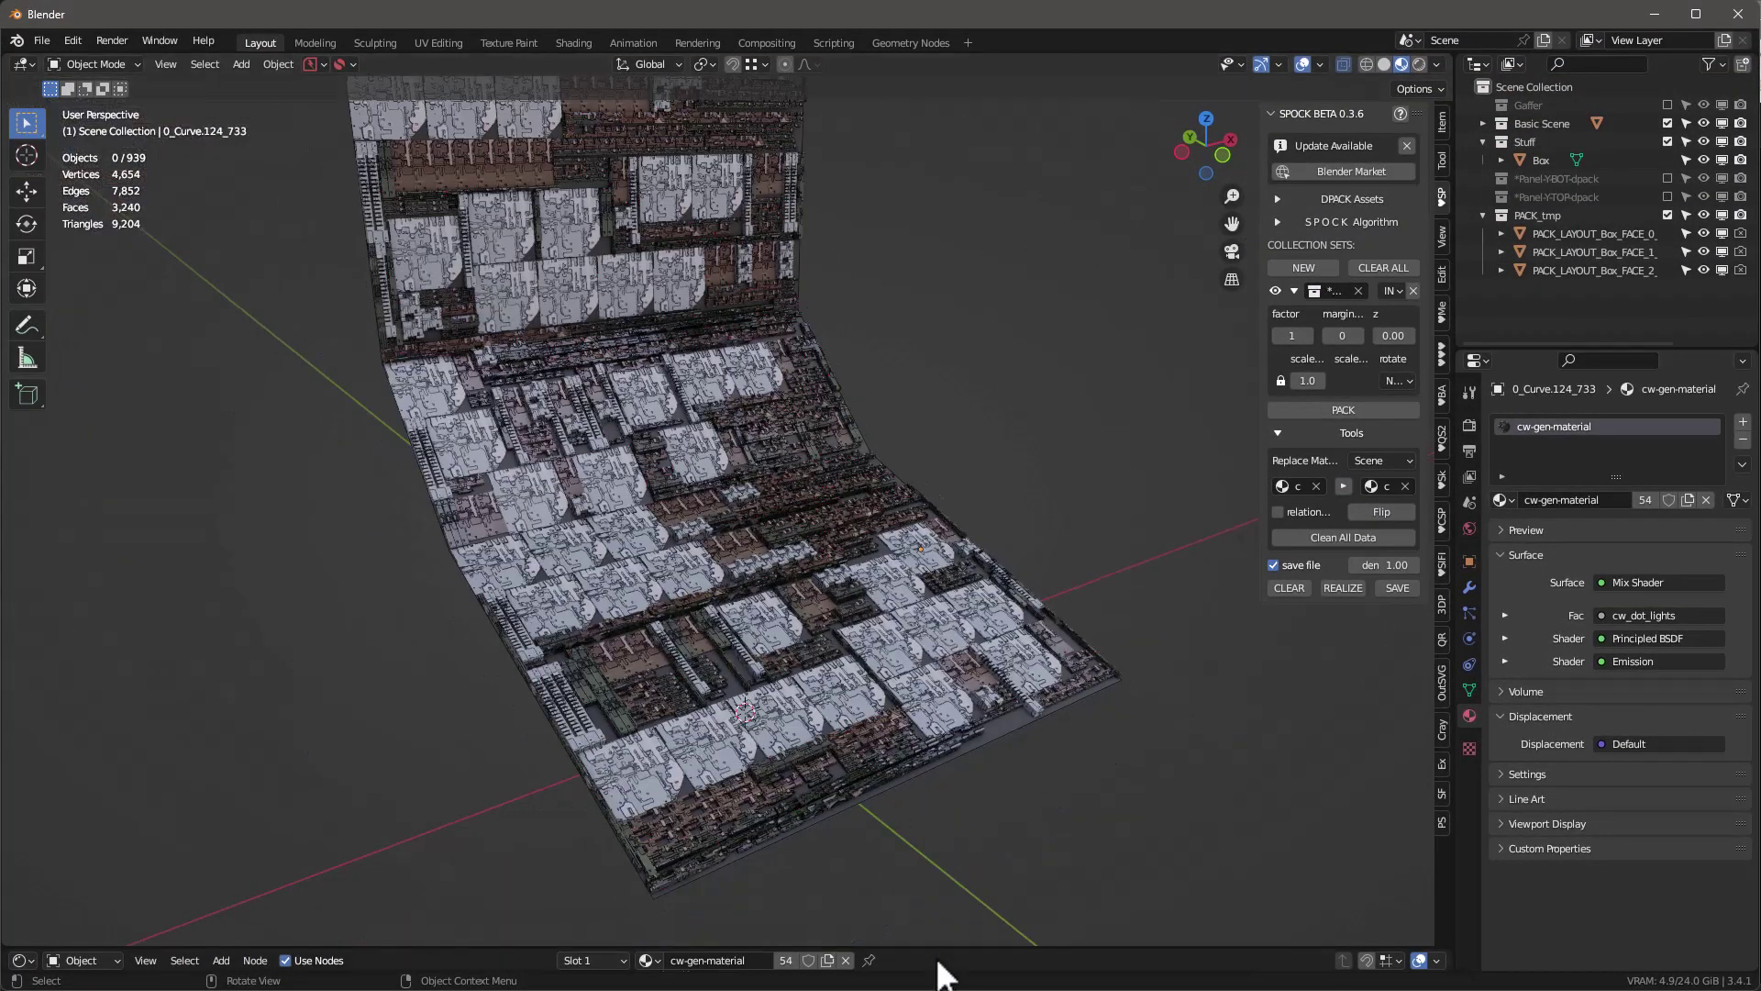
{"action": "left_click_drag", "start_coordinate": [940, 947], "coordinate": [959, 652]}
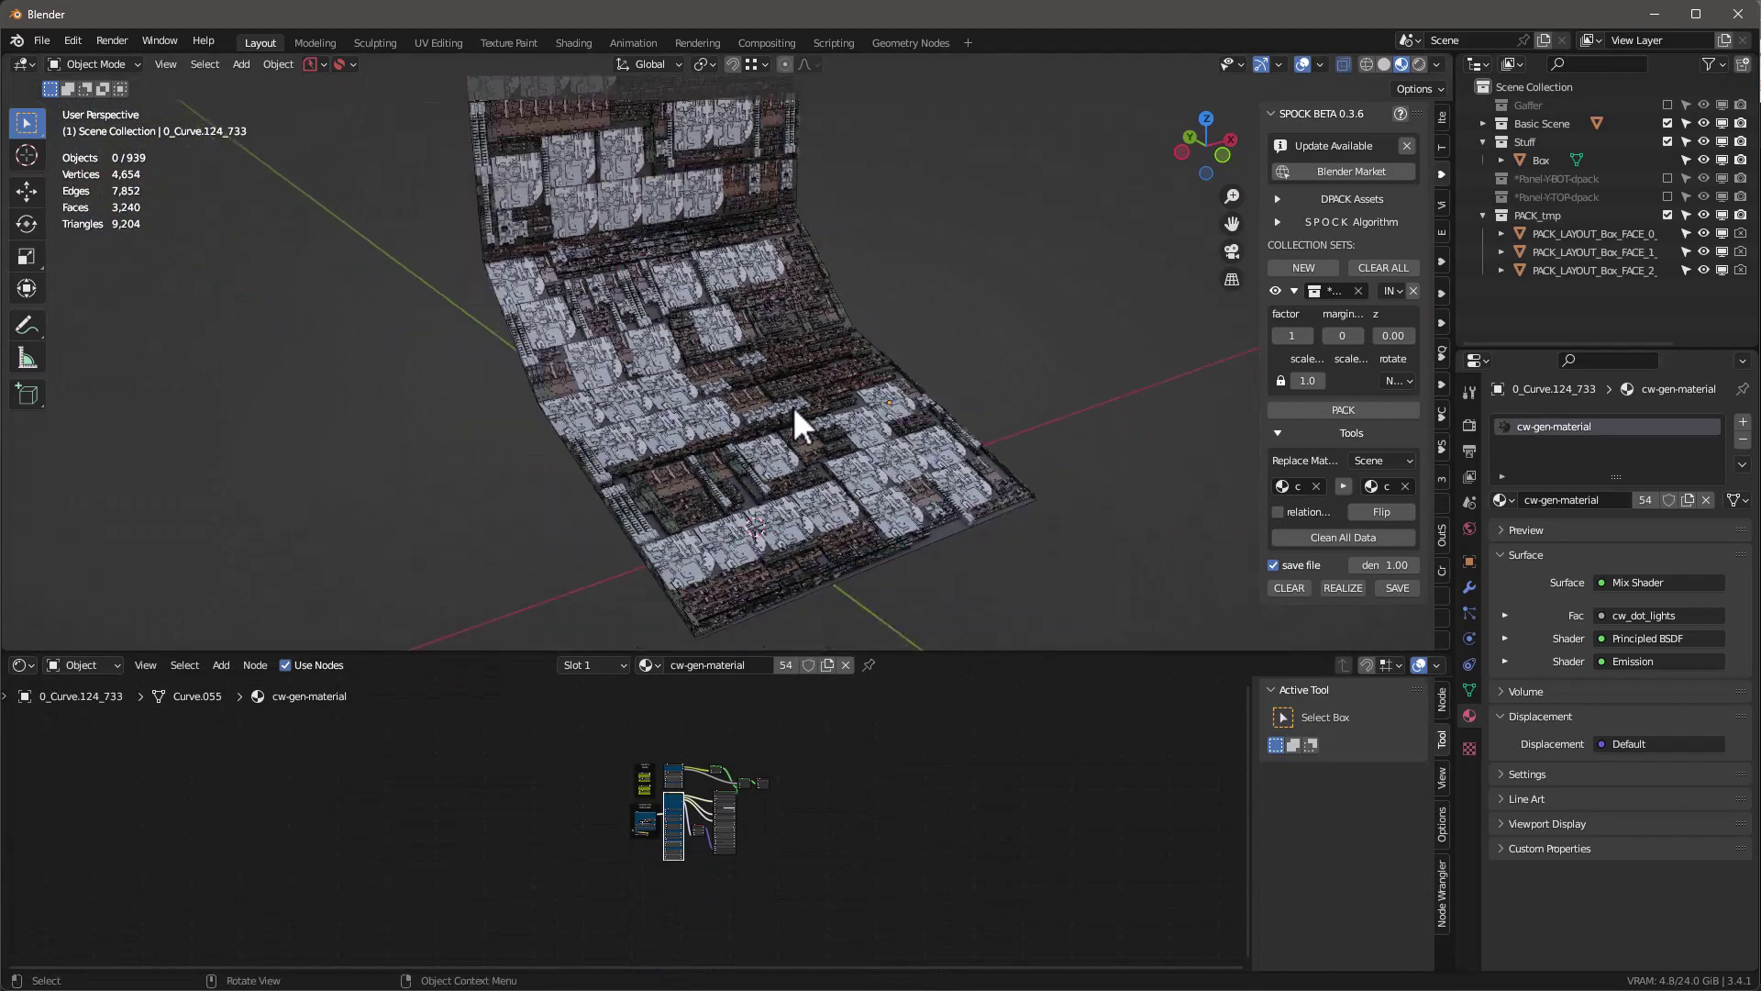
{"action": "scroll", "coordinate": [780, 389], "scroll_direction": "up", "scroll_amount": 8}
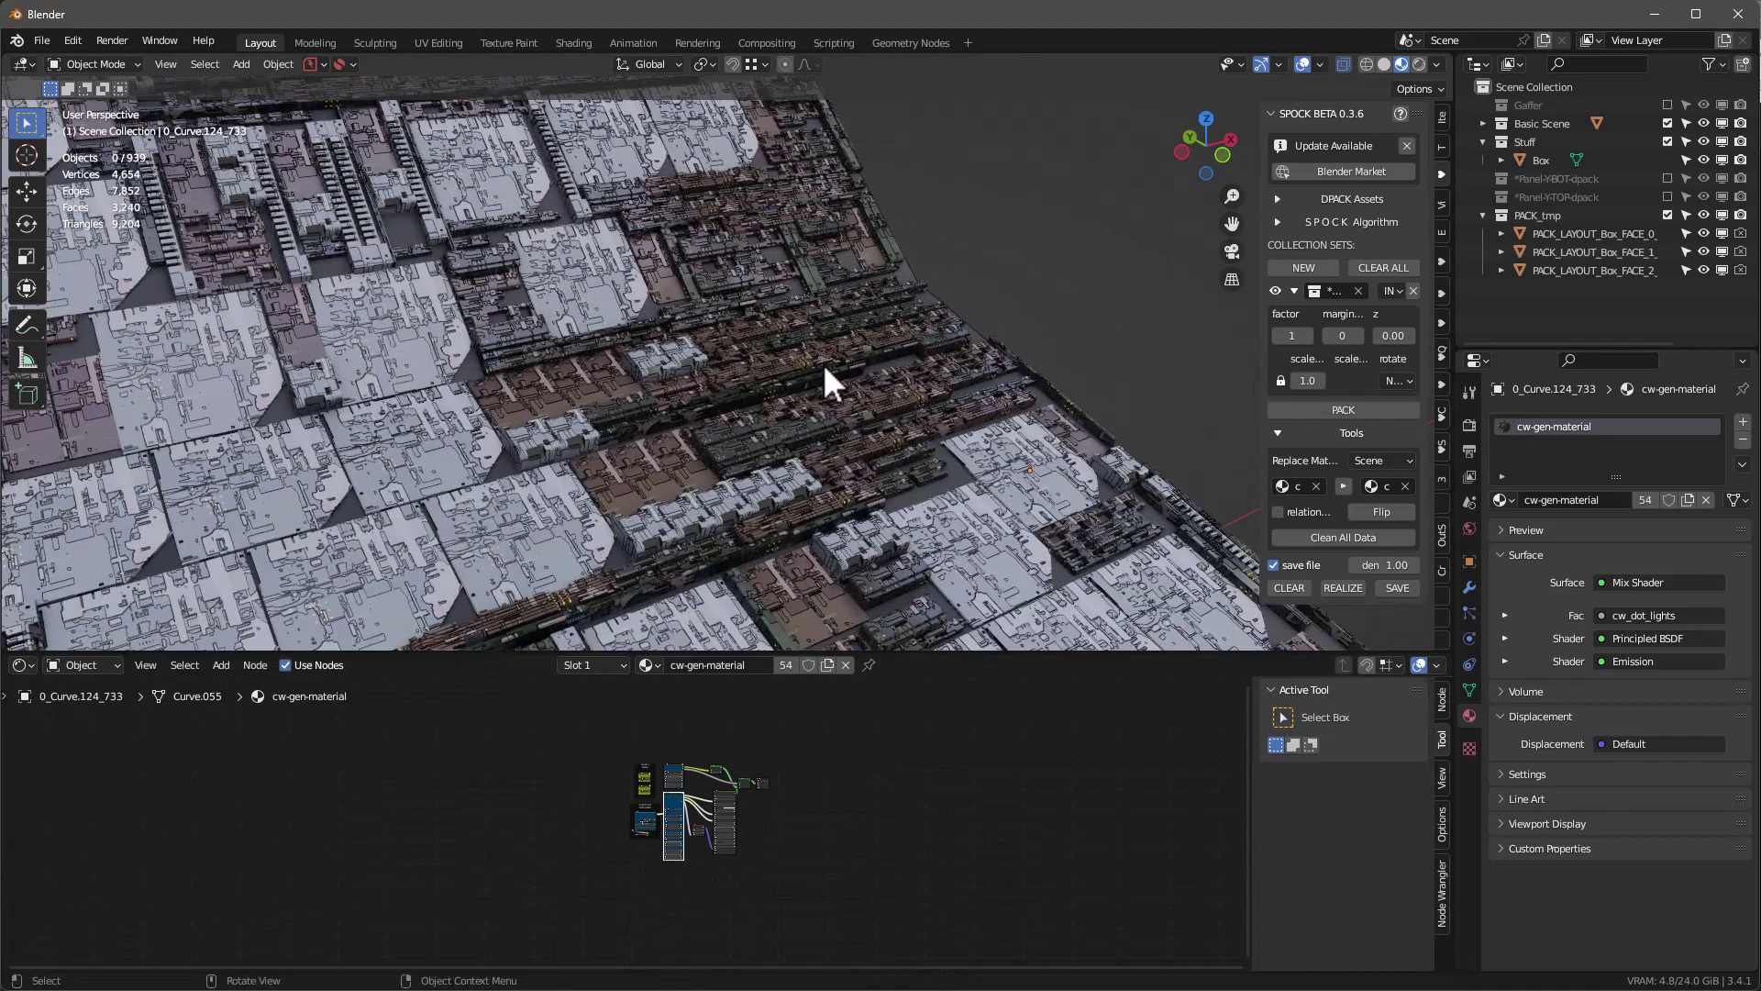
{"action": "scroll", "coordinate": [829, 352], "scroll_direction": "down", "scroll_amount": 3}
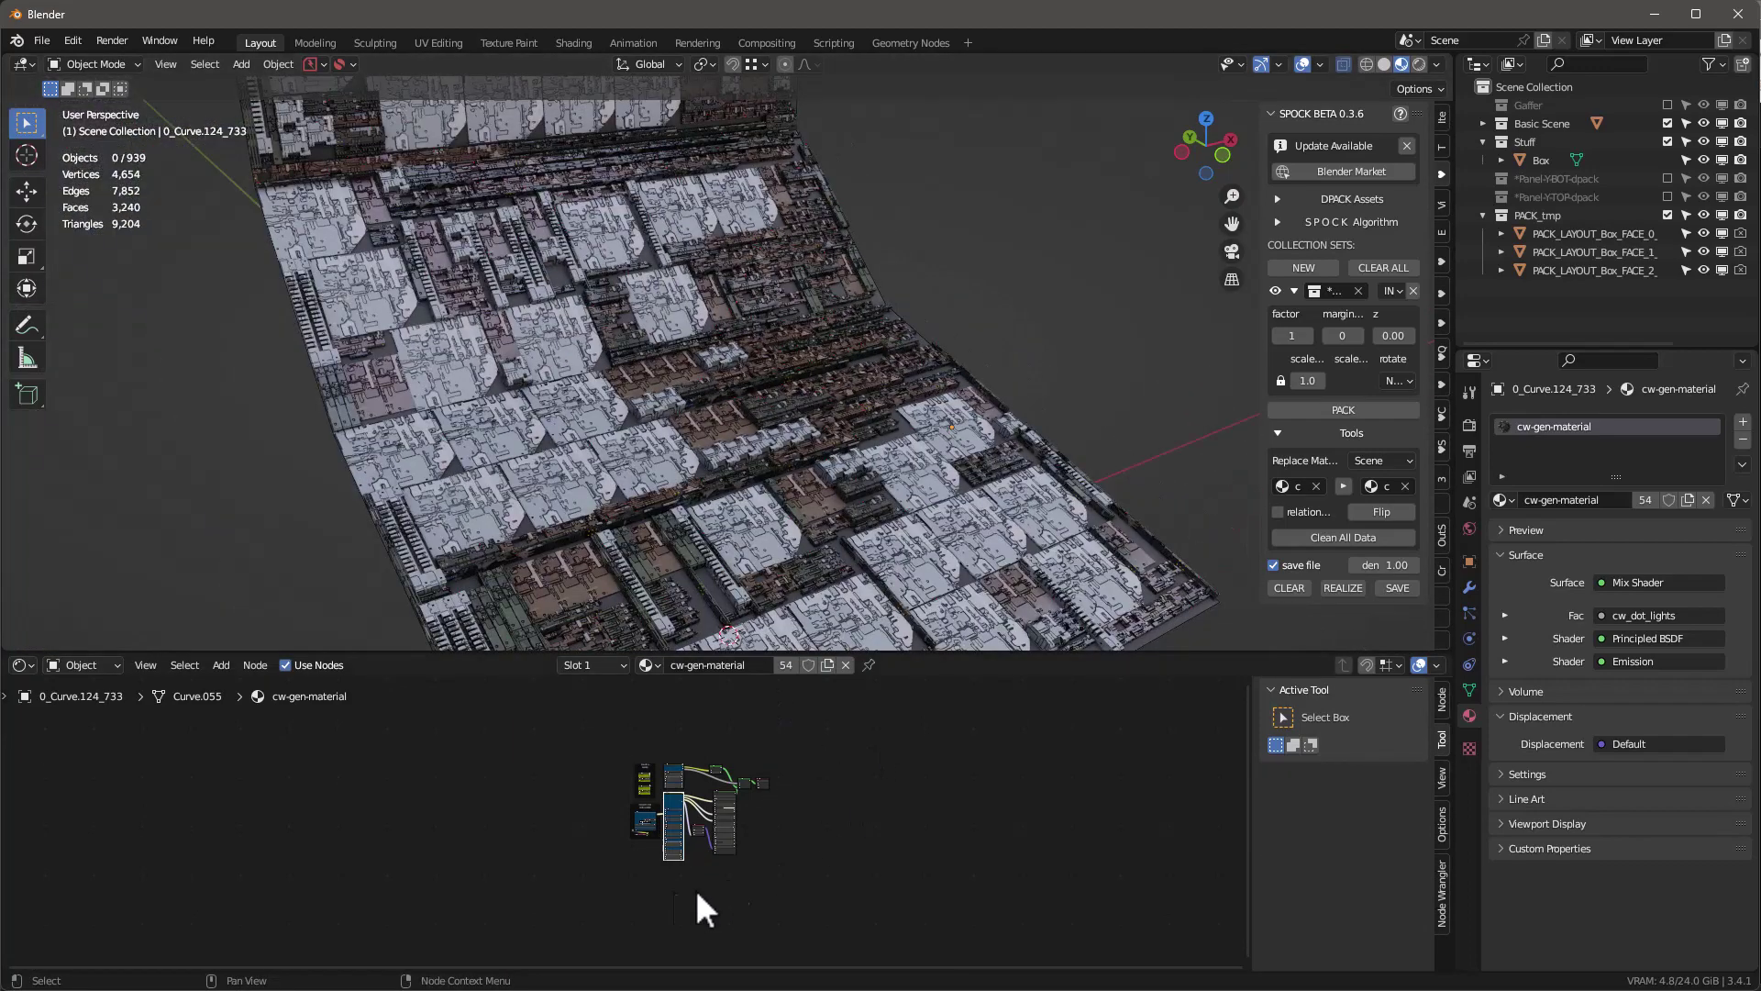
{"action": "scroll", "coordinate": [702, 791], "scroll_direction": "up", "scroll_amount": 8}
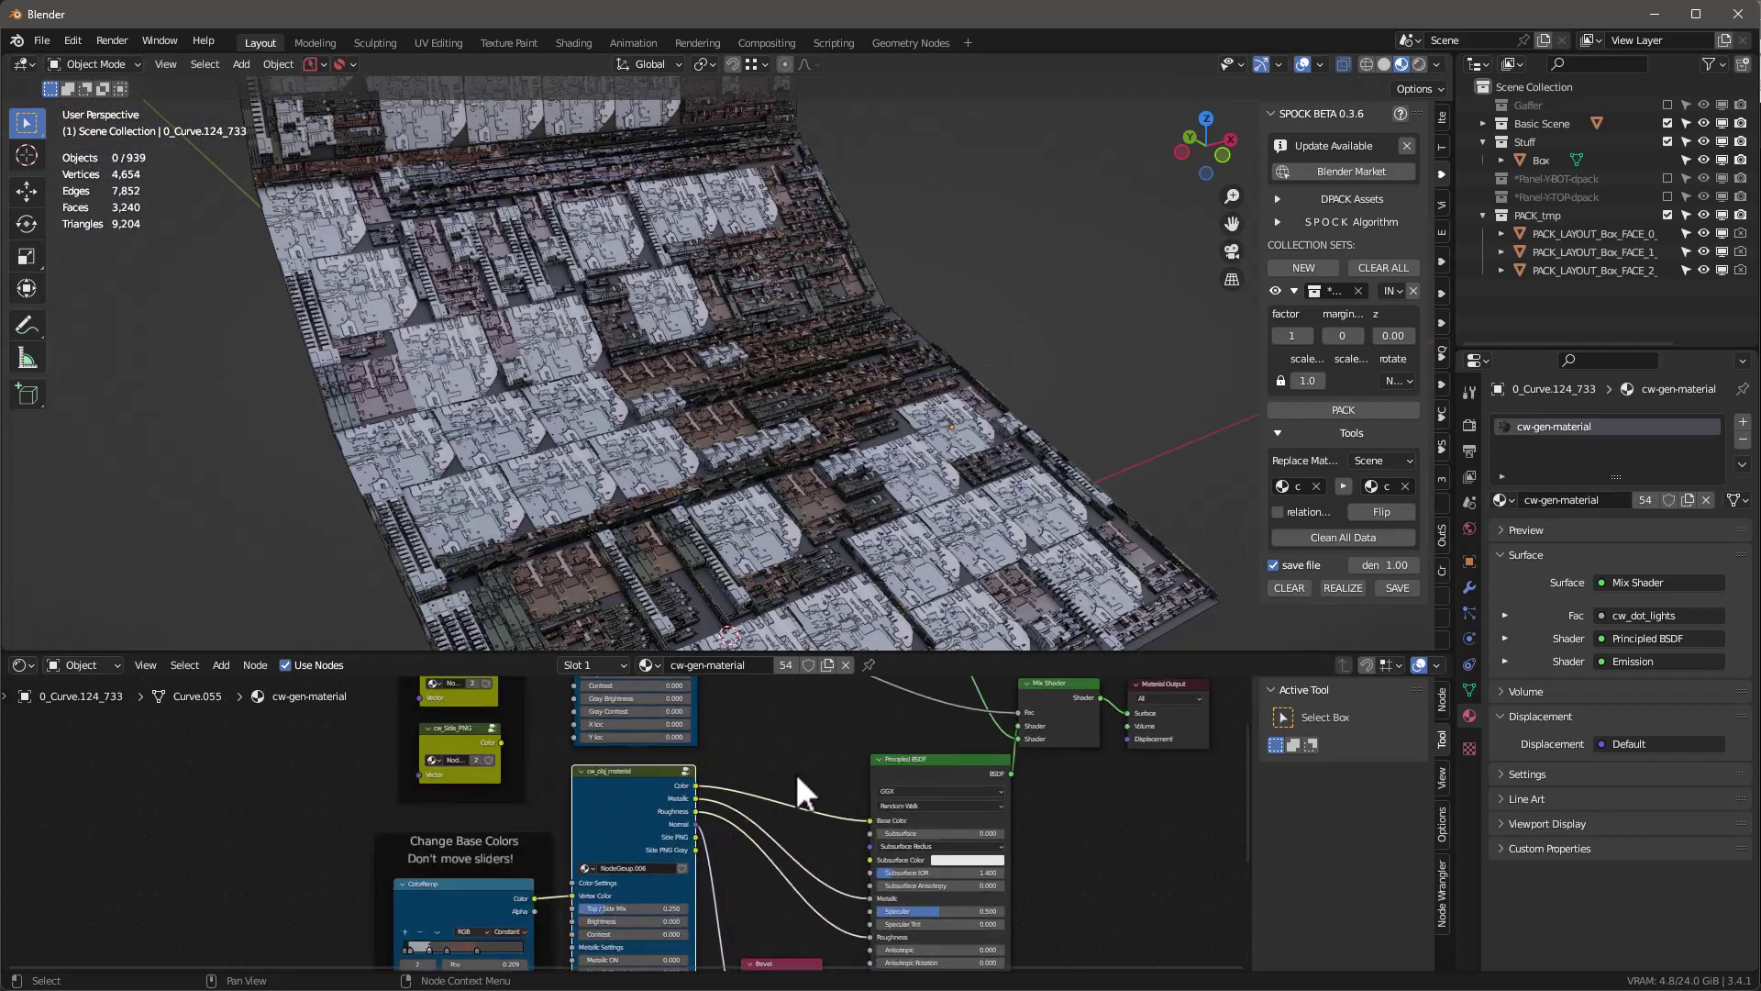
{"action": "scroll", "coordinate": [771, 945], "scroll_direction": "down", "scroll_amount": 3}
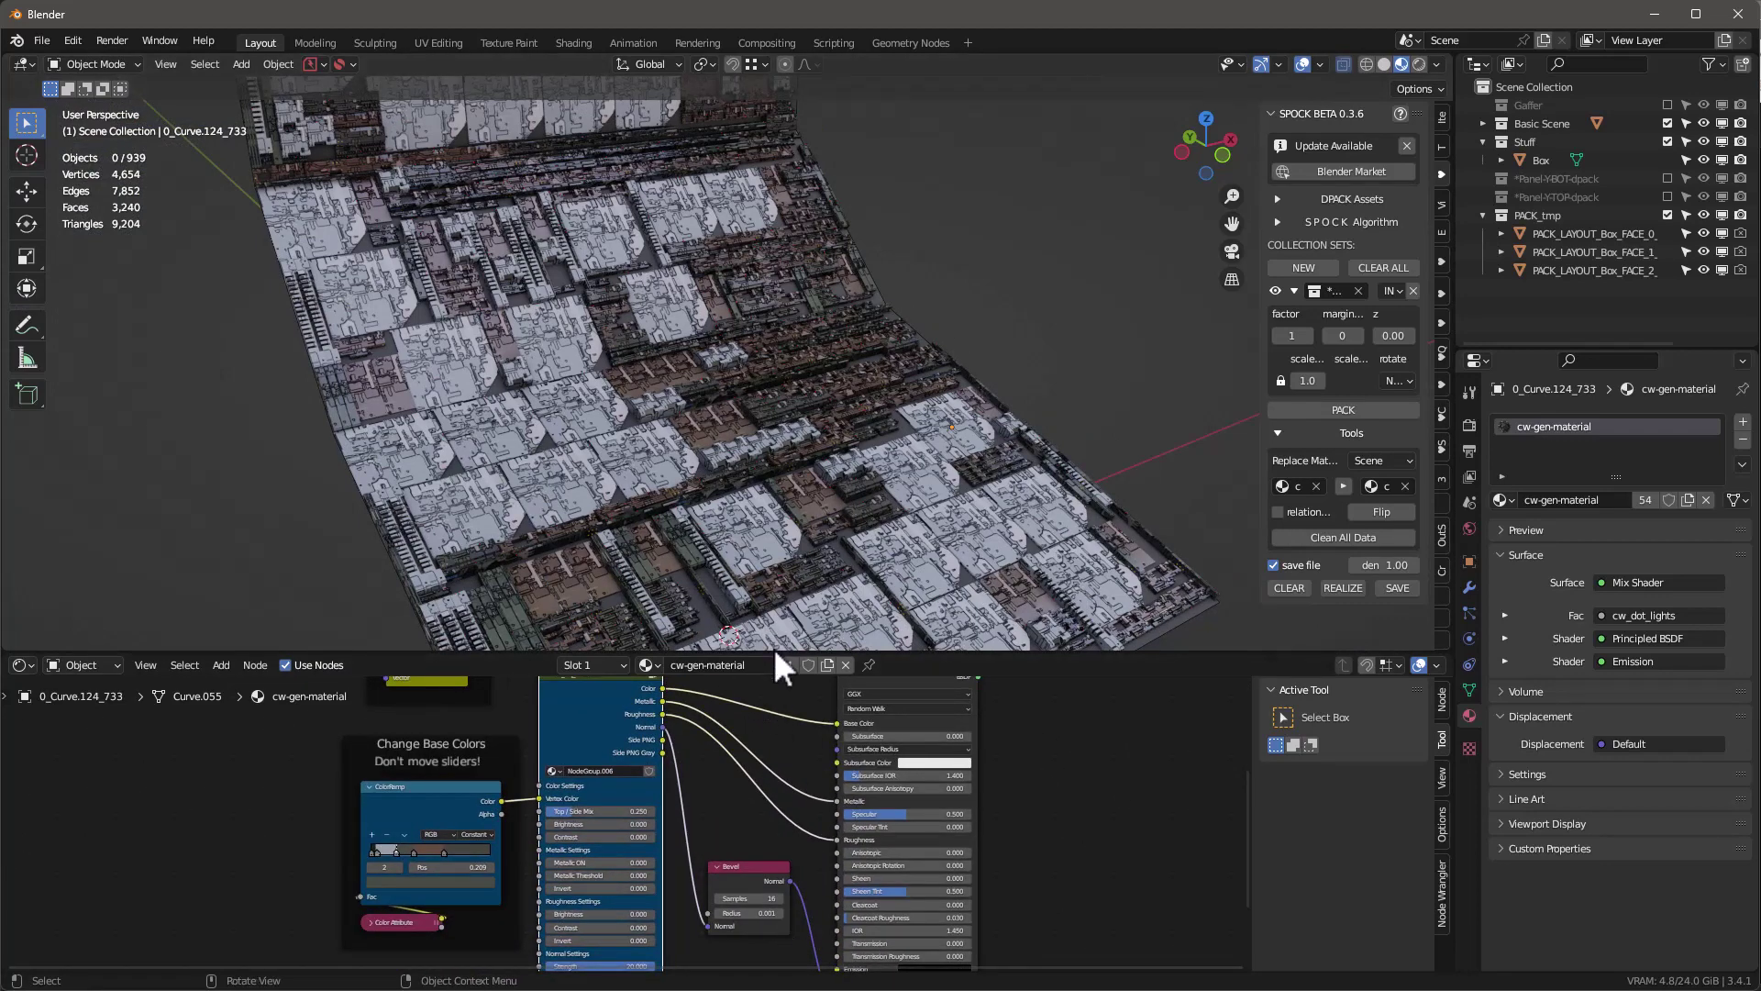
Enlarge the node editor and set the normal Strength on the cw_obj_material node to 0.
{"action": "left_click_drag", "start_coordinate": [773, 651], "coordinate": [766, 527]}
{"action": "scroll", "coordinate": [717, 701], "scroll_direction": "down", "scroll_amount": 1}
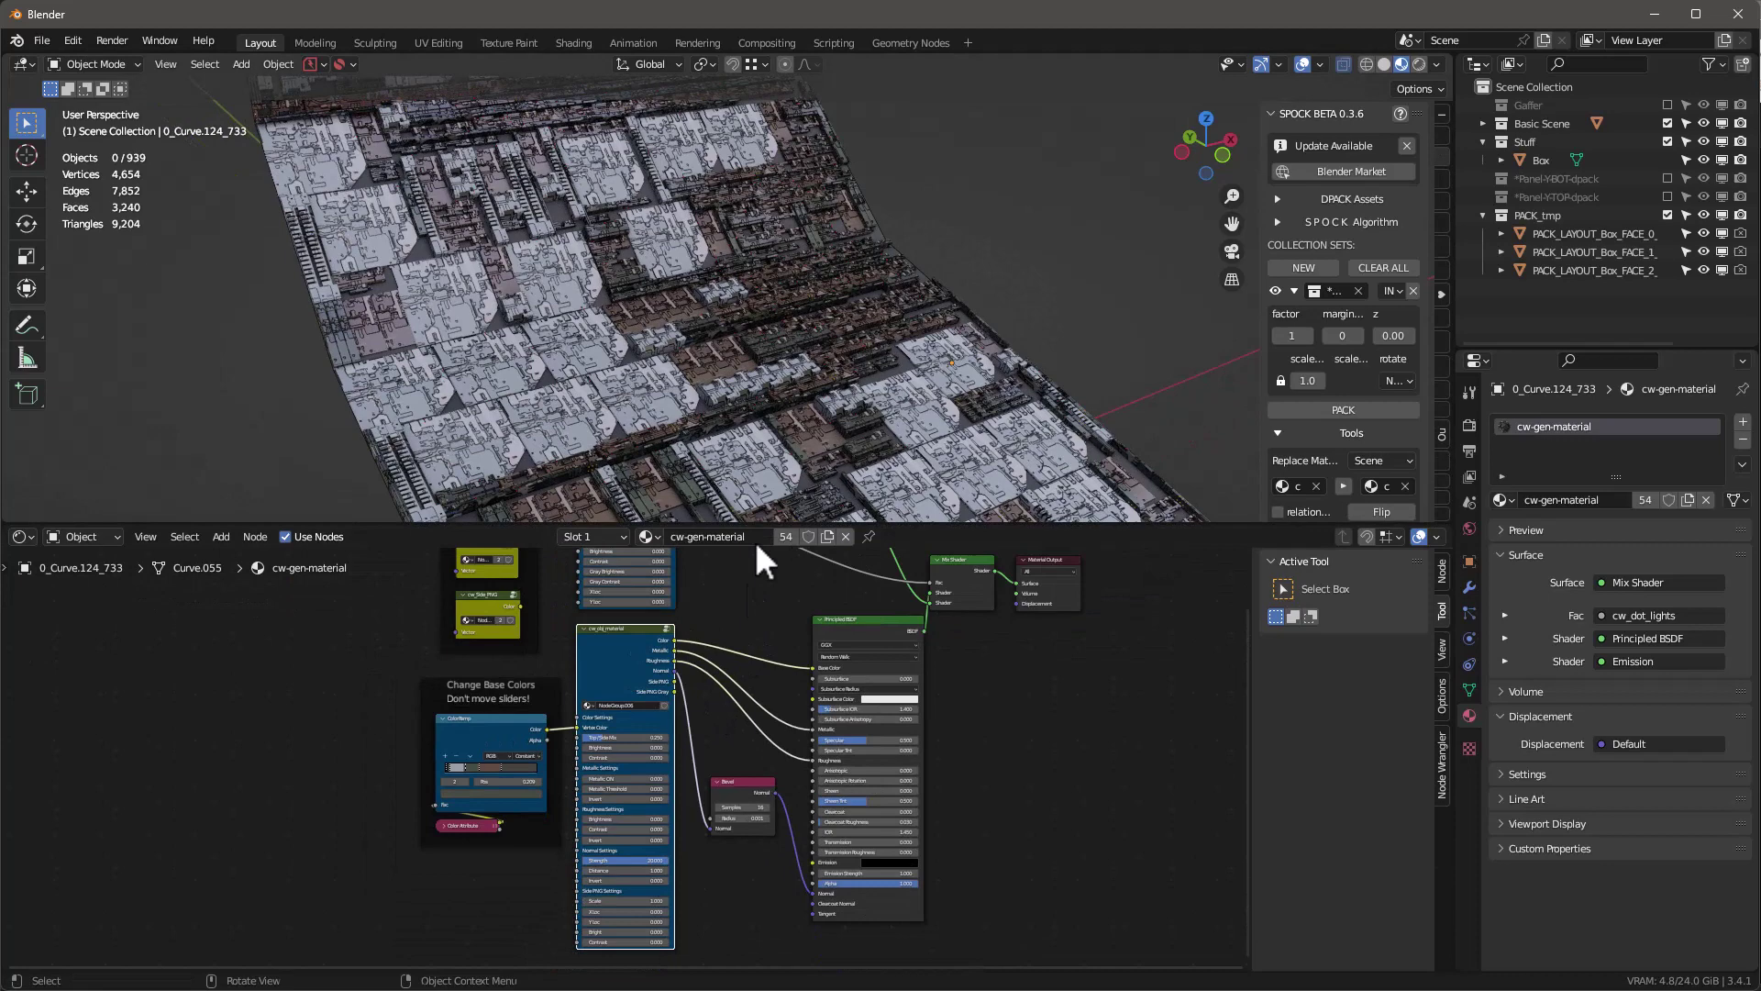
{"action": "scroll", "coordinate": [686, 800], "scroll_direction": "up", "scroll_amount": 2}
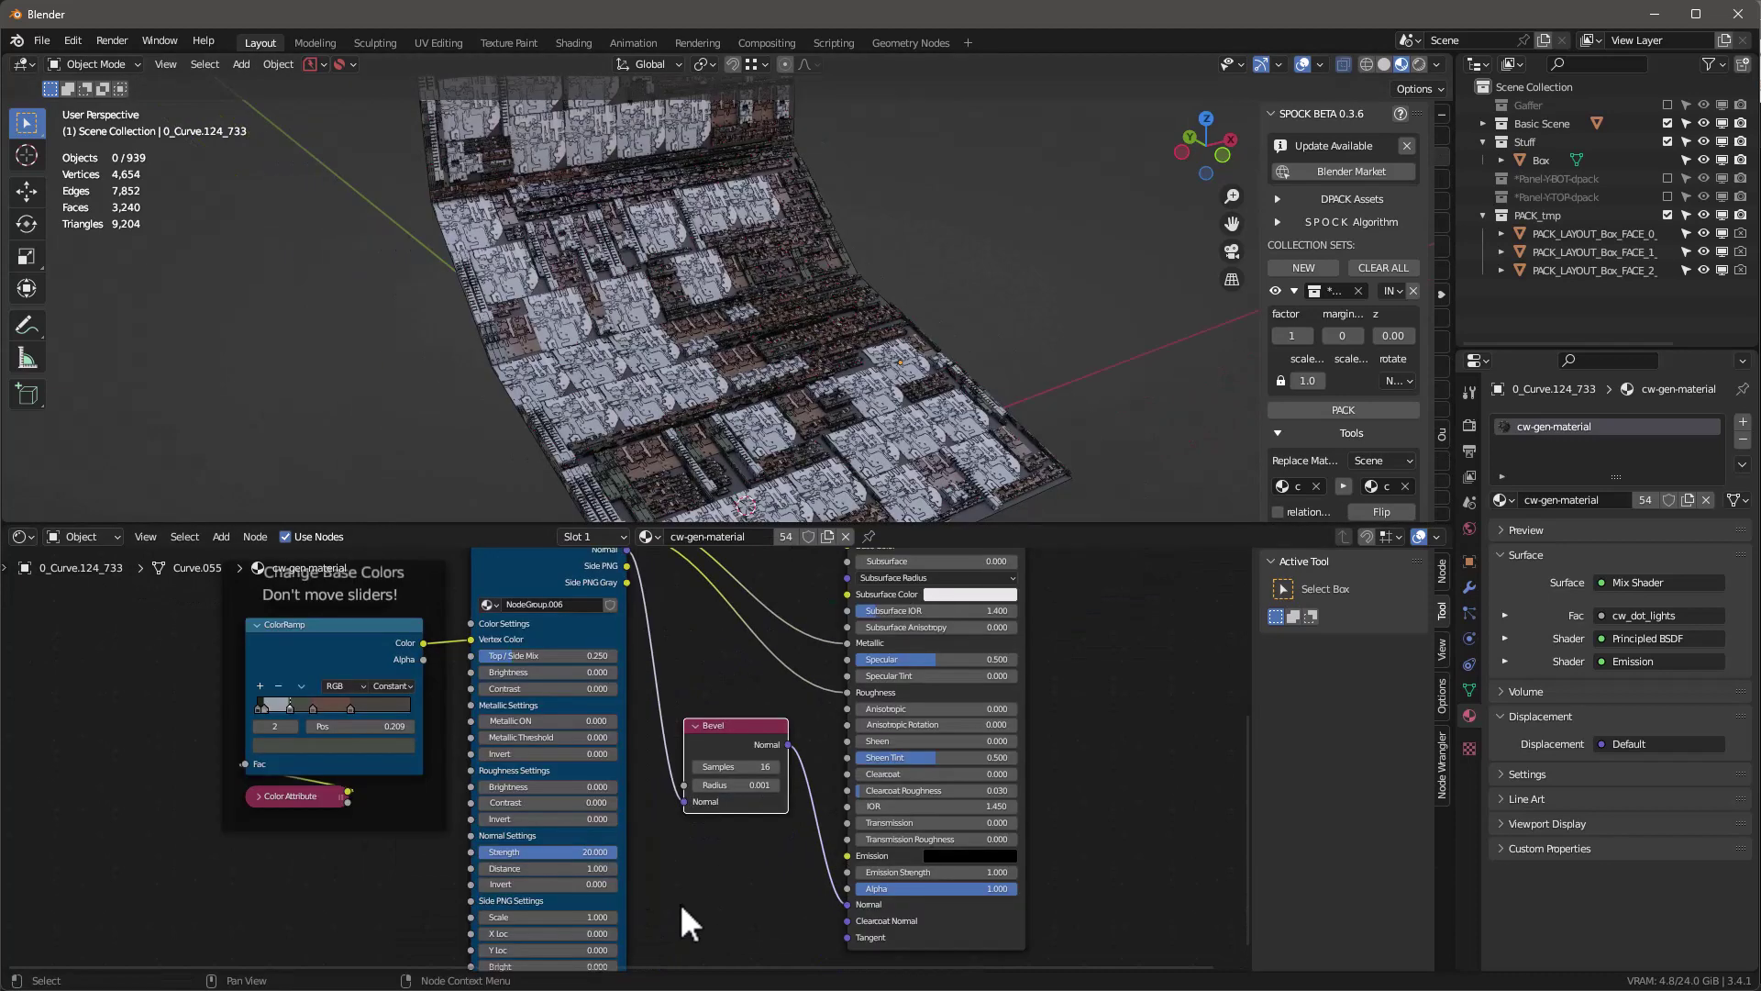
{"action": "scroll", "coordinate": [702, 853], "scroll_direction": "down", "scroll_amount": 2}
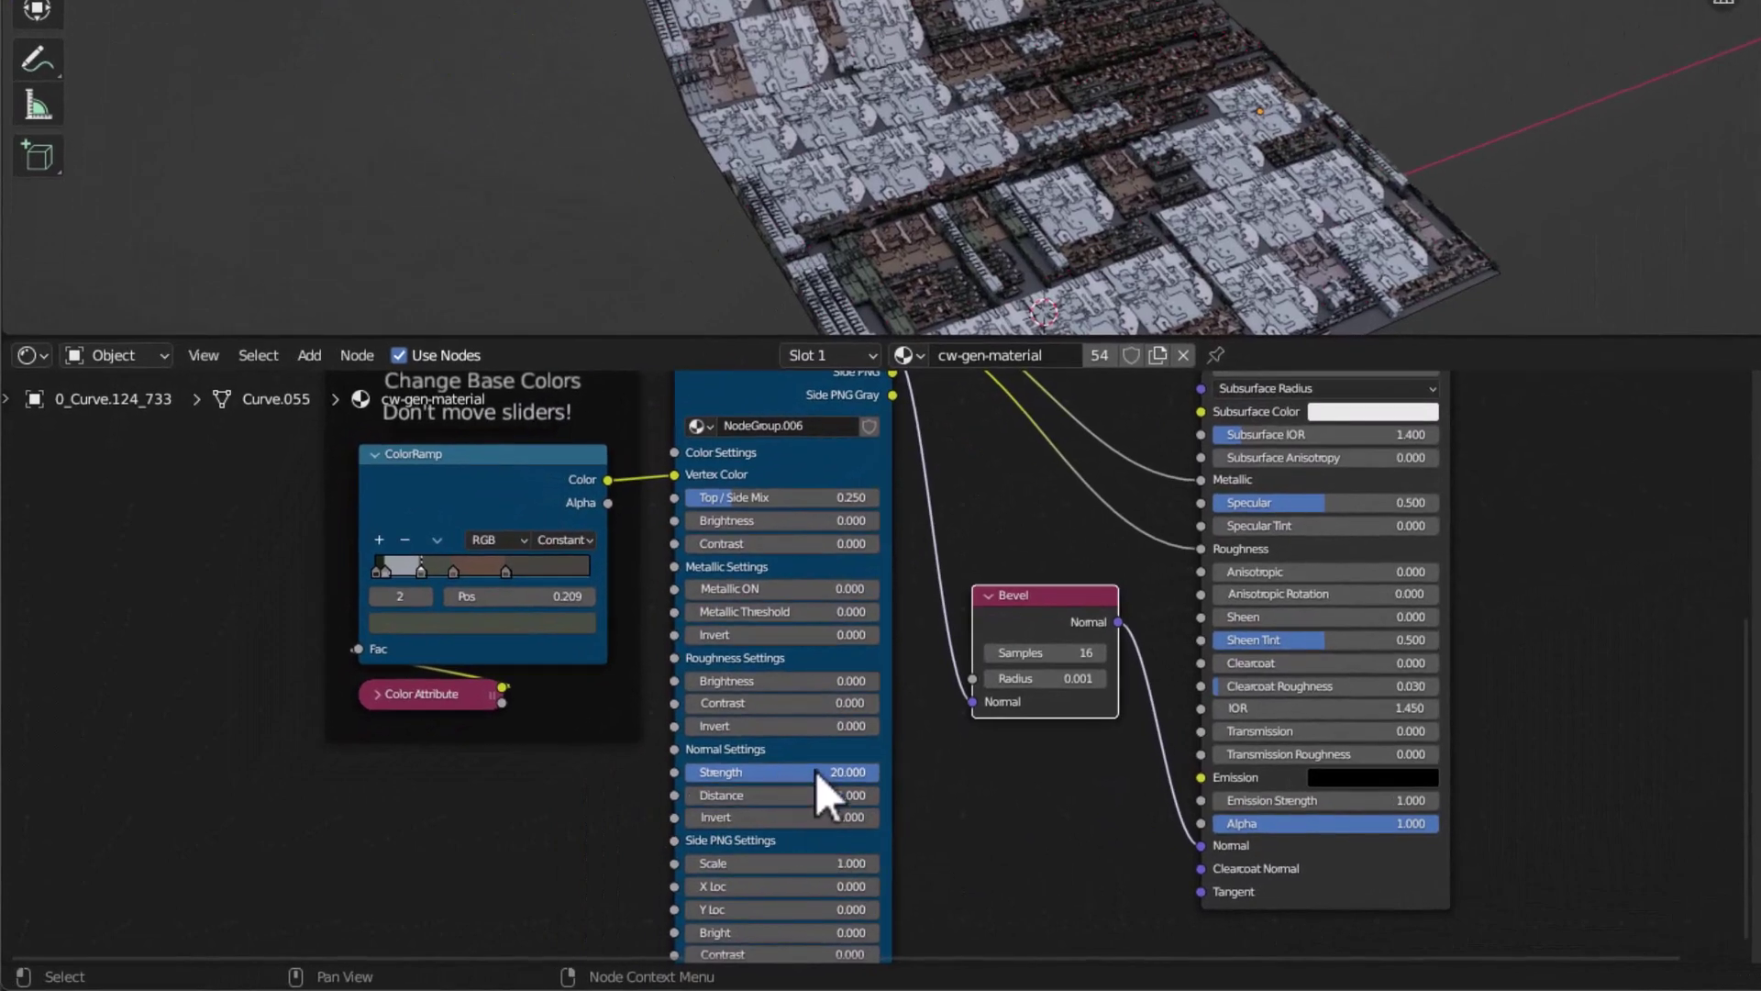
{"action": "left_click", "coordinate": [817, 766]}
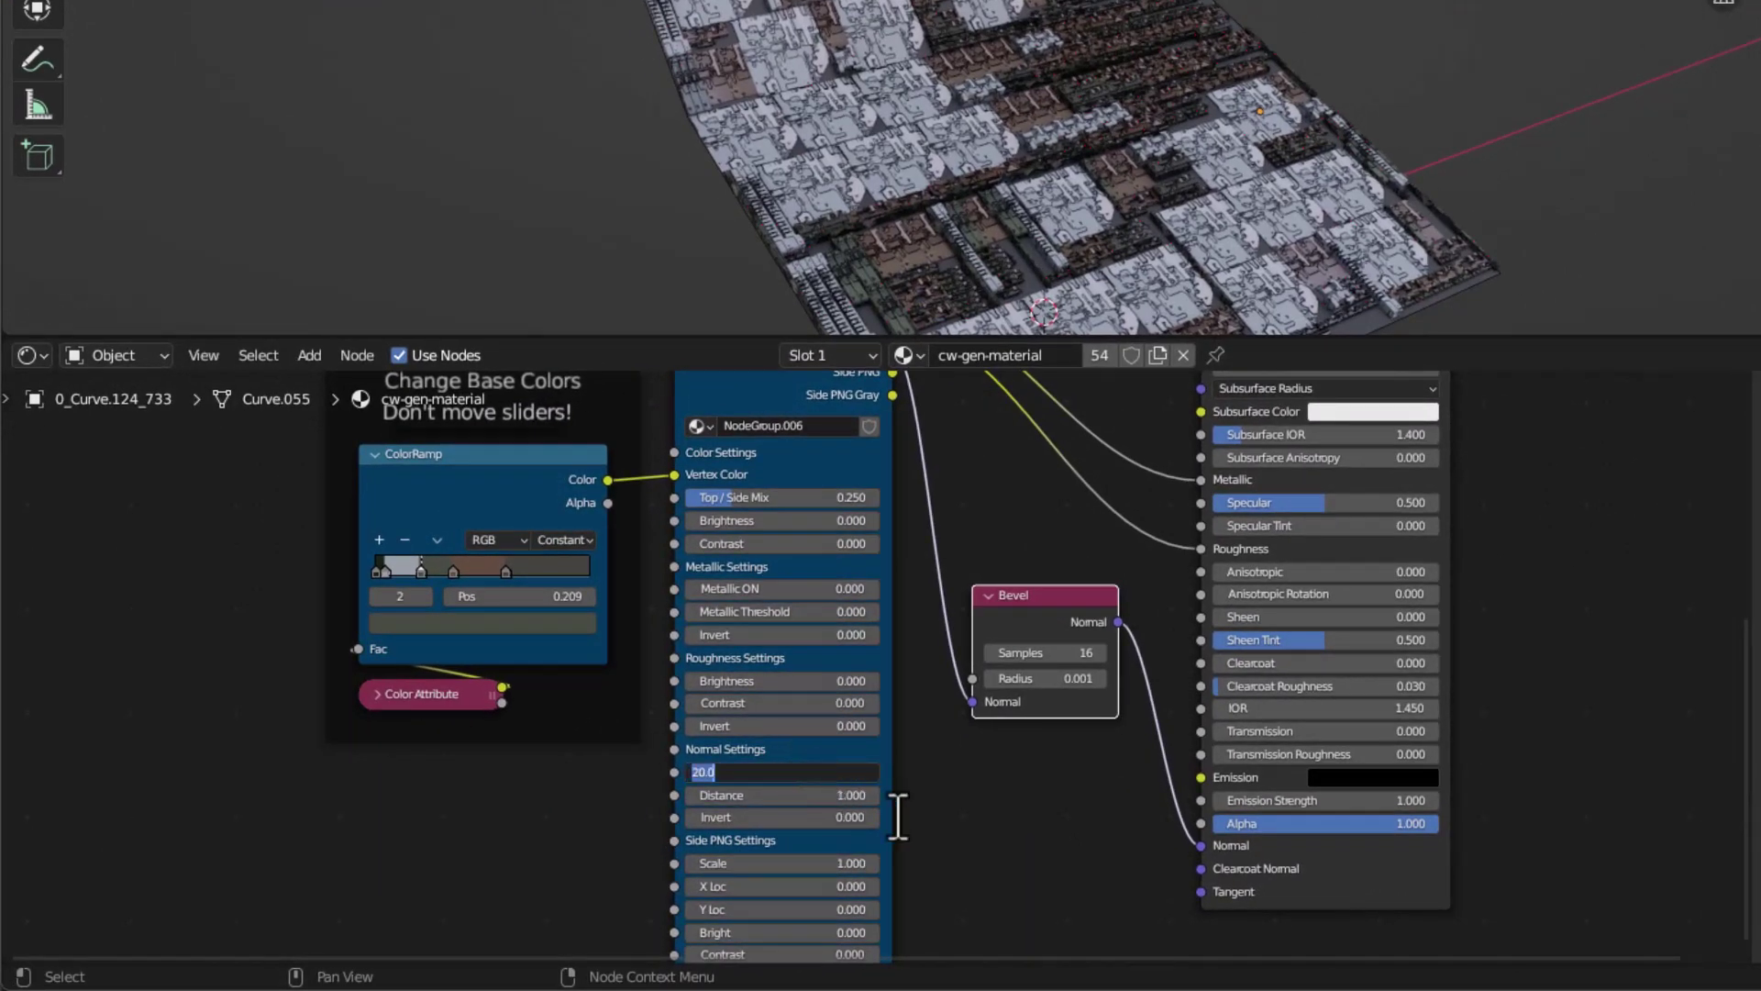
{"action": "key", "text": "Return"}
{"action": "middle_click_drag", "start_coordinate": [1101, 55], "coordinate": [1159, 94]}
{"action": "scroll", "coordinate": [1266, 238], "scroll_direction": "up", "scroll_amount": 4}
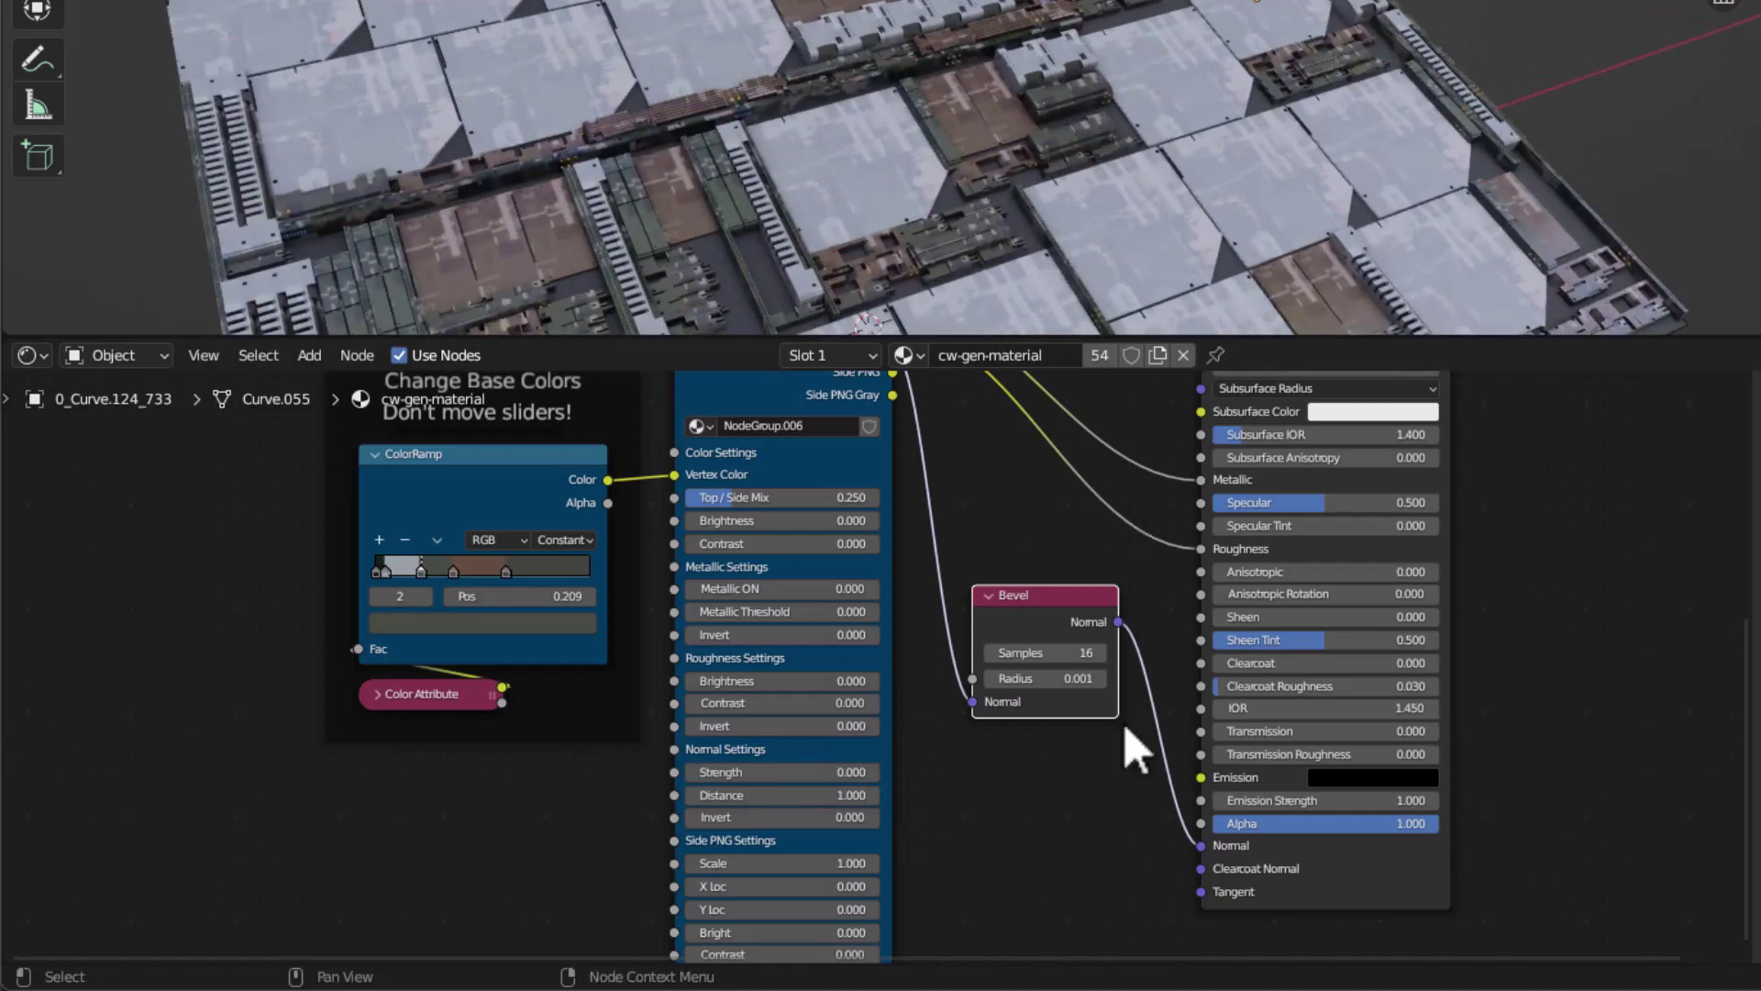
Set the Top / Side Mix on the cw_obj_material node to 0 so only the base colours remain.
{"action": "left_click", "coordinate": [730, 500]}
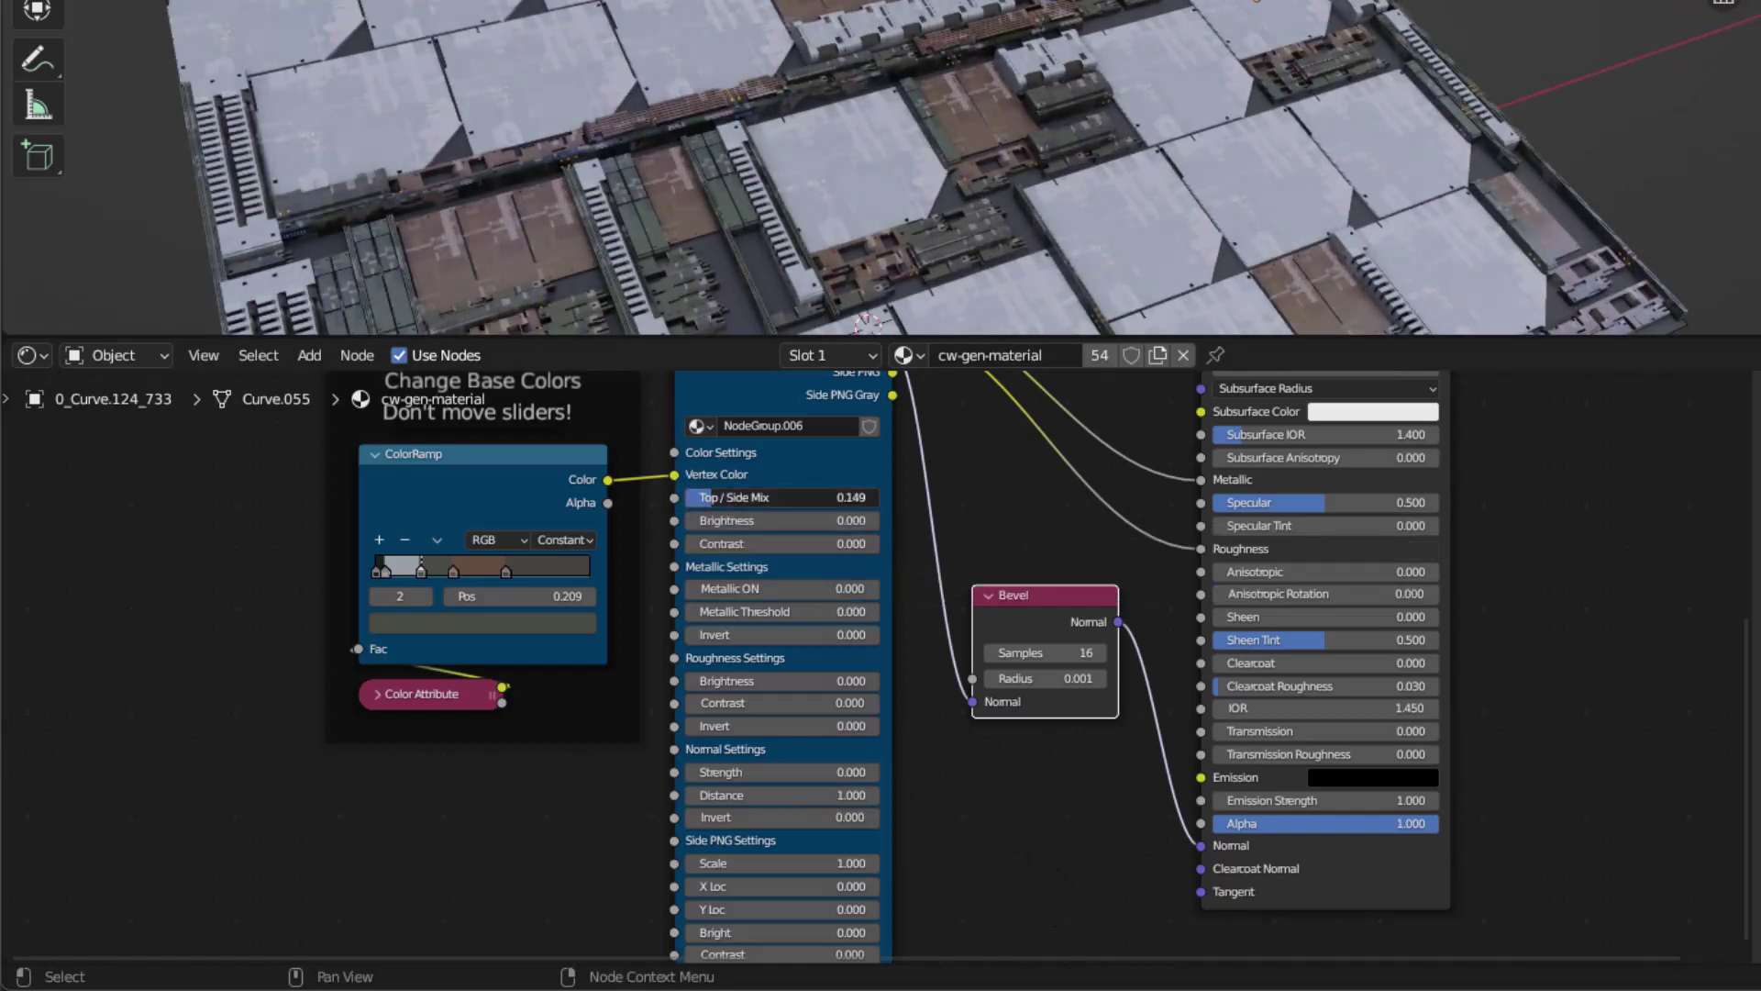
{"action": "type", "text": "0"}
{"action": "key", "text": "Return"}
{"action": "scroll", "coordinate": [1275, 51], "scroll_direction": "down", "scroll_amount": 4}
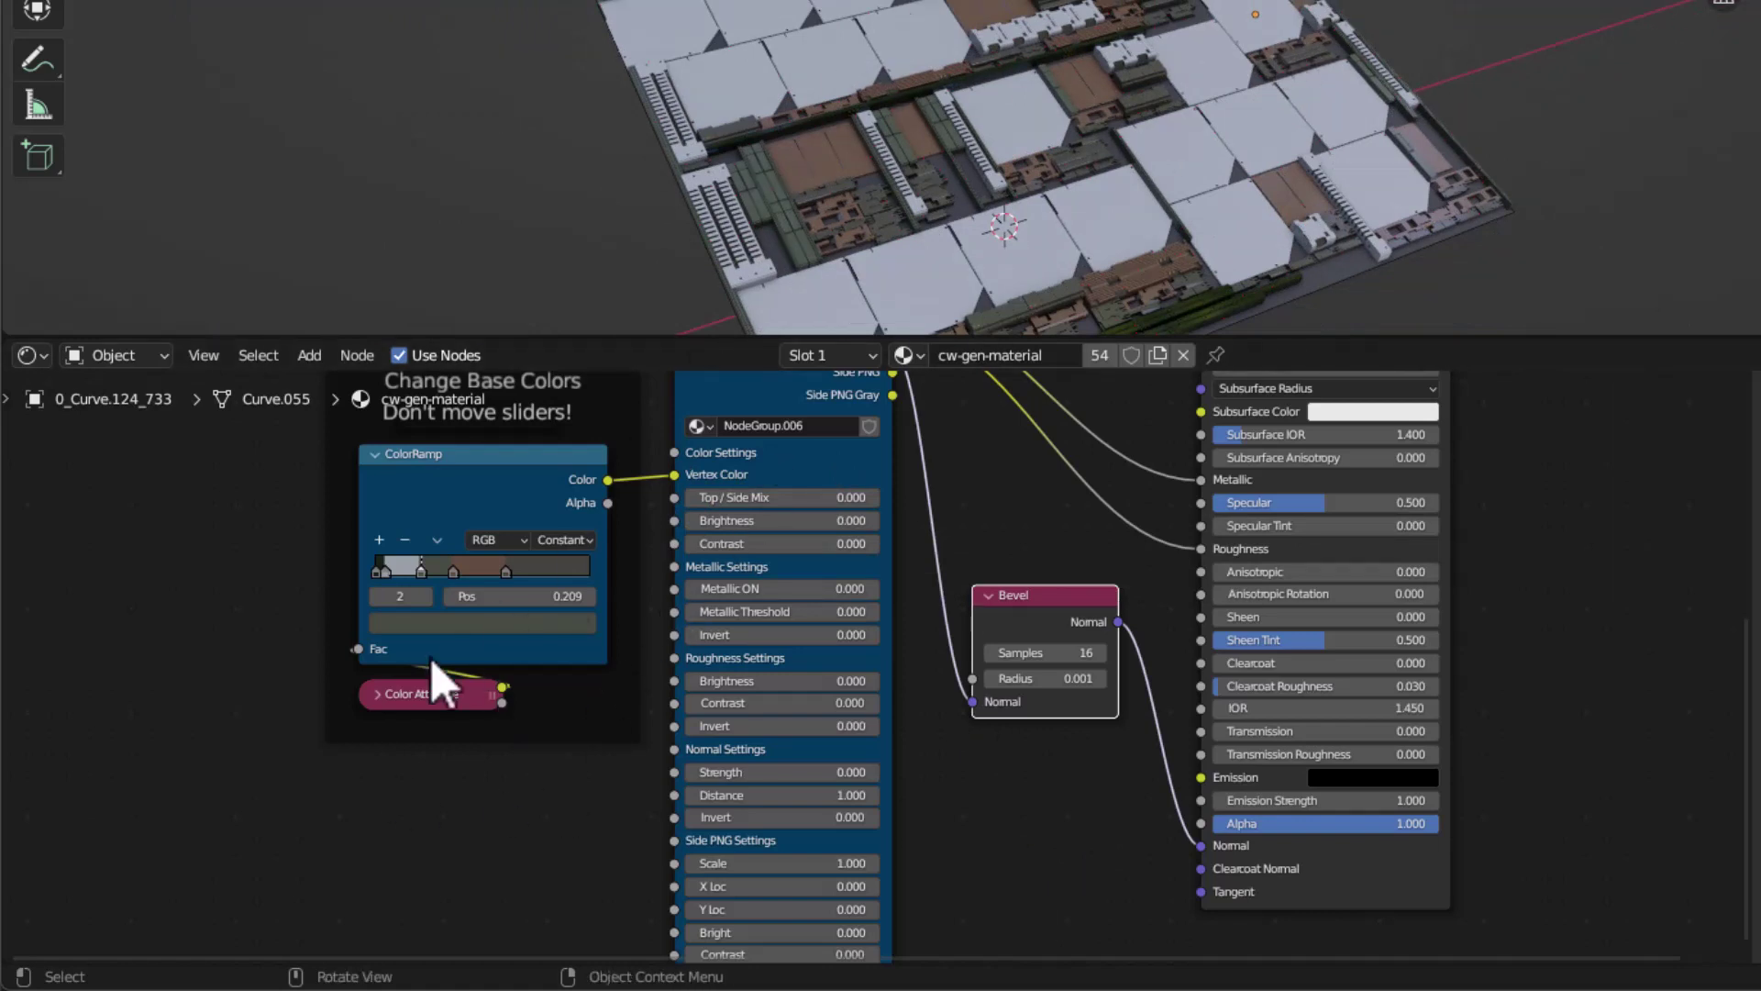
Darken the base ColorRamp's stop at position 0.043 to a colour value of about 0.030.
{"action": "left_click", "coordinate": [404, 624]}
{"action": "left_click", "coordinate": [548, 440]}
{"action": "left_click_drag", "start_coordinate": [549, 440], "coordinate": [549, 448]}
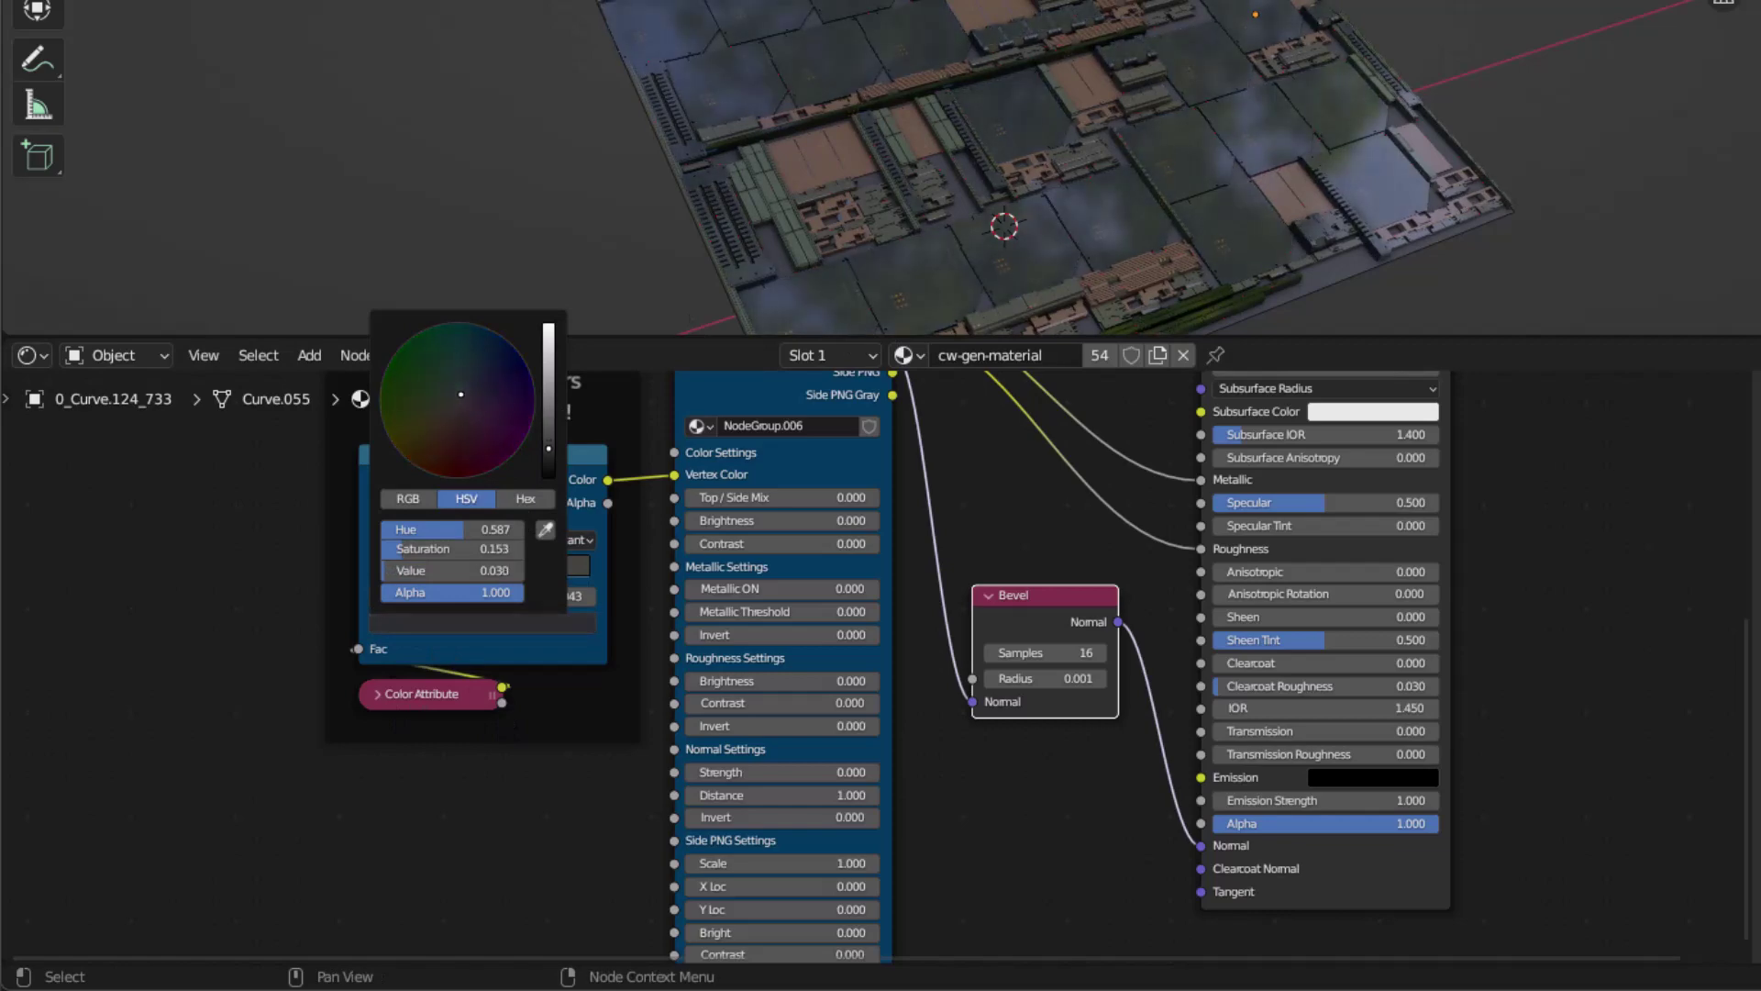
Examine the darkened panels from closer and farther away together with the surrounding shader nodes.
{"action": "mouse_move", "coordinate": [1262, 152]}
{"action": "middle_mouse_down"}
{"action": "mouse_move", "coordinate": [1209, 196]}
{"action": "mouse_move", "coordinate": [1264, 123]}
{"action": "middle_mouse_up"}
{"action": "scroll", "coordinate": [1016, 550], "scroll_direction": "down", "scroll_amount": 3}
{"action": "middle_click_drag", "start_coordinate": [1003, 531], "coordinate": [936, 657]}
{"action": "scroll", "coordinate": [1014, 257], "scroll_direction": "up", "scroll_amount": 3}
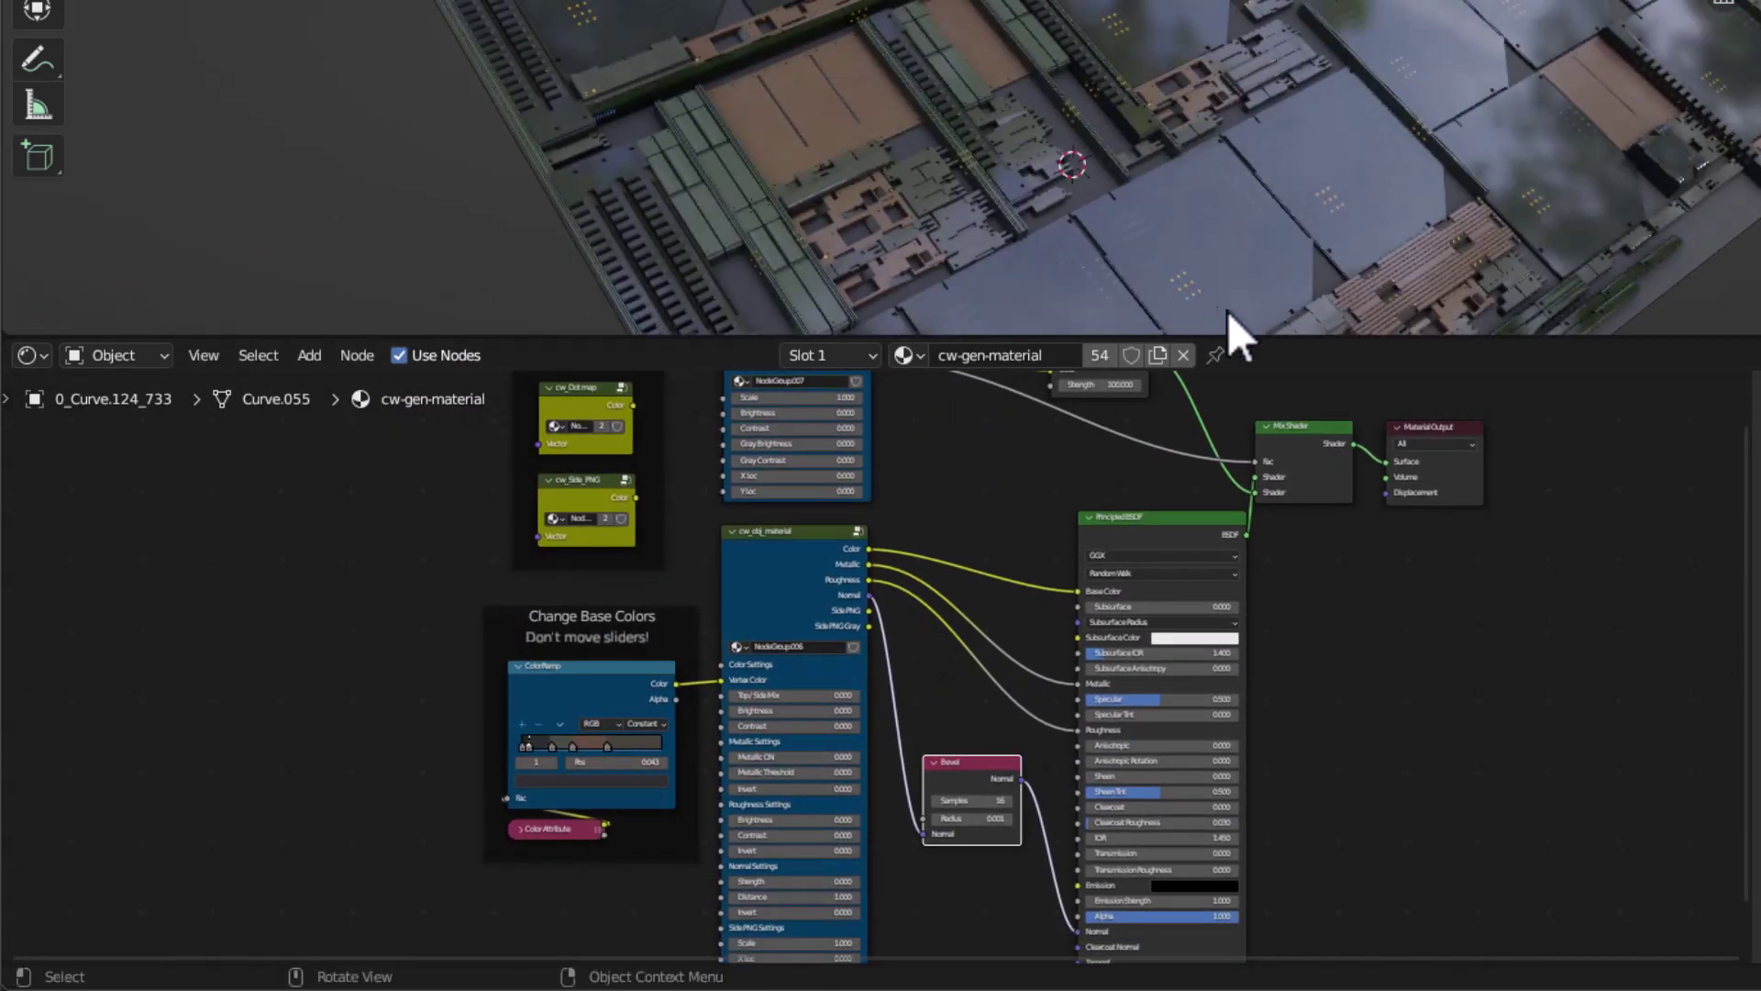
{"action": "scroll", "coordinate": [1195, 70], "scroll_direction": "down", "scroll_amount": 2}
{"action": "scroll", "coordinate": [1317, 126], "scroll_direction": "down", "scroll_amount": 2}
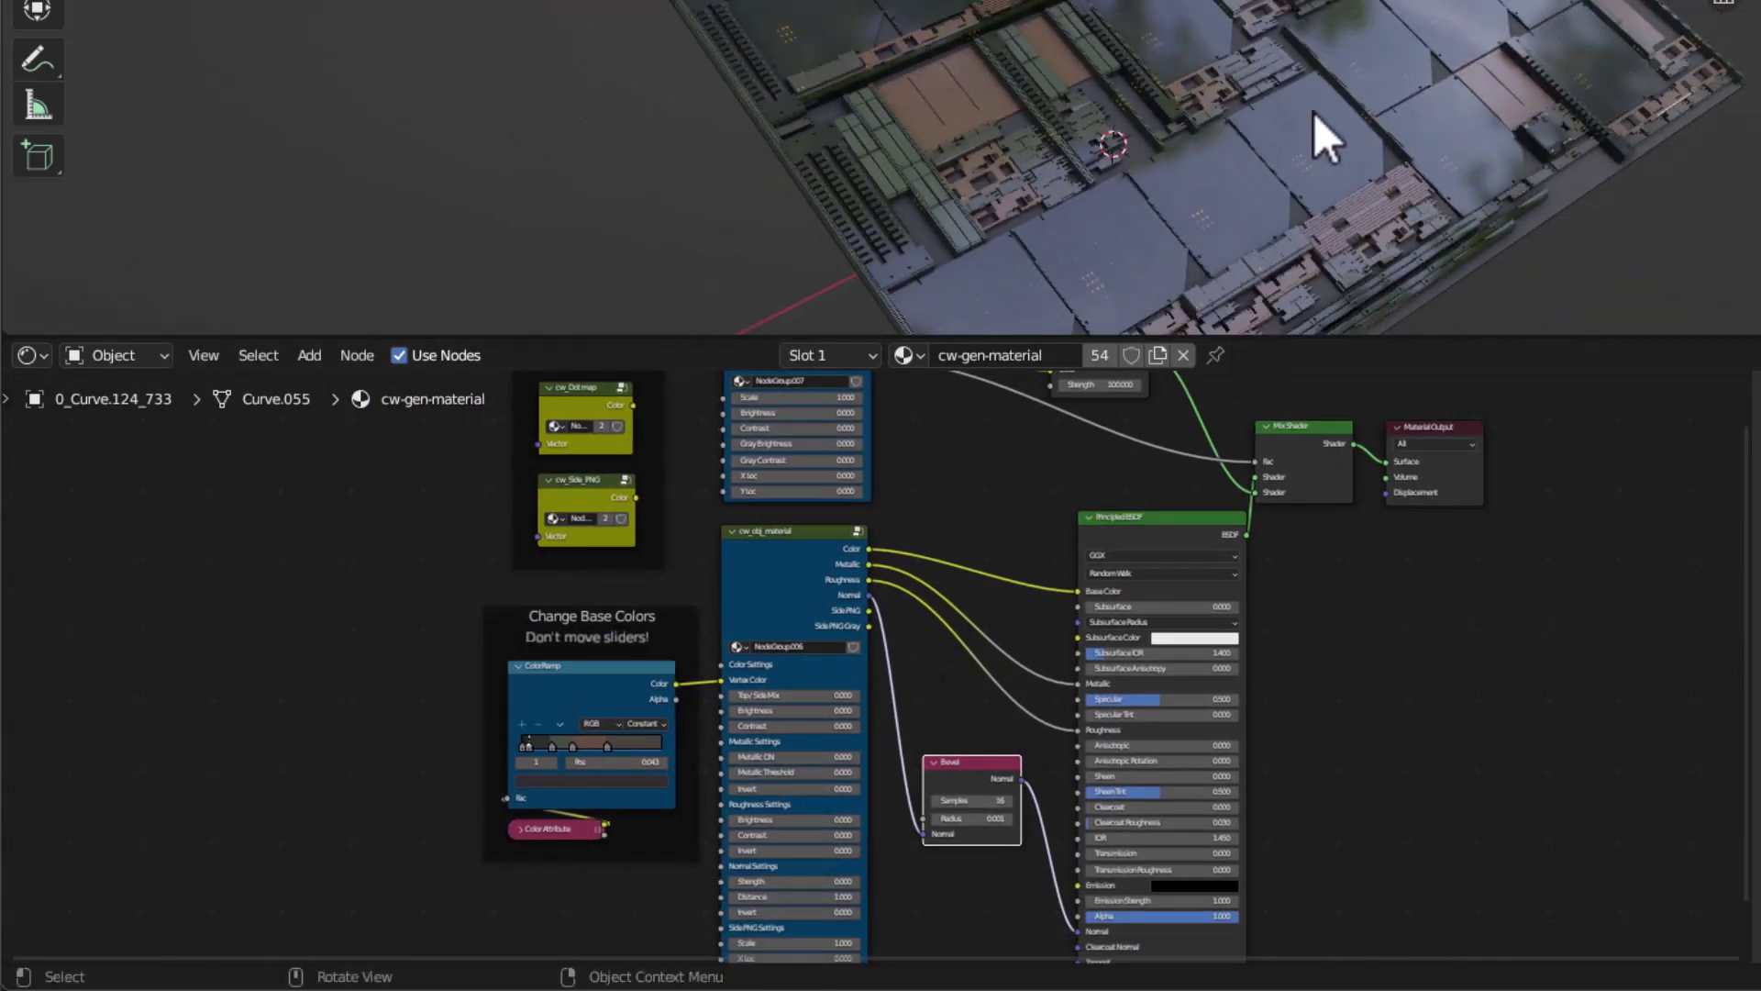
{"action": "scroll", "coordinate": [1153, 75], "scroll_direction": "down", "scroll_amount": 4}
{"action": "scroll", "coordinate": [1153, 74], "scroll_direction": "up", "scroll_amount": 2}
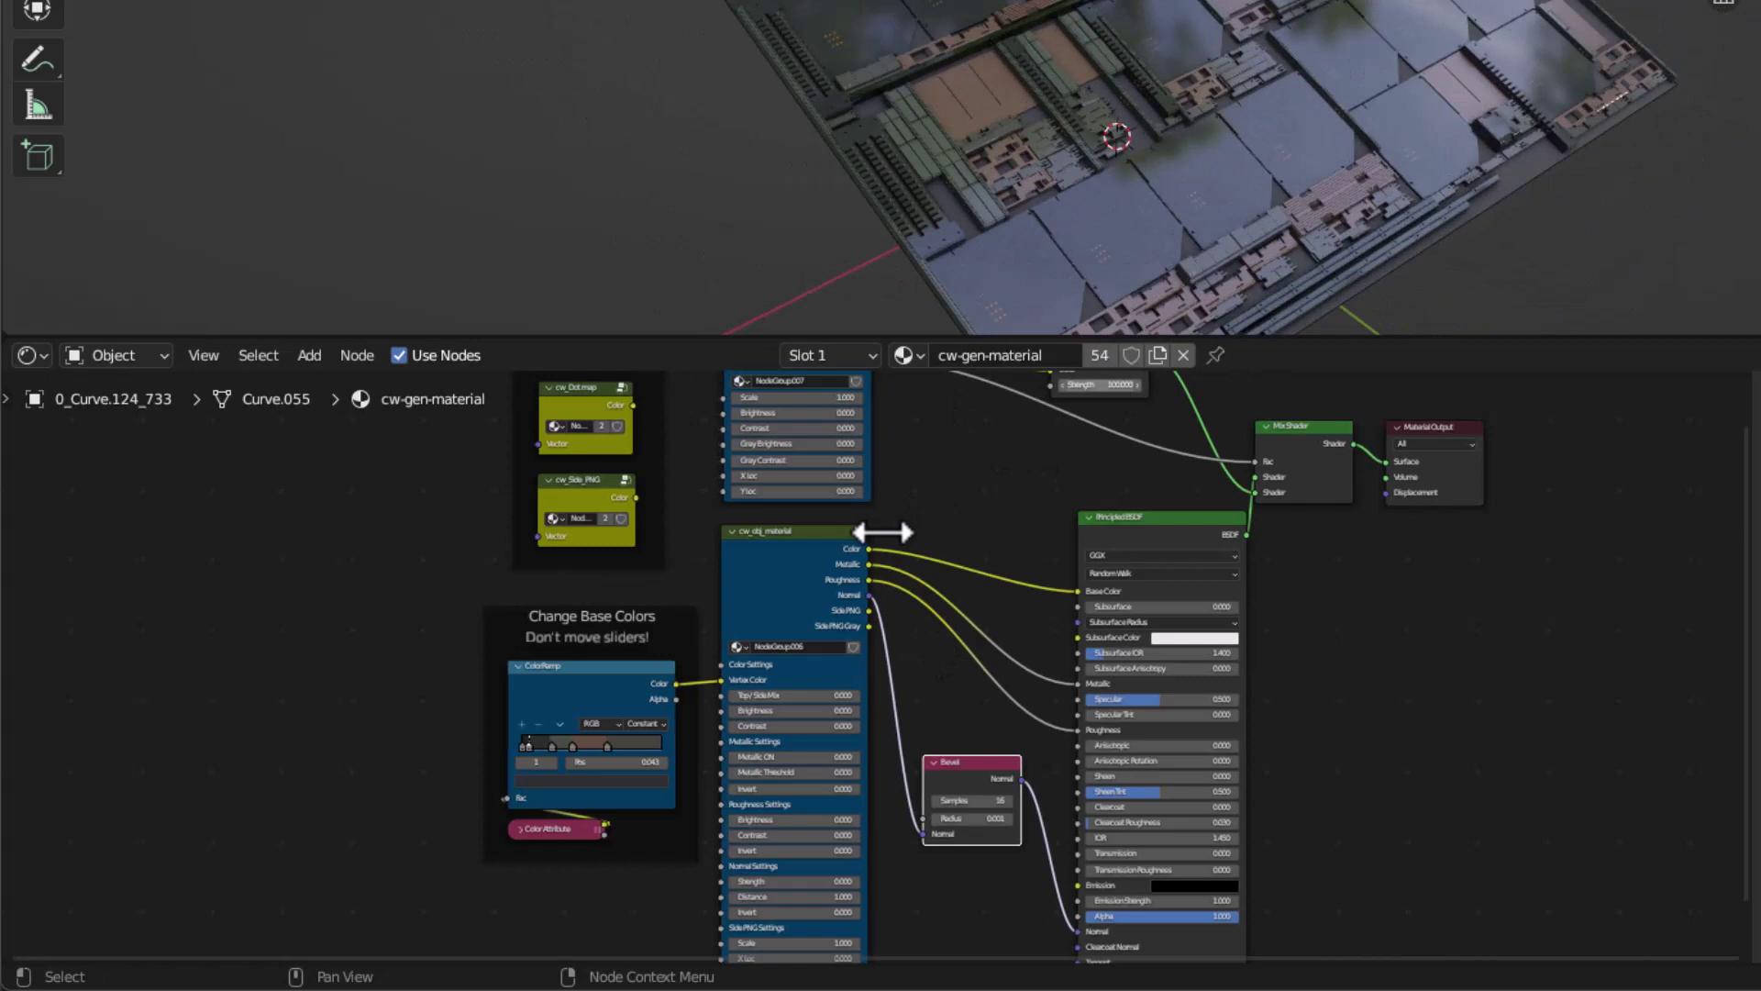
Preview the Color output of the cw_obj_material node on the packed panels.
{"action": "middle_click_drag", "start_coordinate": [998, 465], "coordinate": [1015, 474]}
{"action": "scroll", "coordinate": [789, 546], "scroll_direction": "up", "scroll_amount": 4}
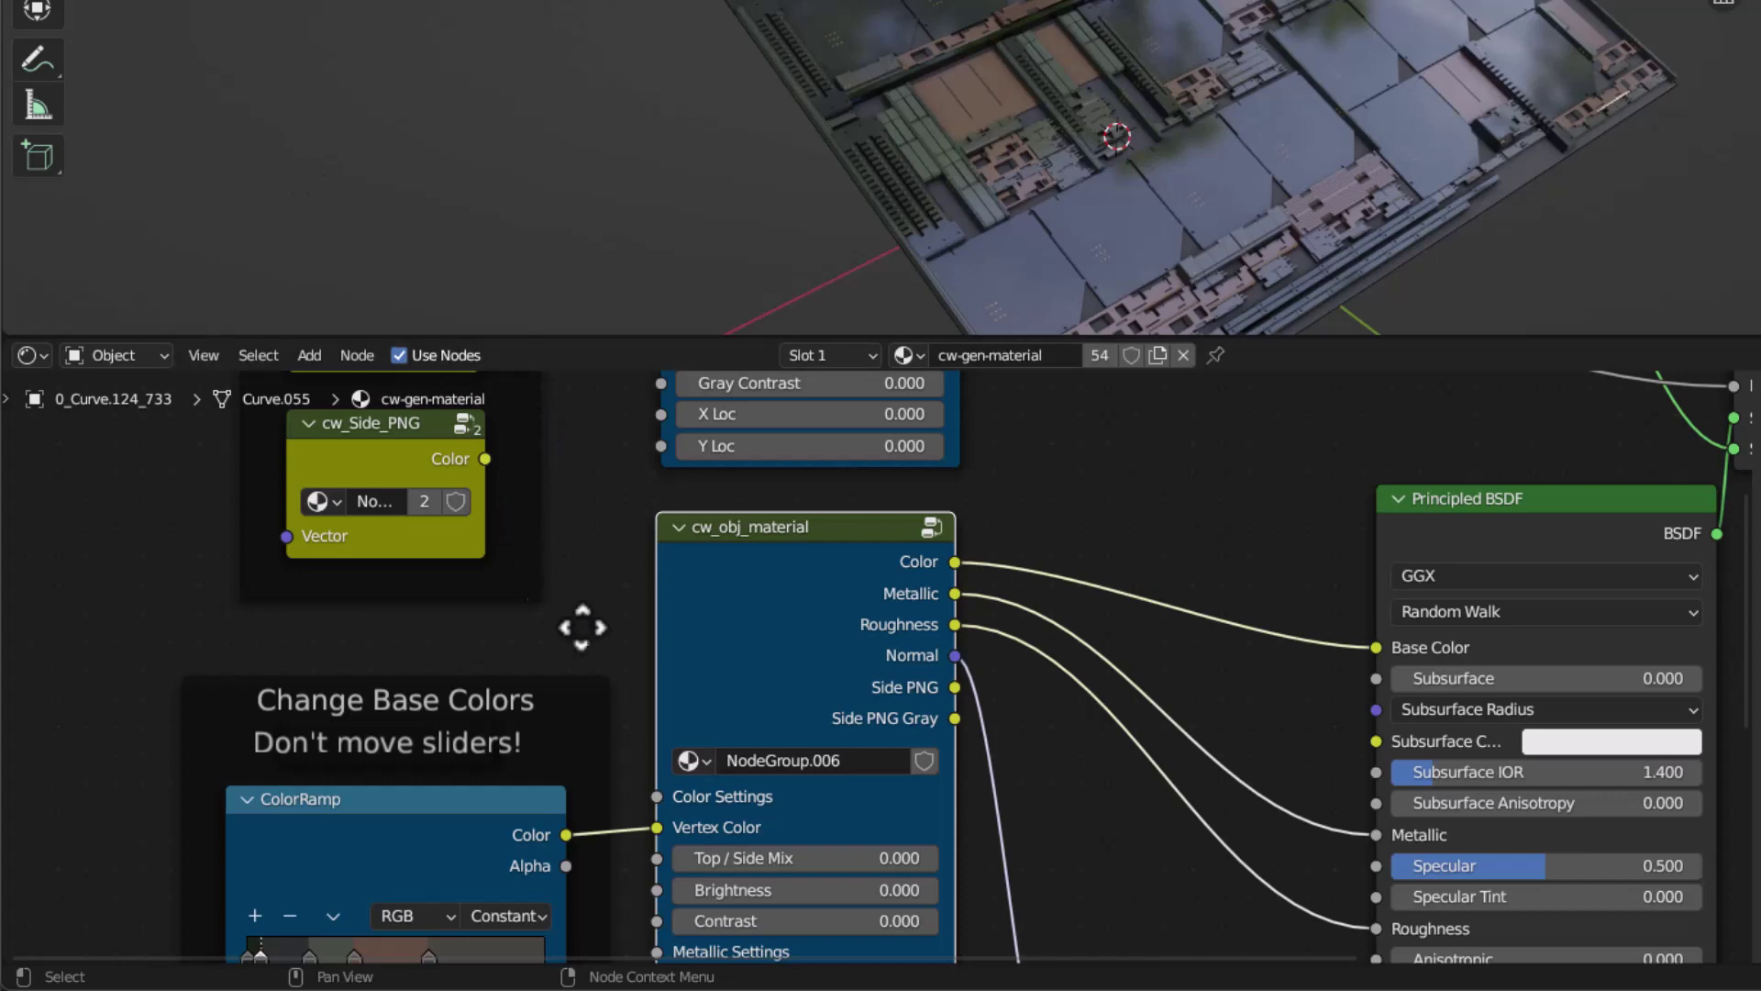
{"action": "left_click_drag", "start_coordinate": [783, 525], "coordinate": [776, 514]}
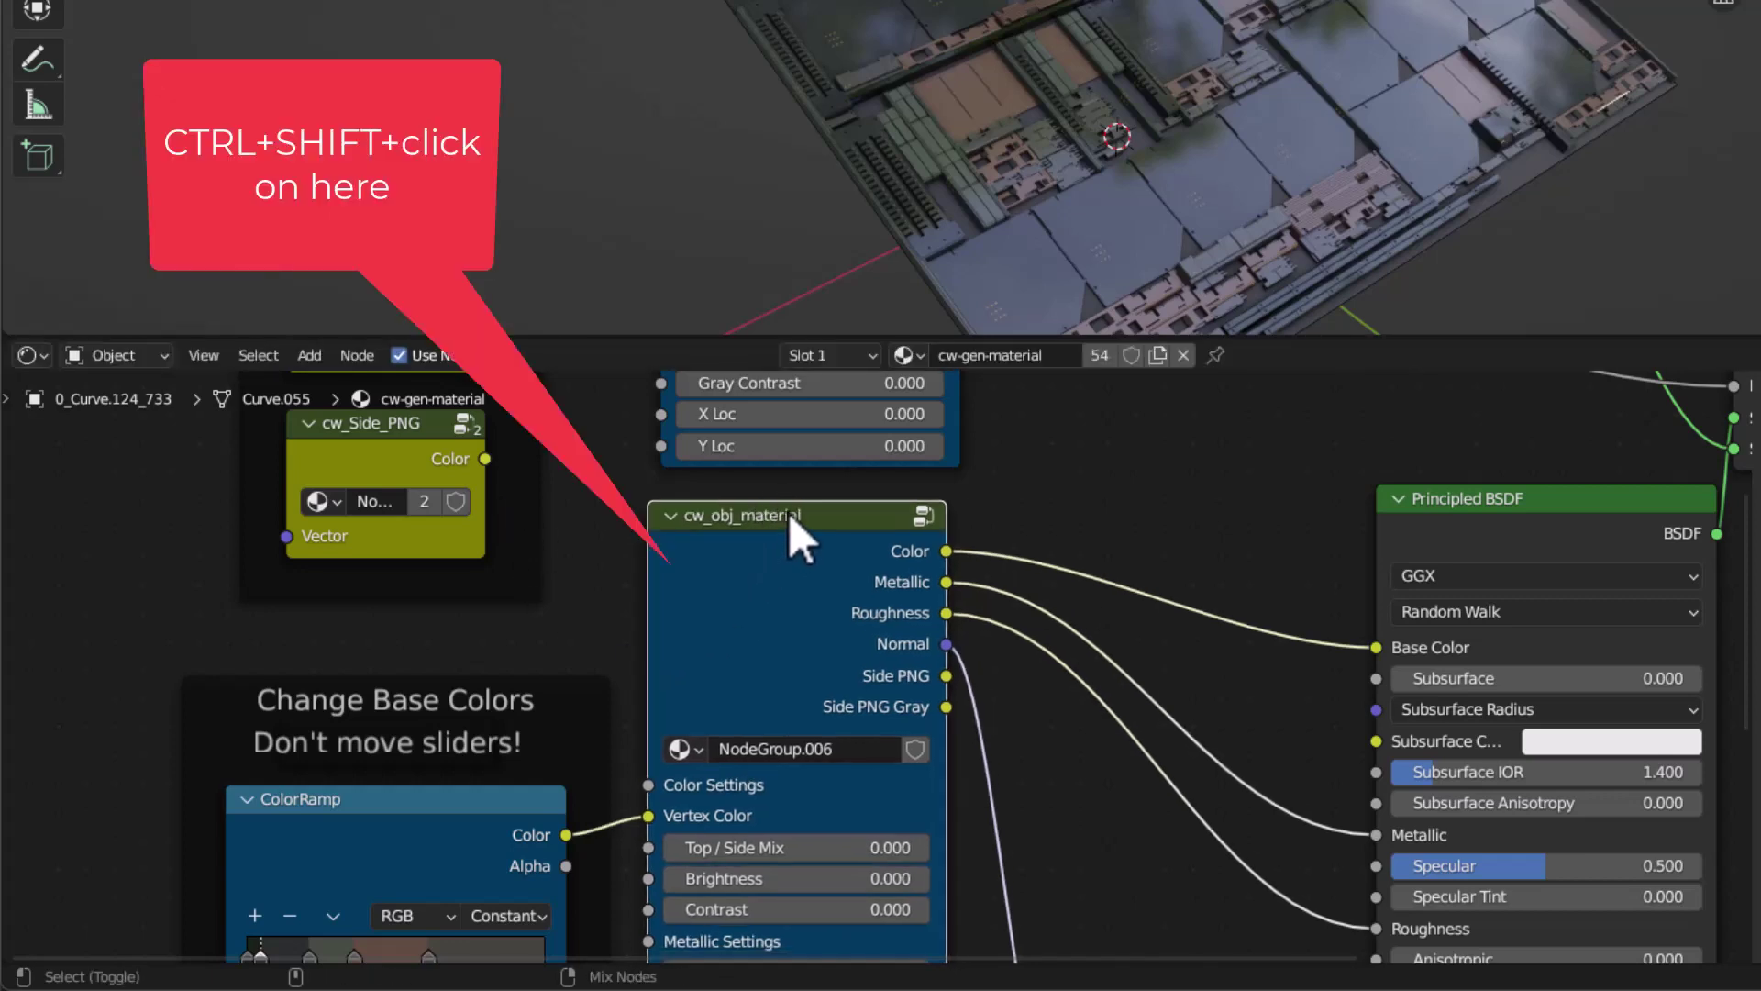
{"action": "left_click", "coordinate": [791, 516], "text": "ctrl+shift"}
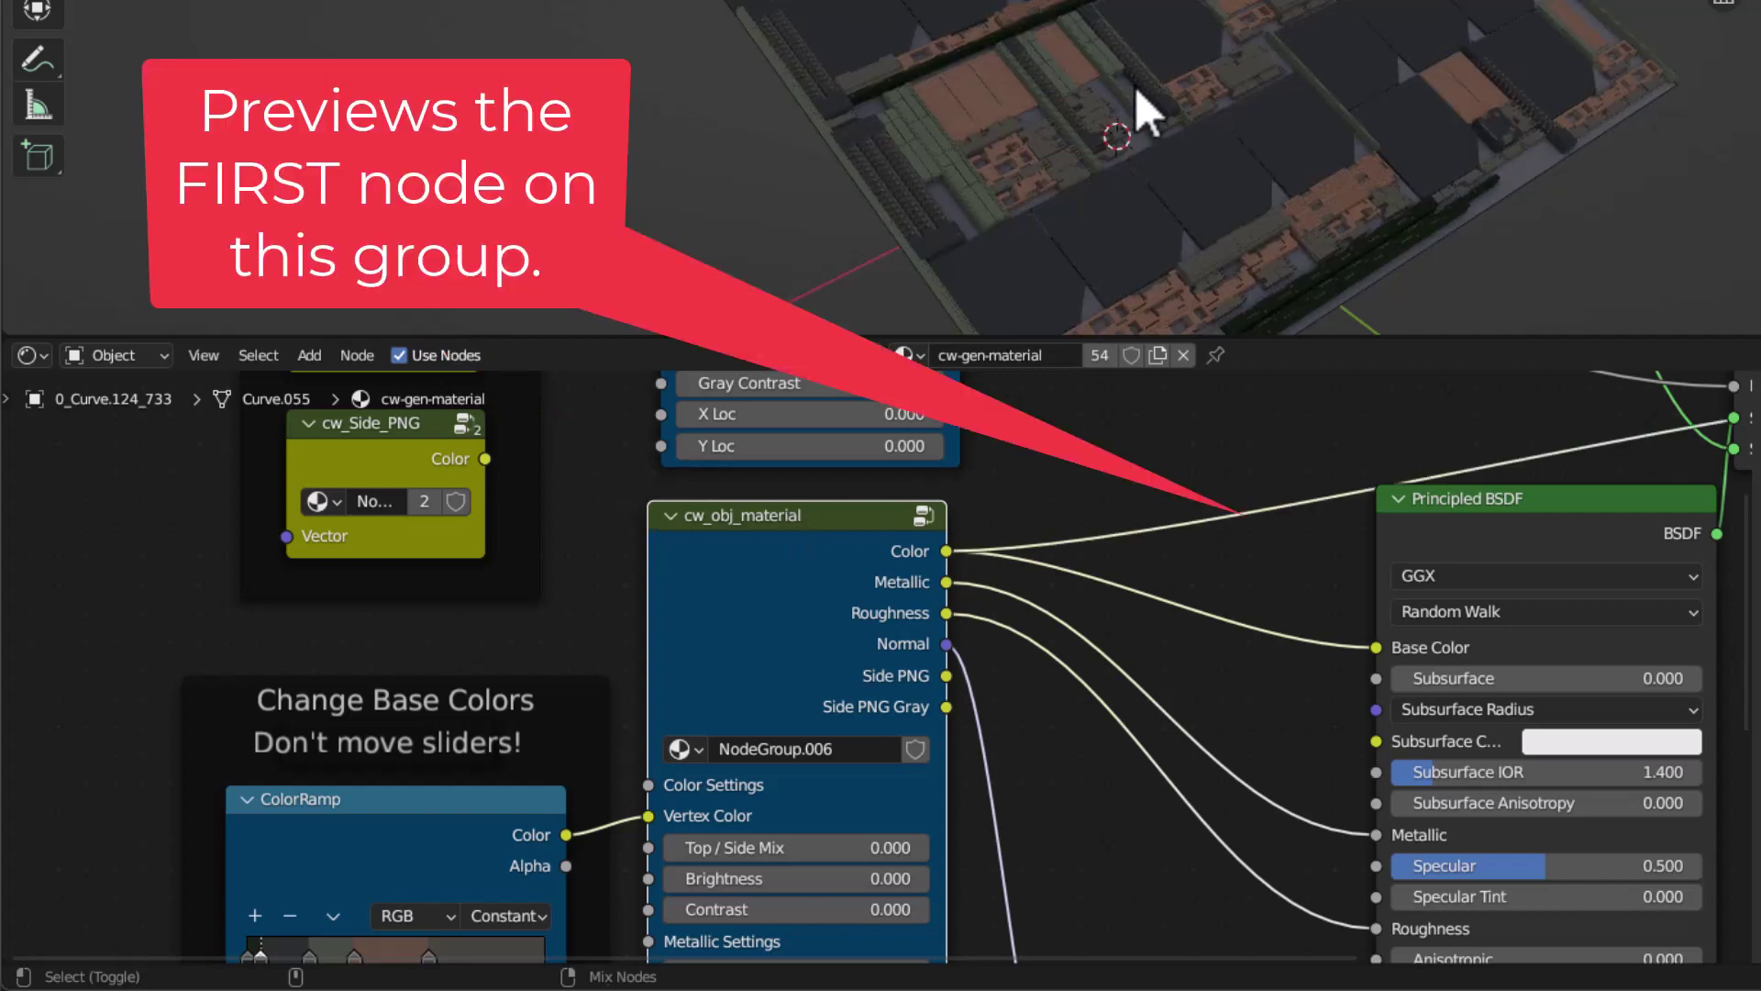
{"action": "middle_click_drag", "start_coordinate": [1293, 109], "coordinate": [1242, 39]}
Preview the Metallic output of the cw_obj_material node and set Metallic ON to 1.
{"action": "left_click", "coordinate": [826, 515], "text": "ctrl+shift"}
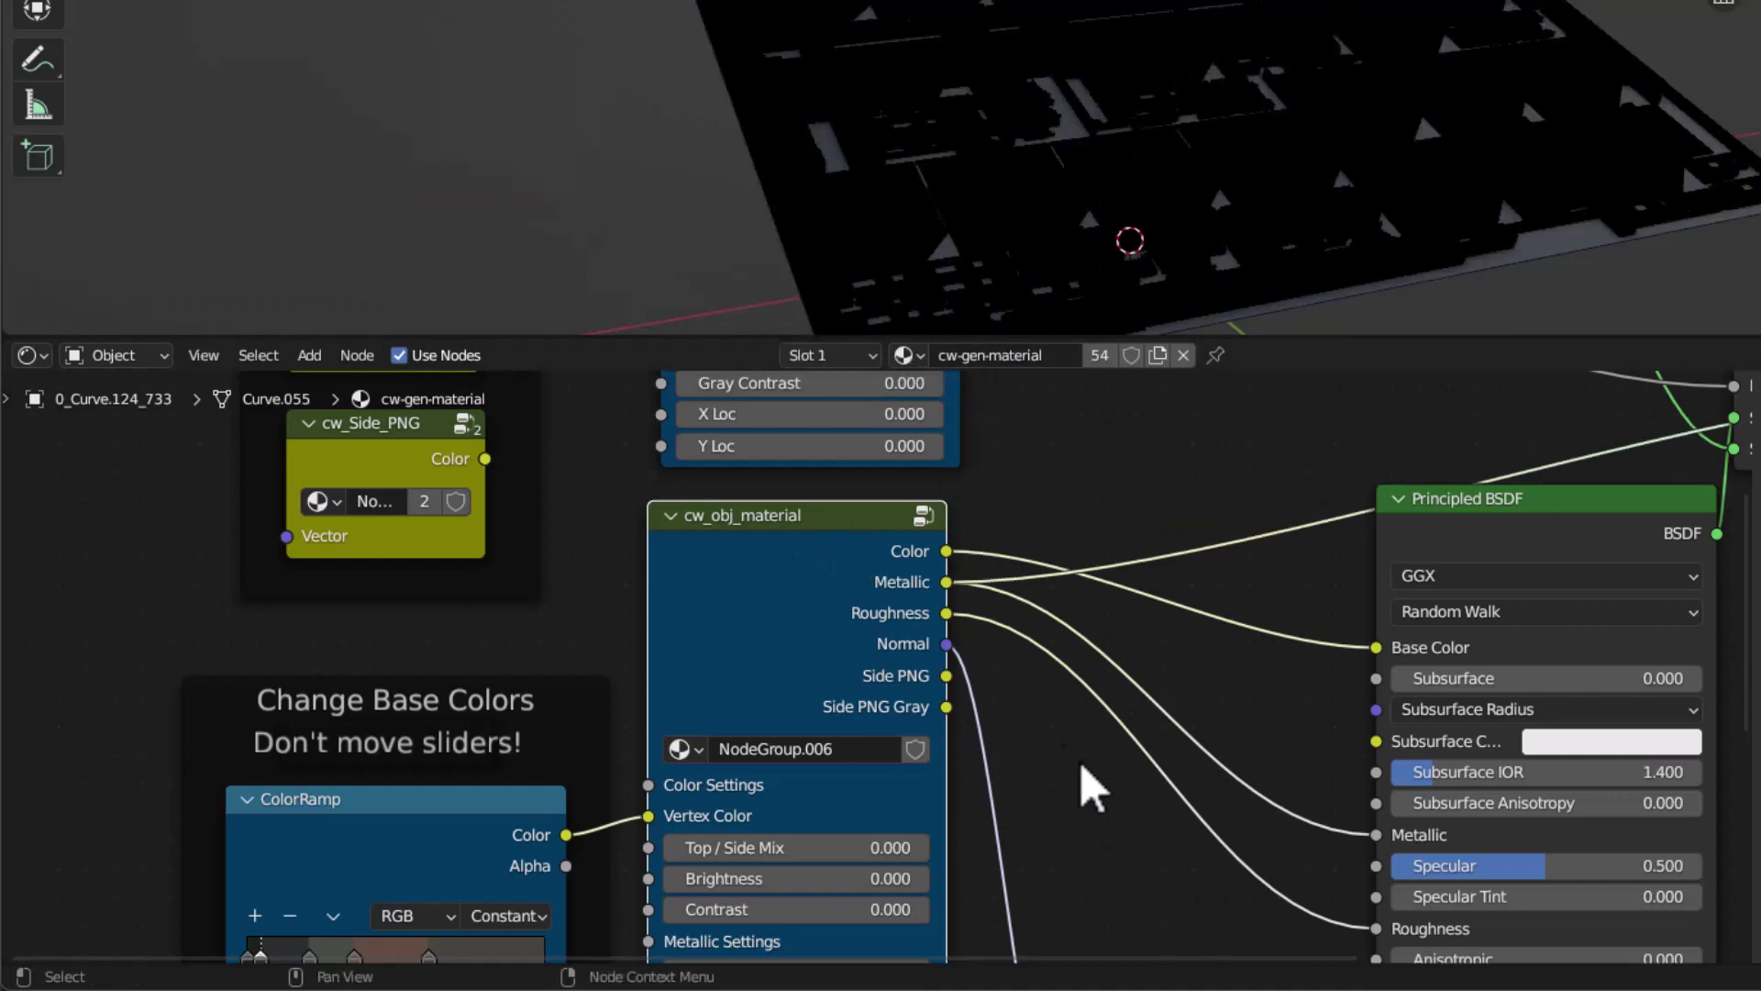
{"action": "scroll", "coordinate": [1171, 676], "scroll_direction": "down", "scroll_amount": 3}
{"action": "middle_click_drag", "start_coordinate": [1113, 837], "coordinate": [1054, 629]}
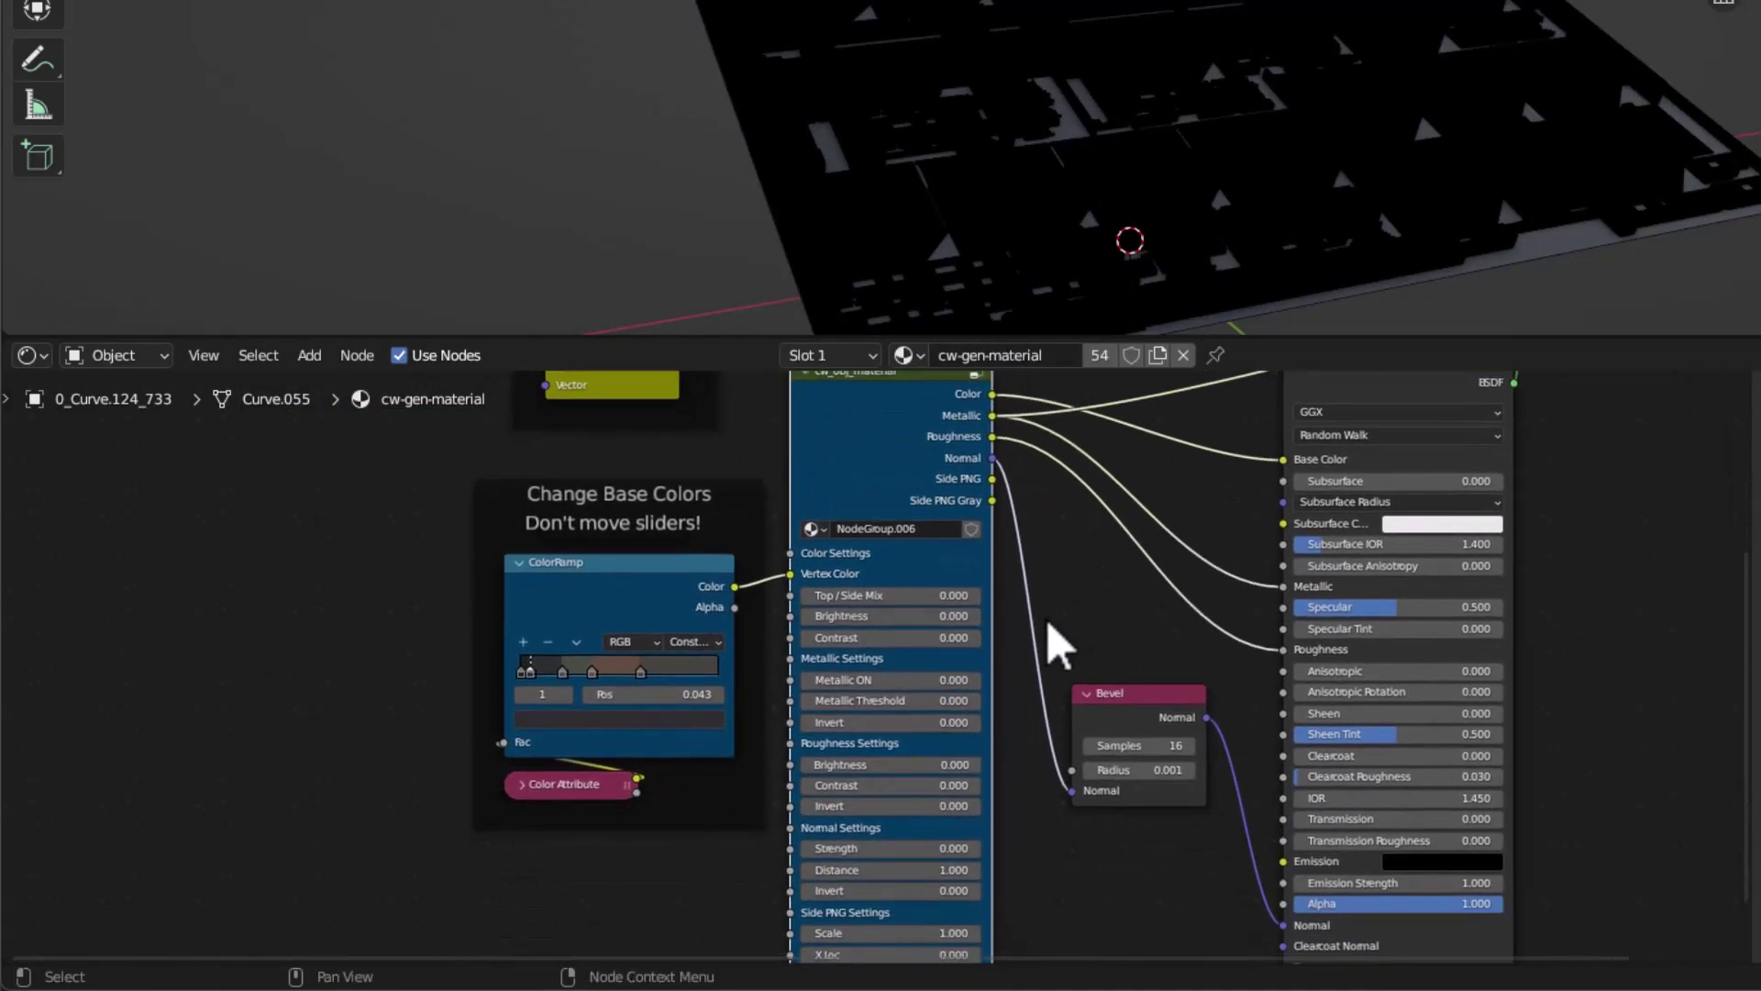
{"action": "scroll", "coordinate": [1054, 630], "scroll_direction": "up", "scroll_amount": 2}
{"action": "middle_click_drag", "start_coordinate": [1057, 725], "coordinate": [1054, 601]}
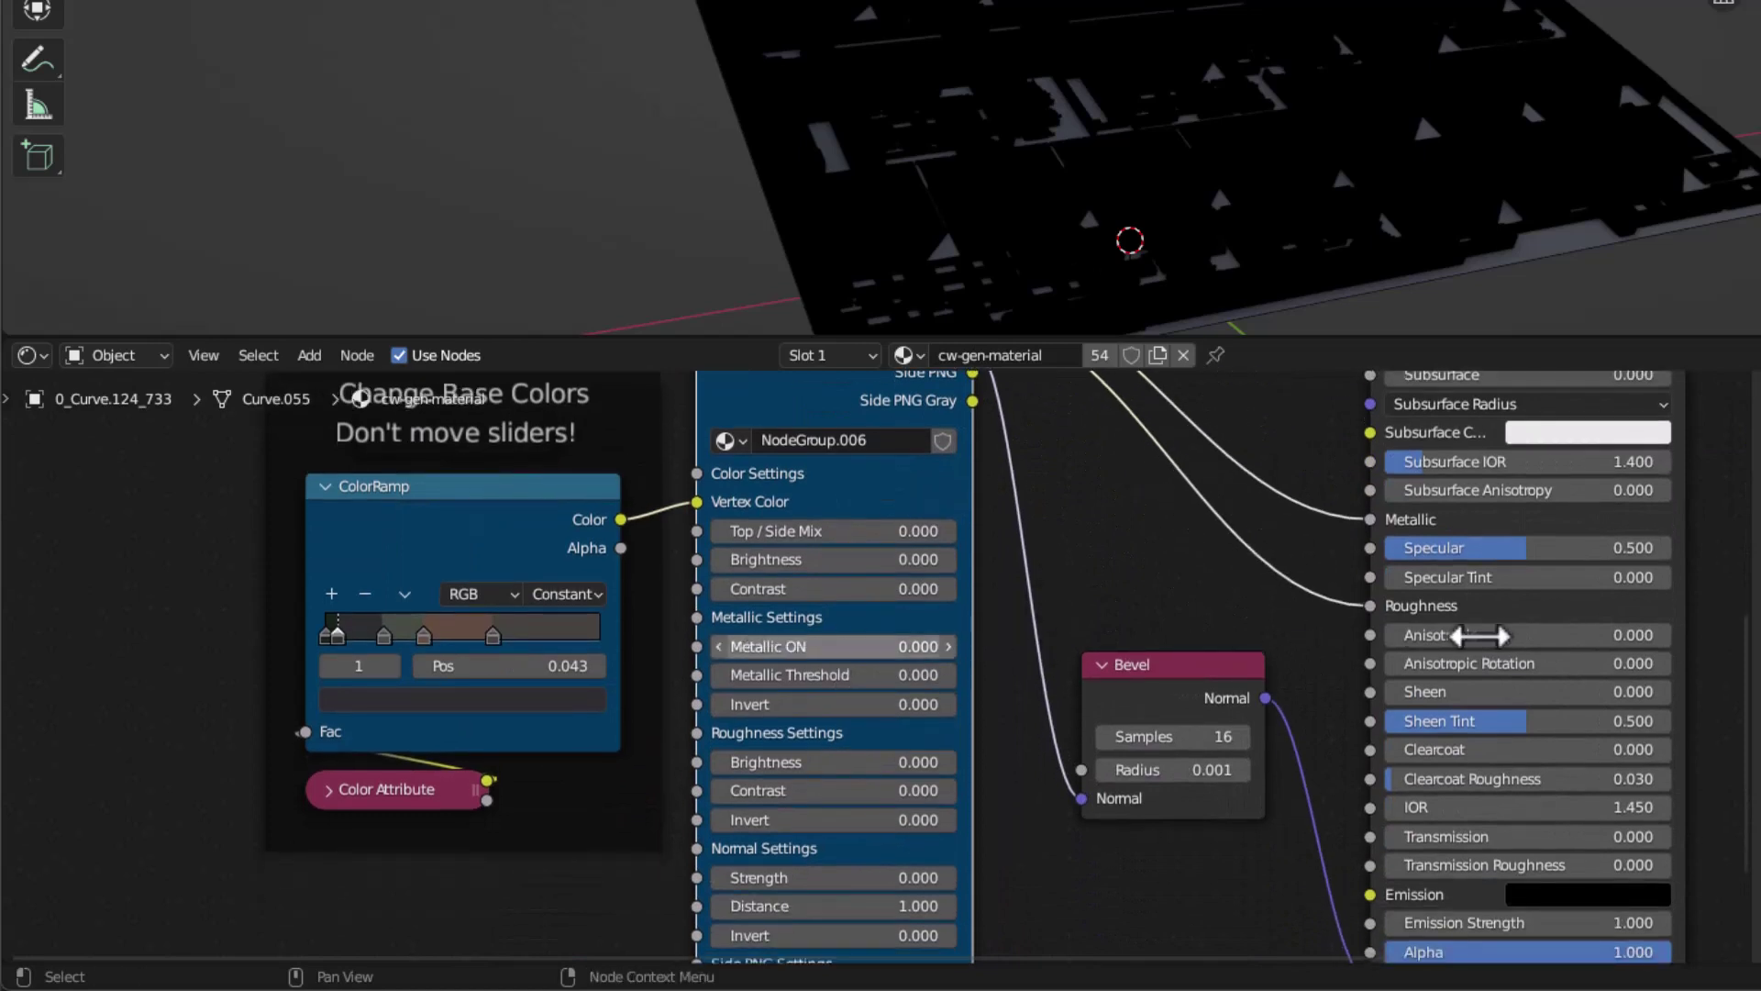
{"action": "left_click_drag", "start_coordinate": [773, 646], "coordinate": [773, 645]}
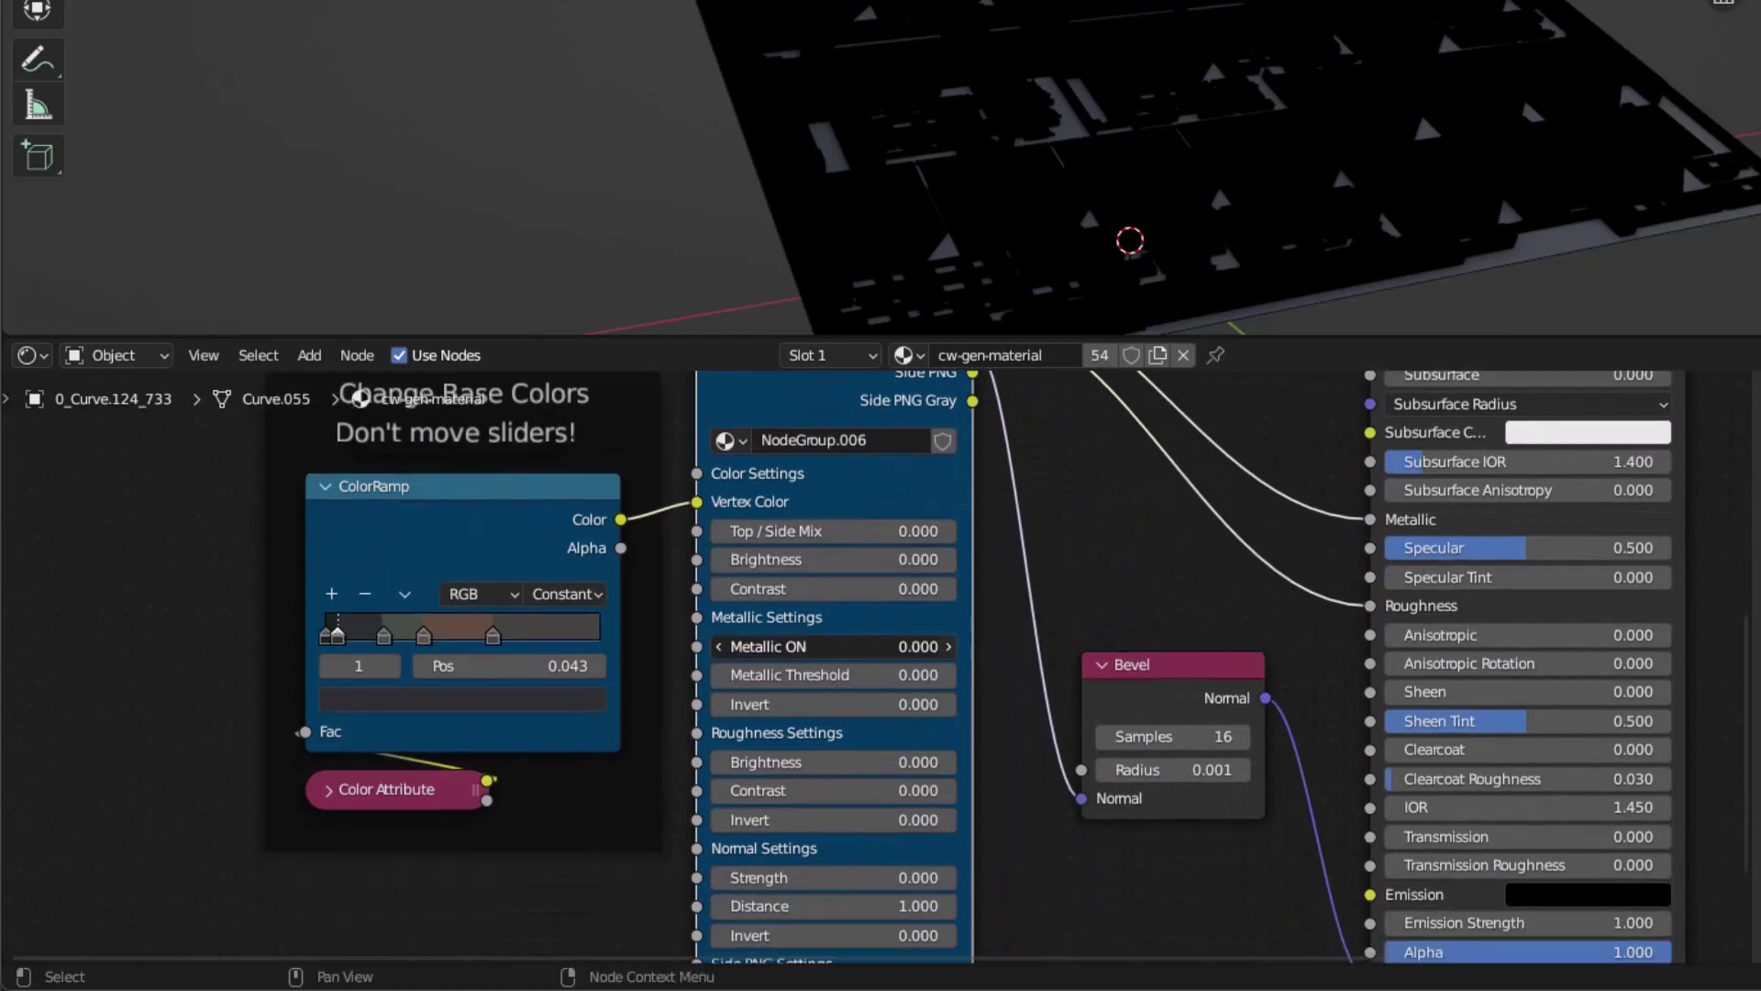
{"action": "left_click", "coordinate": [878, 649]}
{"action": "type", "text": "1"}
{"action": "key", "text": "Return"}
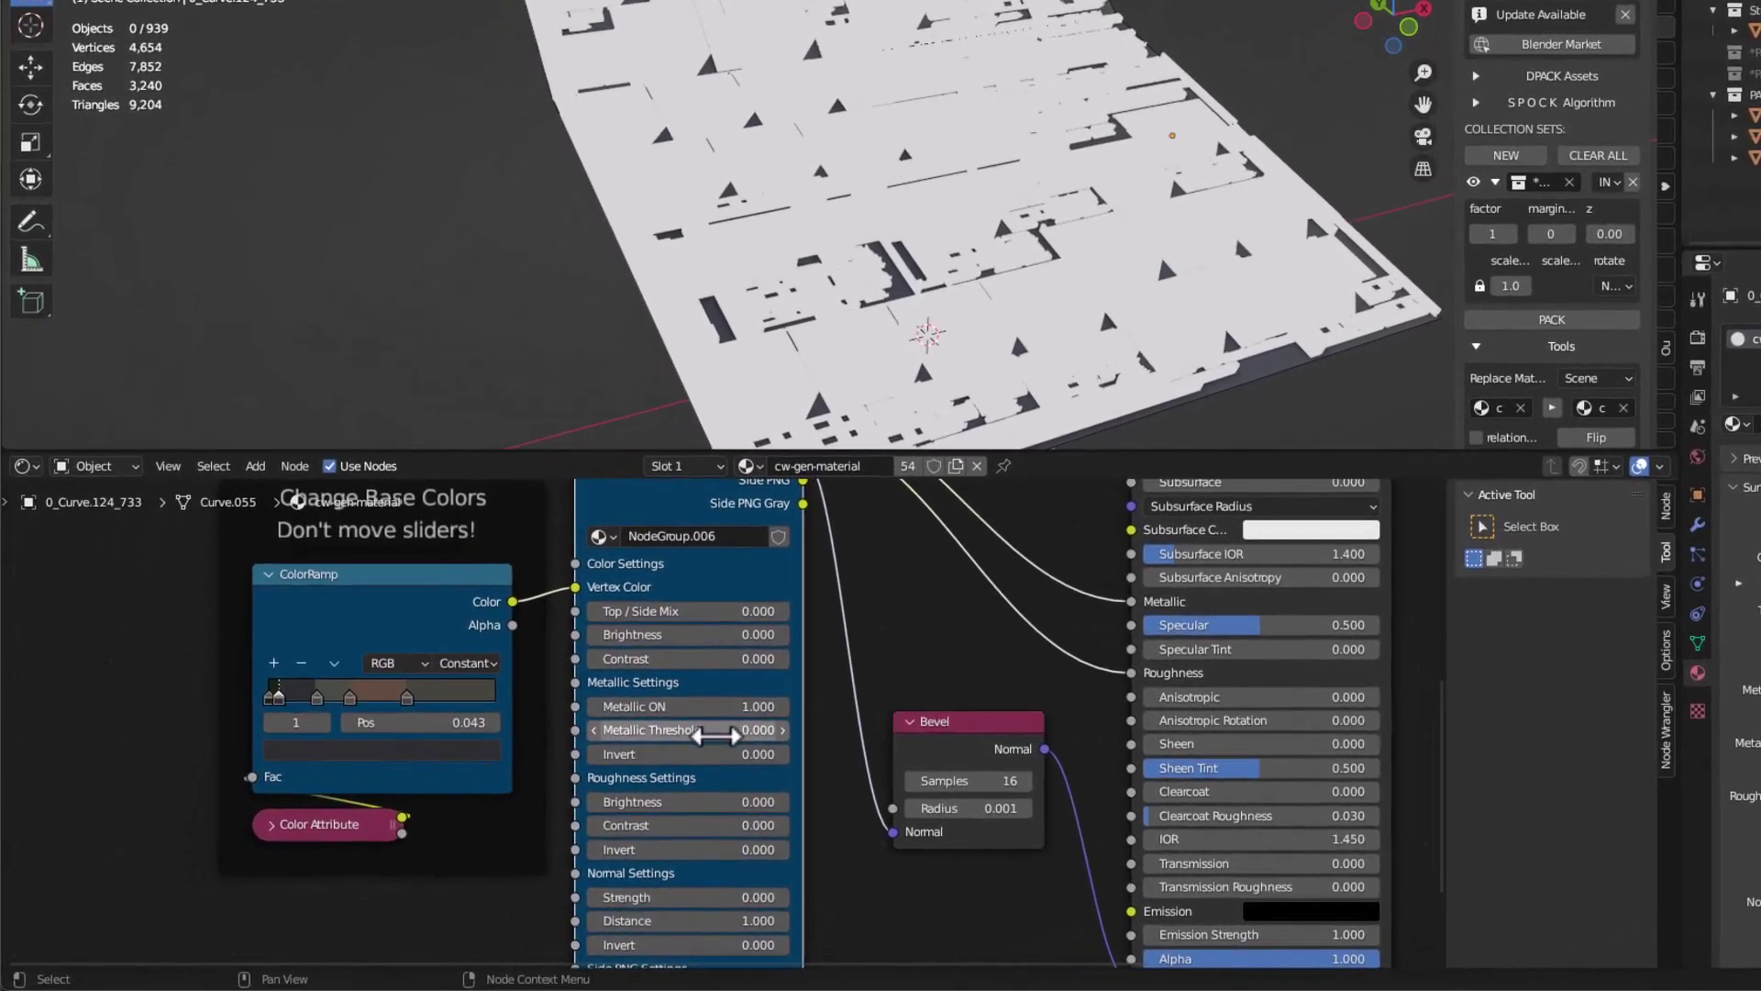
Set the Metallic Threshold to 0.450 and try the metallic Invert at 1 before returning it to 0.
{"action": "left_click_drag", "start_coordinate": [631, 762], "coordinate": [703, 719]}
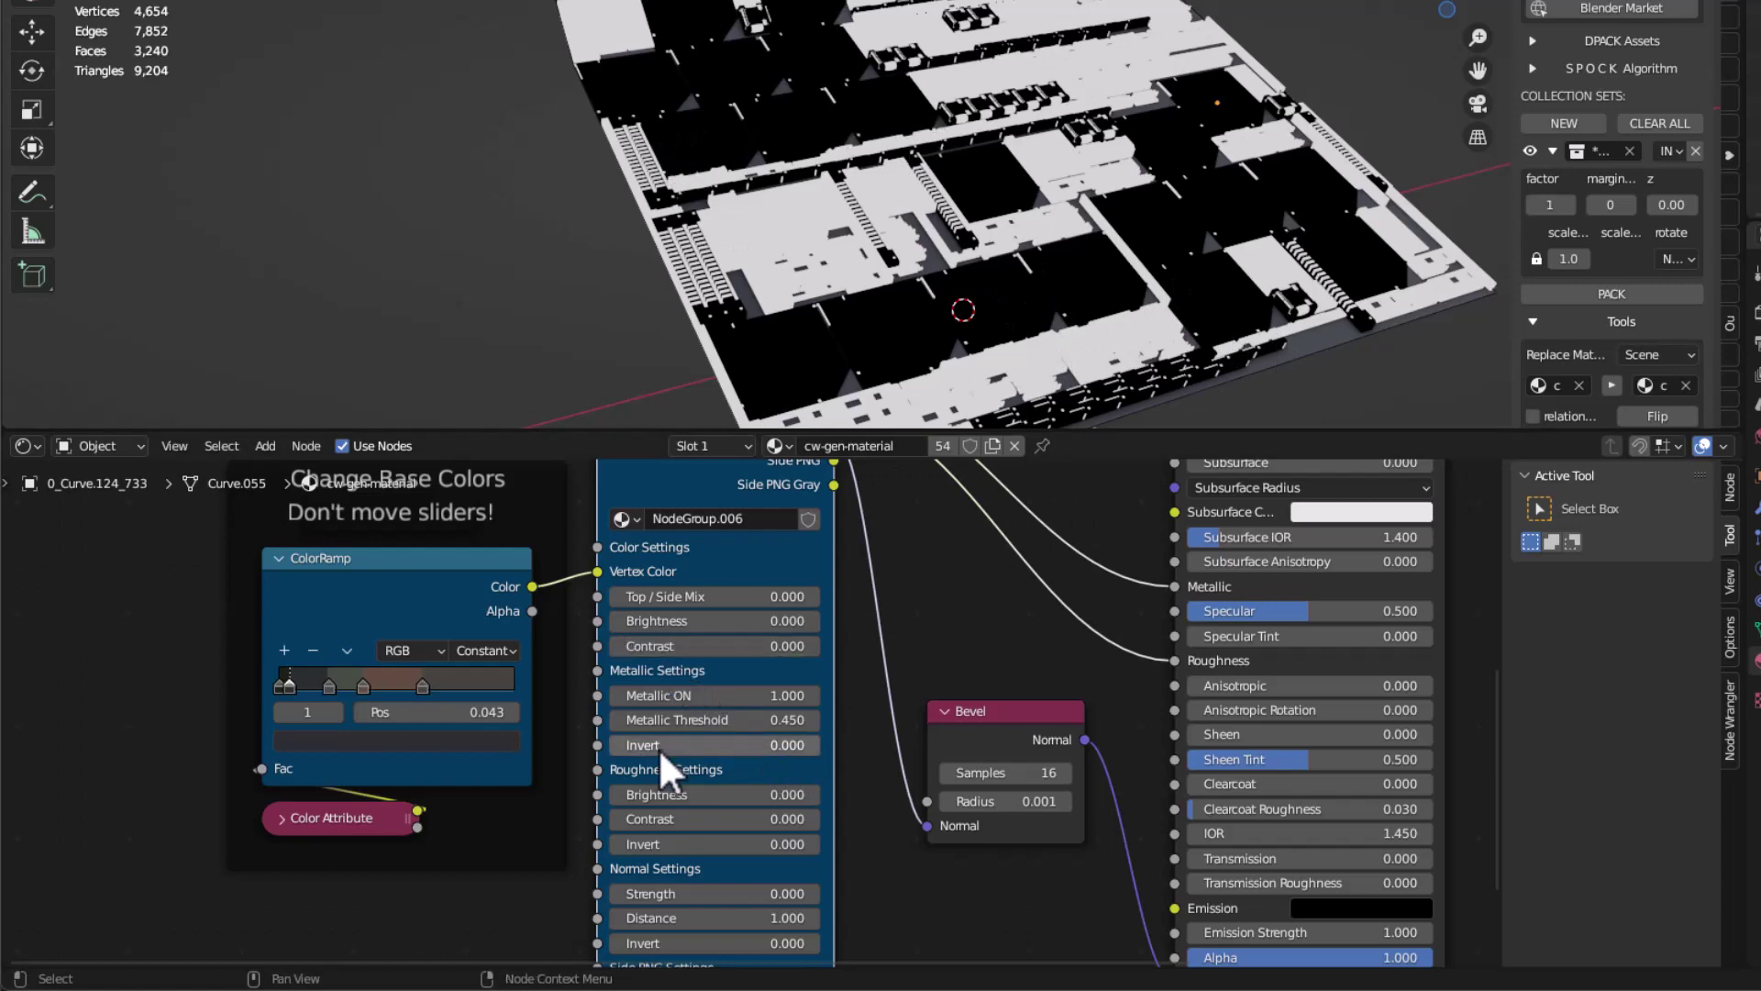
{"action": "left_click_drag", "start_coordinate": [683, 745], "coordinate": [826, 752]}
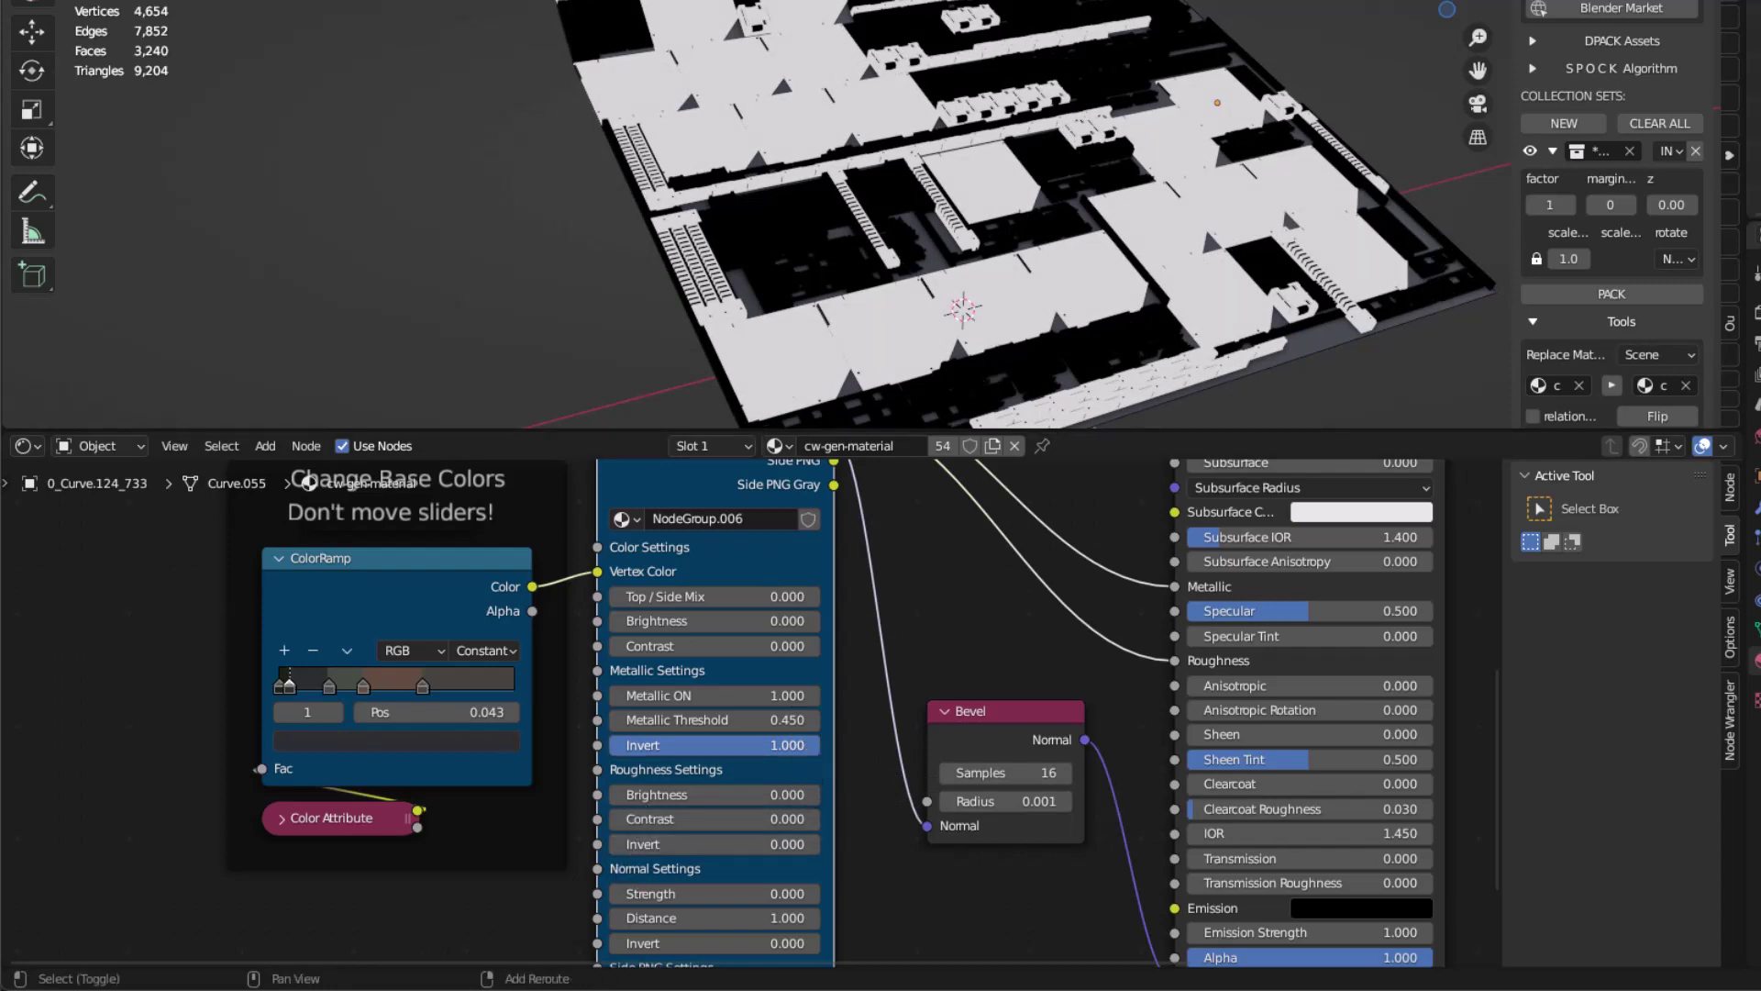
{"action": "left_click_drag", "start_coordinate": [794, 746], "coordinate": [642, 747]}
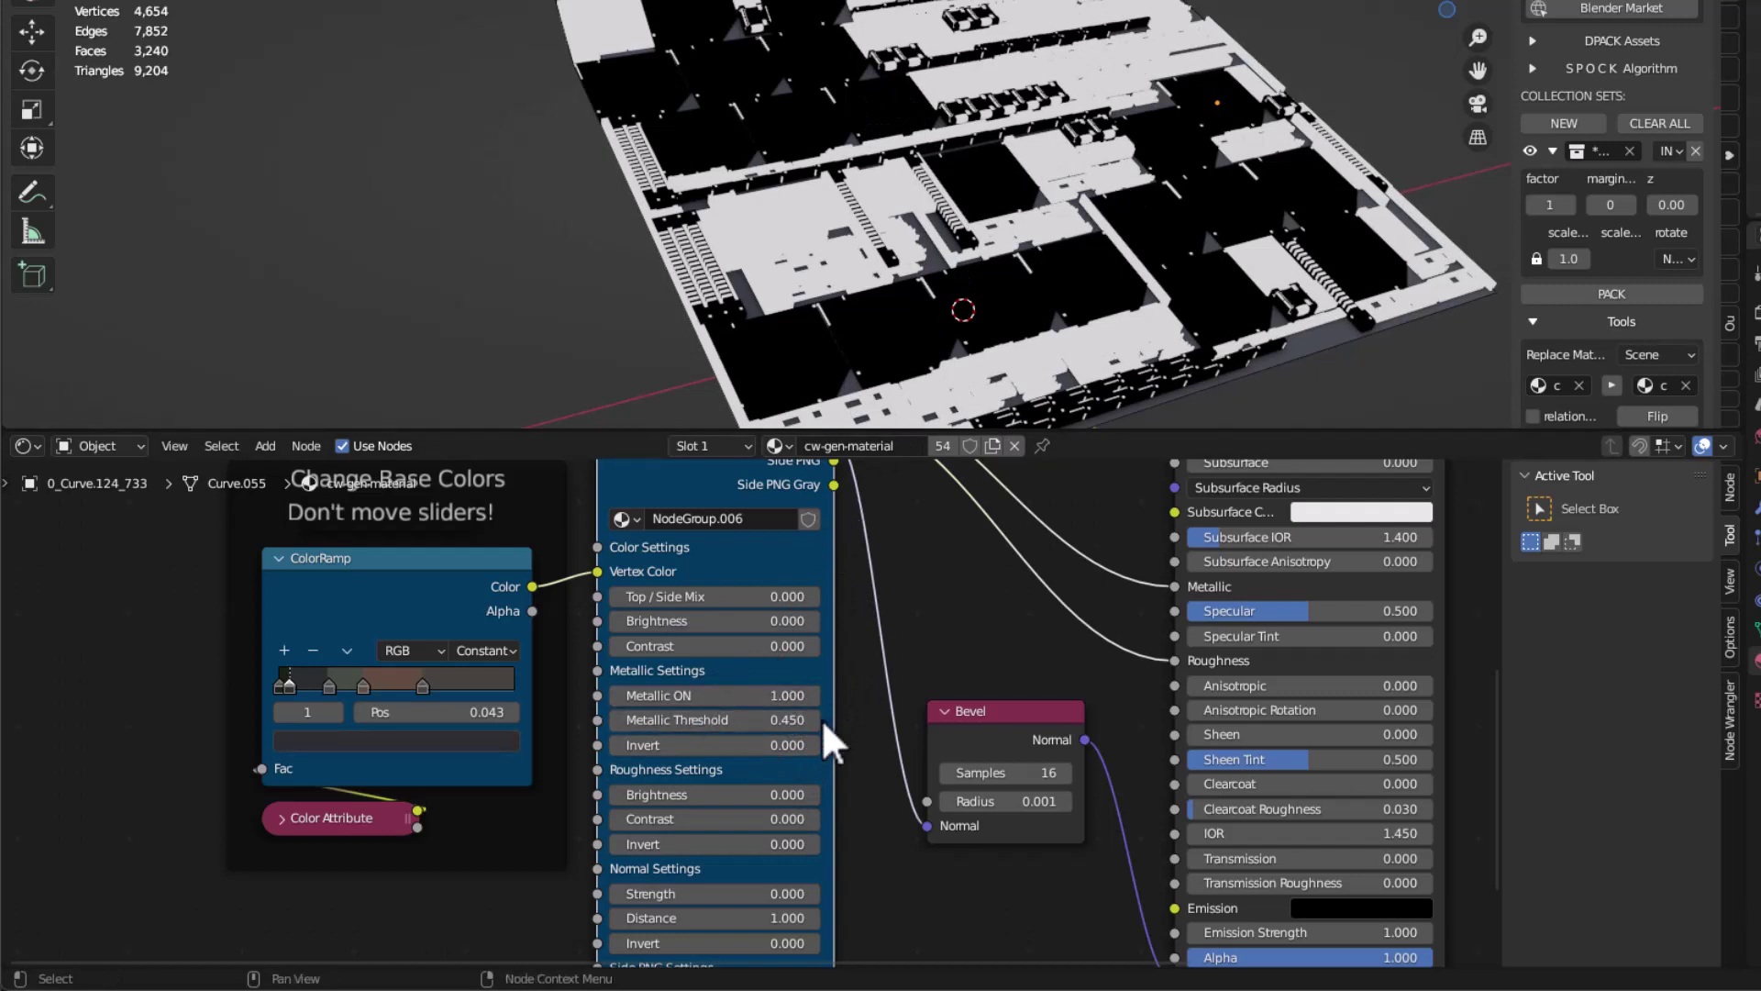
Set the Metallic Threshold on the cw_obj_material node to 0.510 to limit which panels are metallic.
{"action": "scroll", "coordinate": [917, 573], "scroll_direction": "down", "scroll_amount": 1}
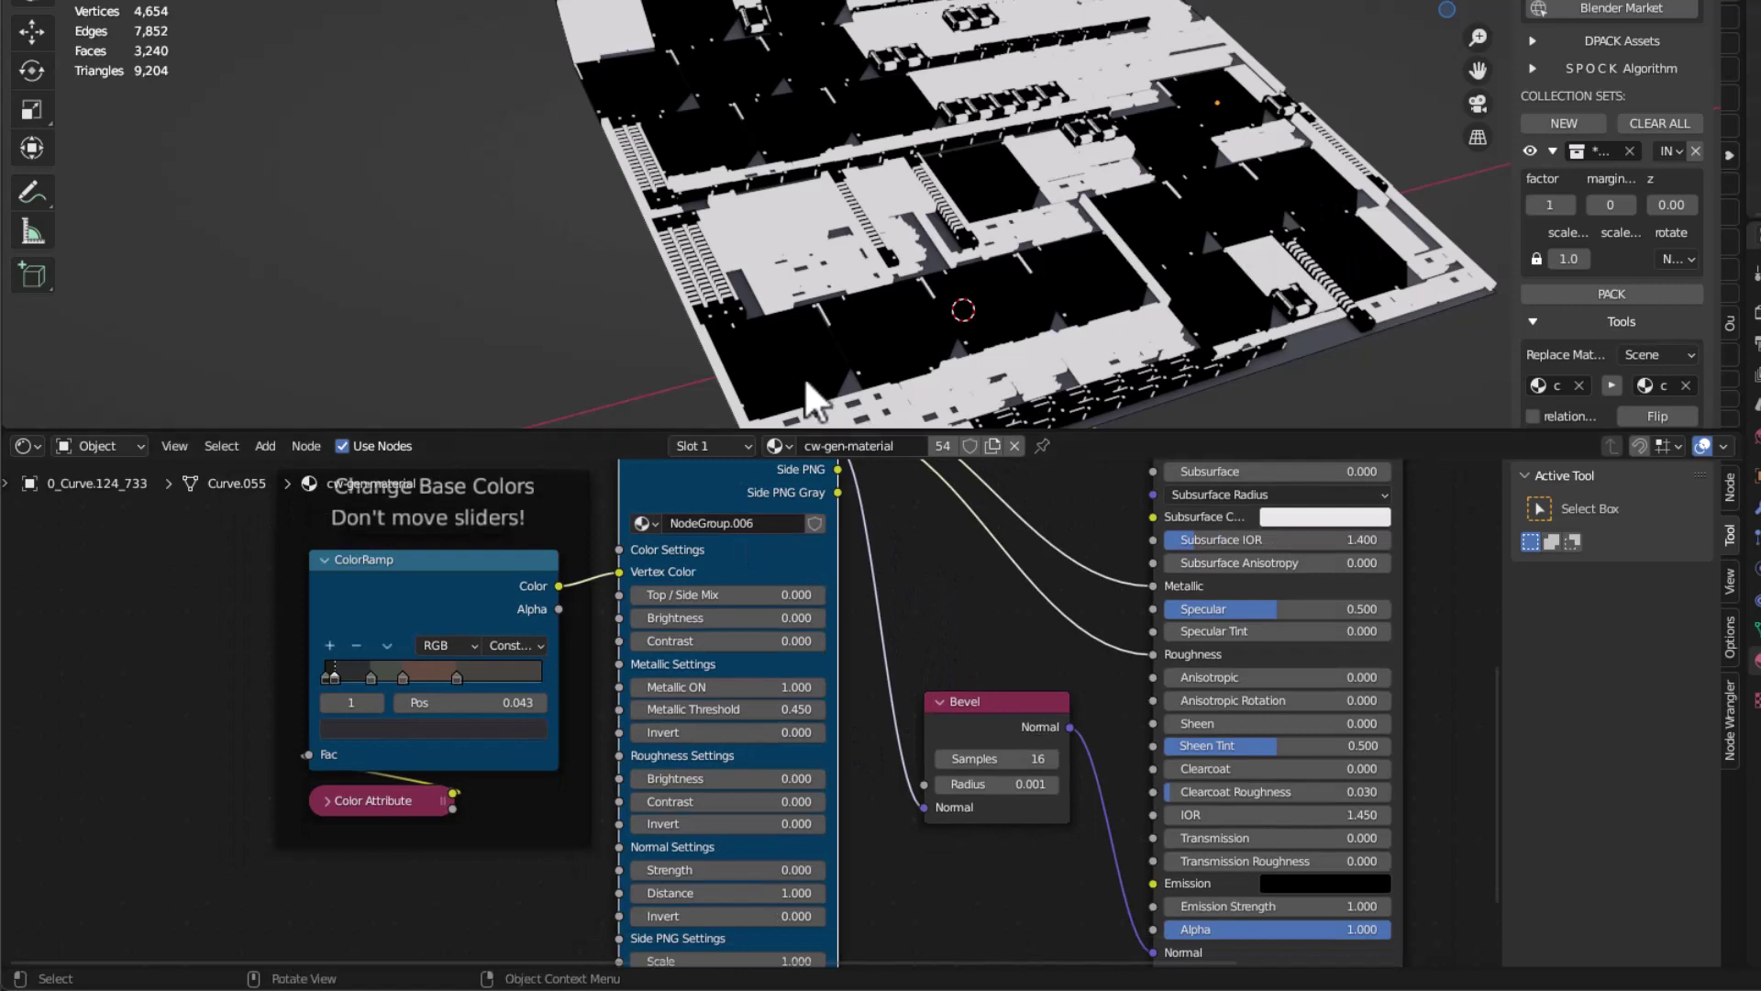
{"action": "middle_click_drag", "start_coordinate": [961, 580], "coordinate": [969, 594]}
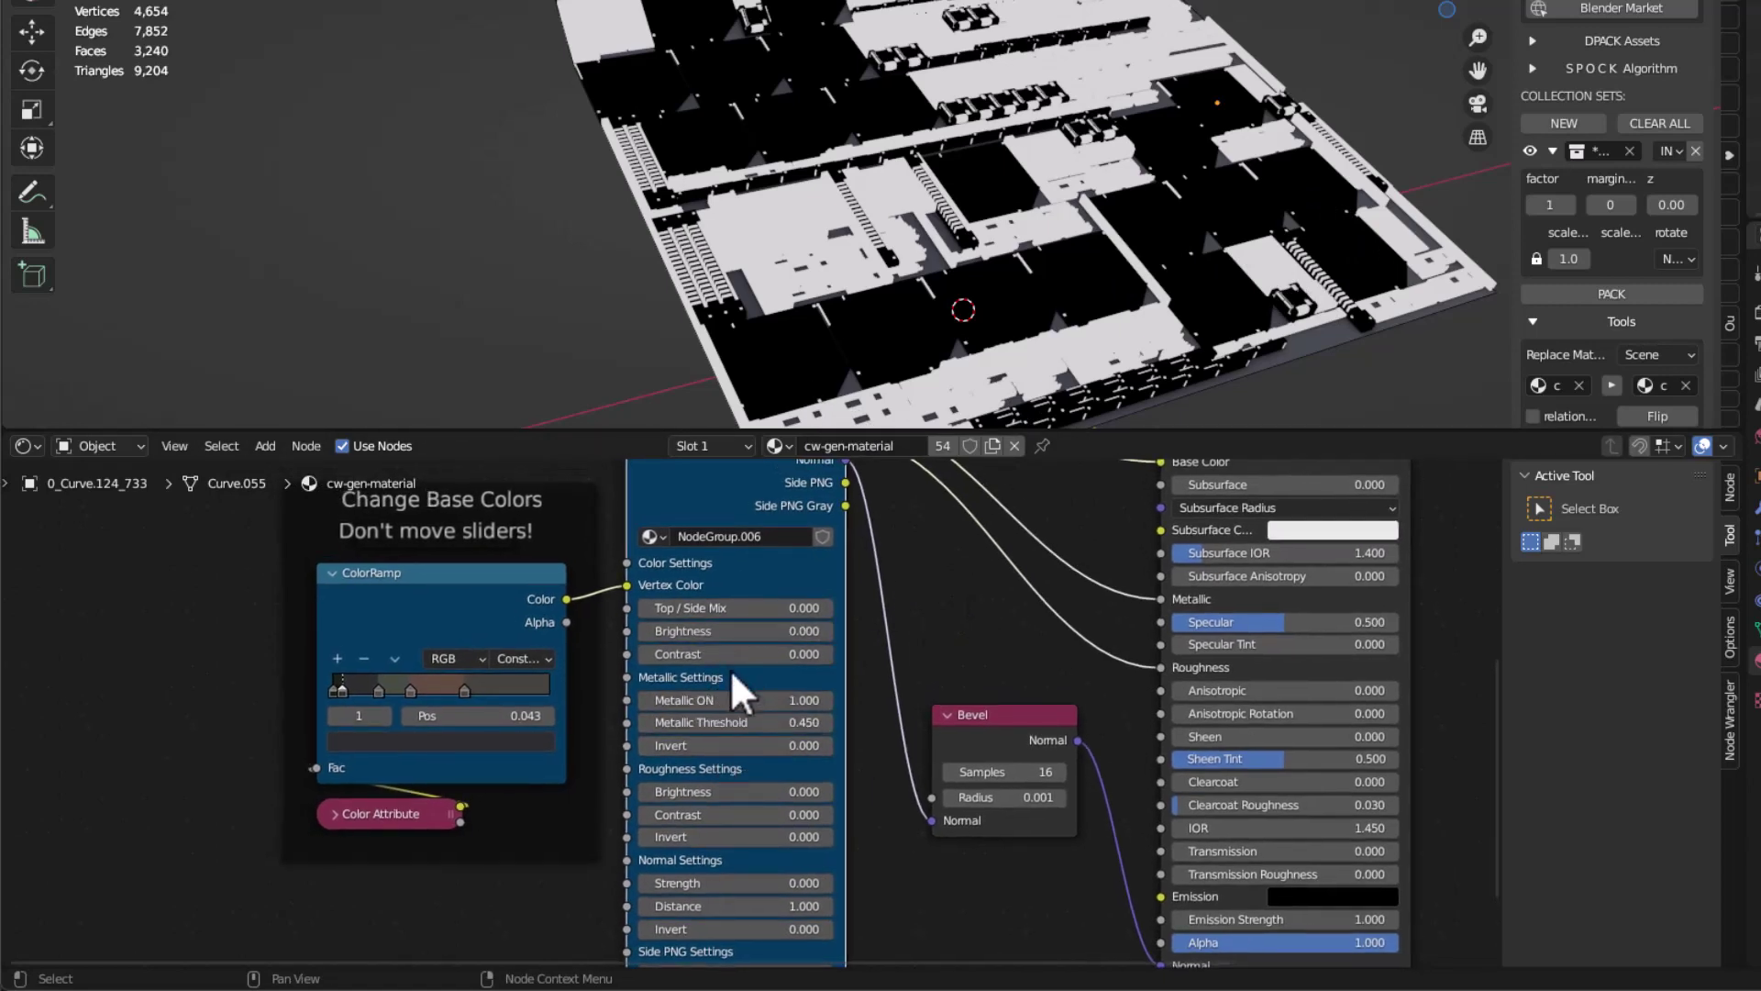
{"action": "mouse_move", "coordinate": [770, 722]}
{"action": "left_mouse_down", "text": "shift"}
{"action": "mouse_move", "coordinate": [749, 722]}
{"action": "mouse_move", "coordinate": [803, 722]}
{"action": "left_mouse_up", "text": "shift"}
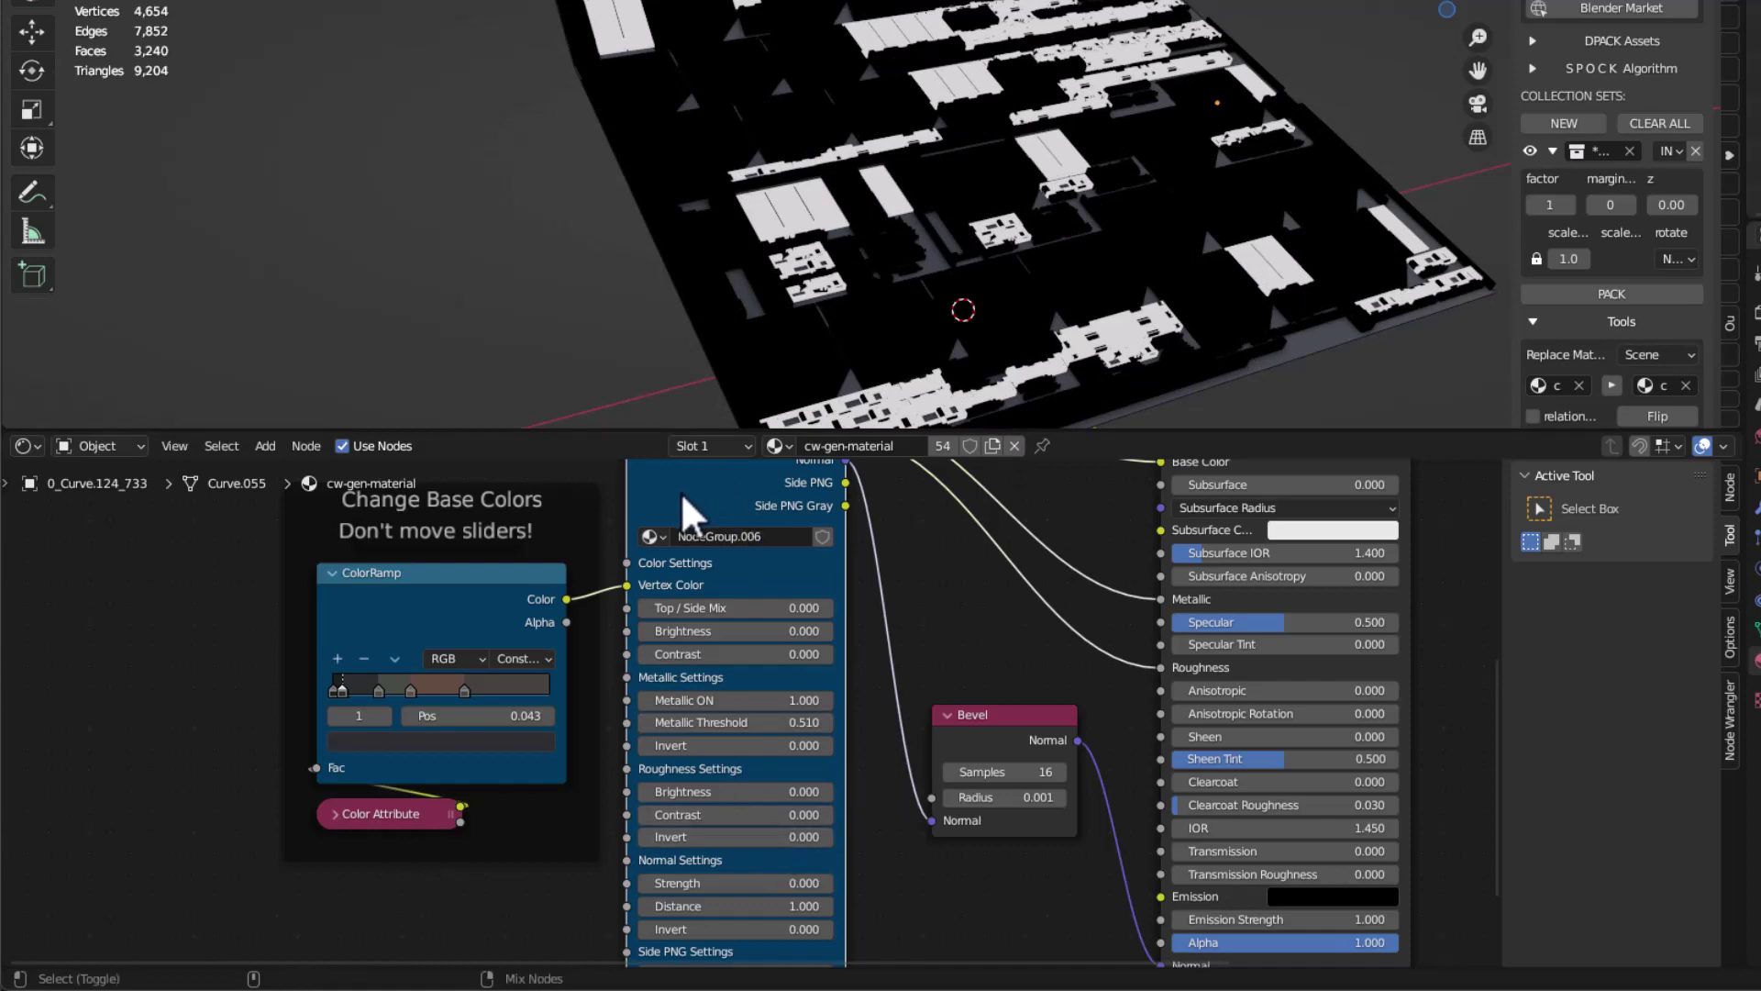
Preview the Roughness output of the cw_obj_material node and show its Roughness Settings.
{"action": "scroll", "coordinate": [931, 578], "scroll_direction": "down", "scroll_amount": 3}
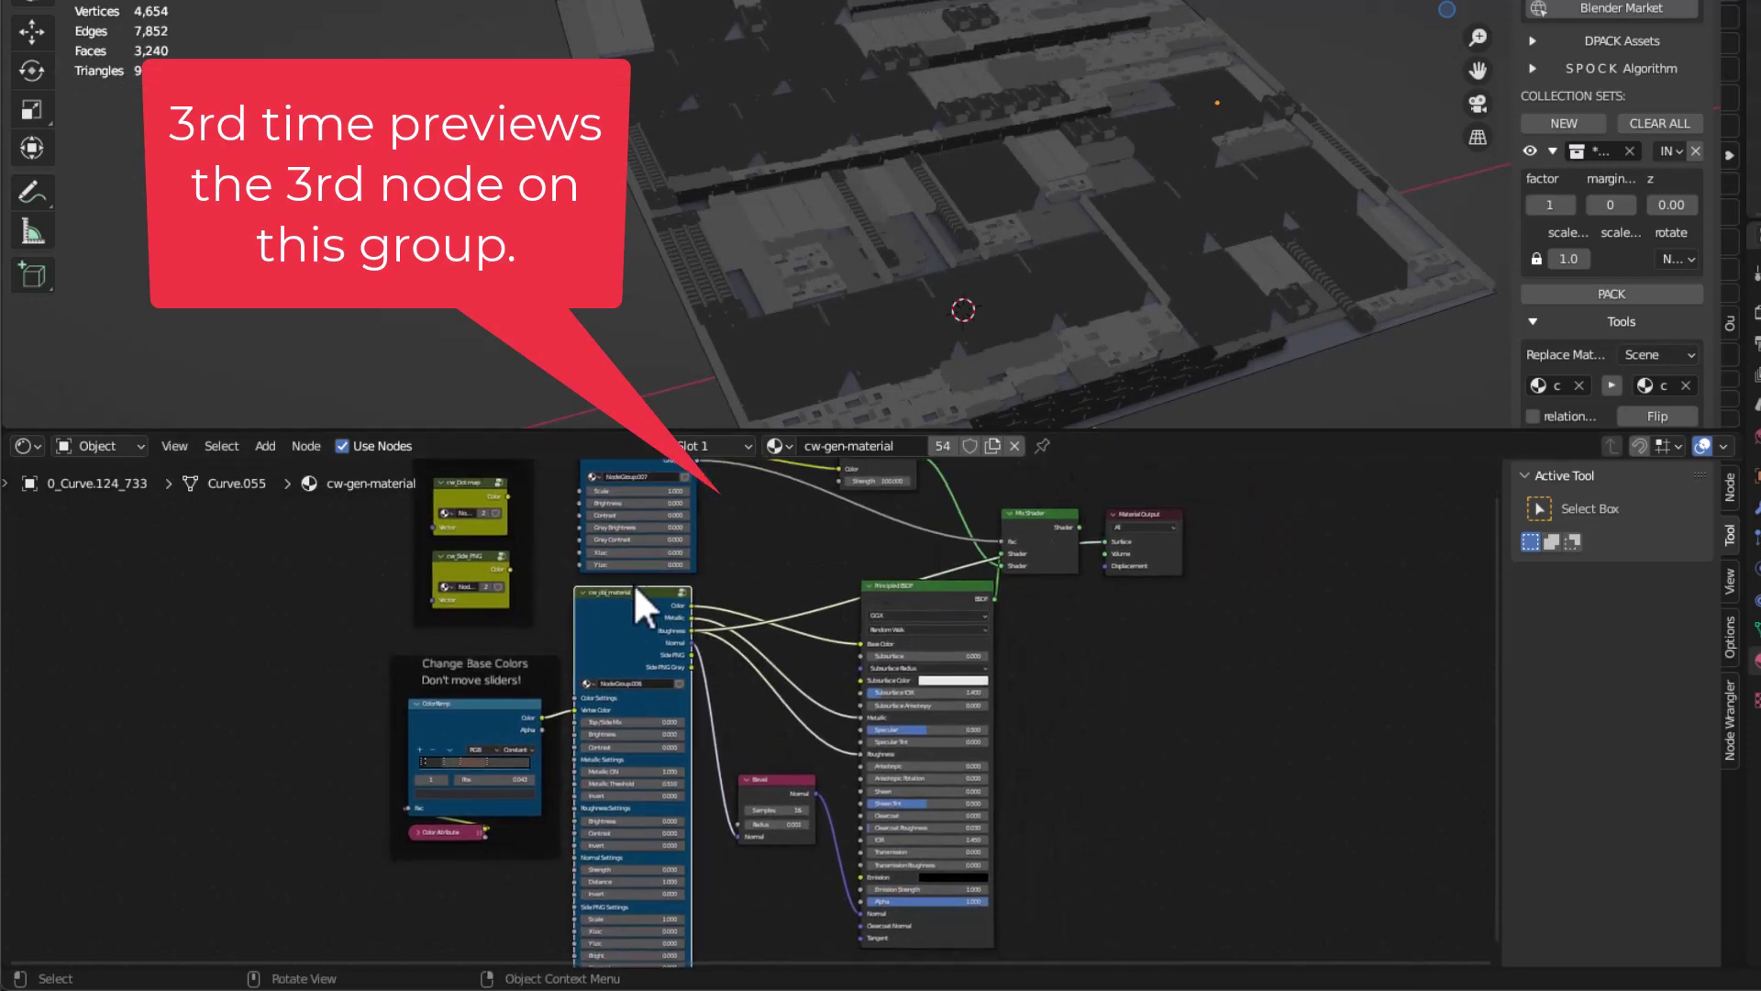
{"action": "scroll", "coordinate": [642, 653], "scroll_direction": "up", "scroll_amount": 4}
{"action": "scroll", "coordinate": [703, 637], "scroll_direction": "up", "scroll_amount": 2}
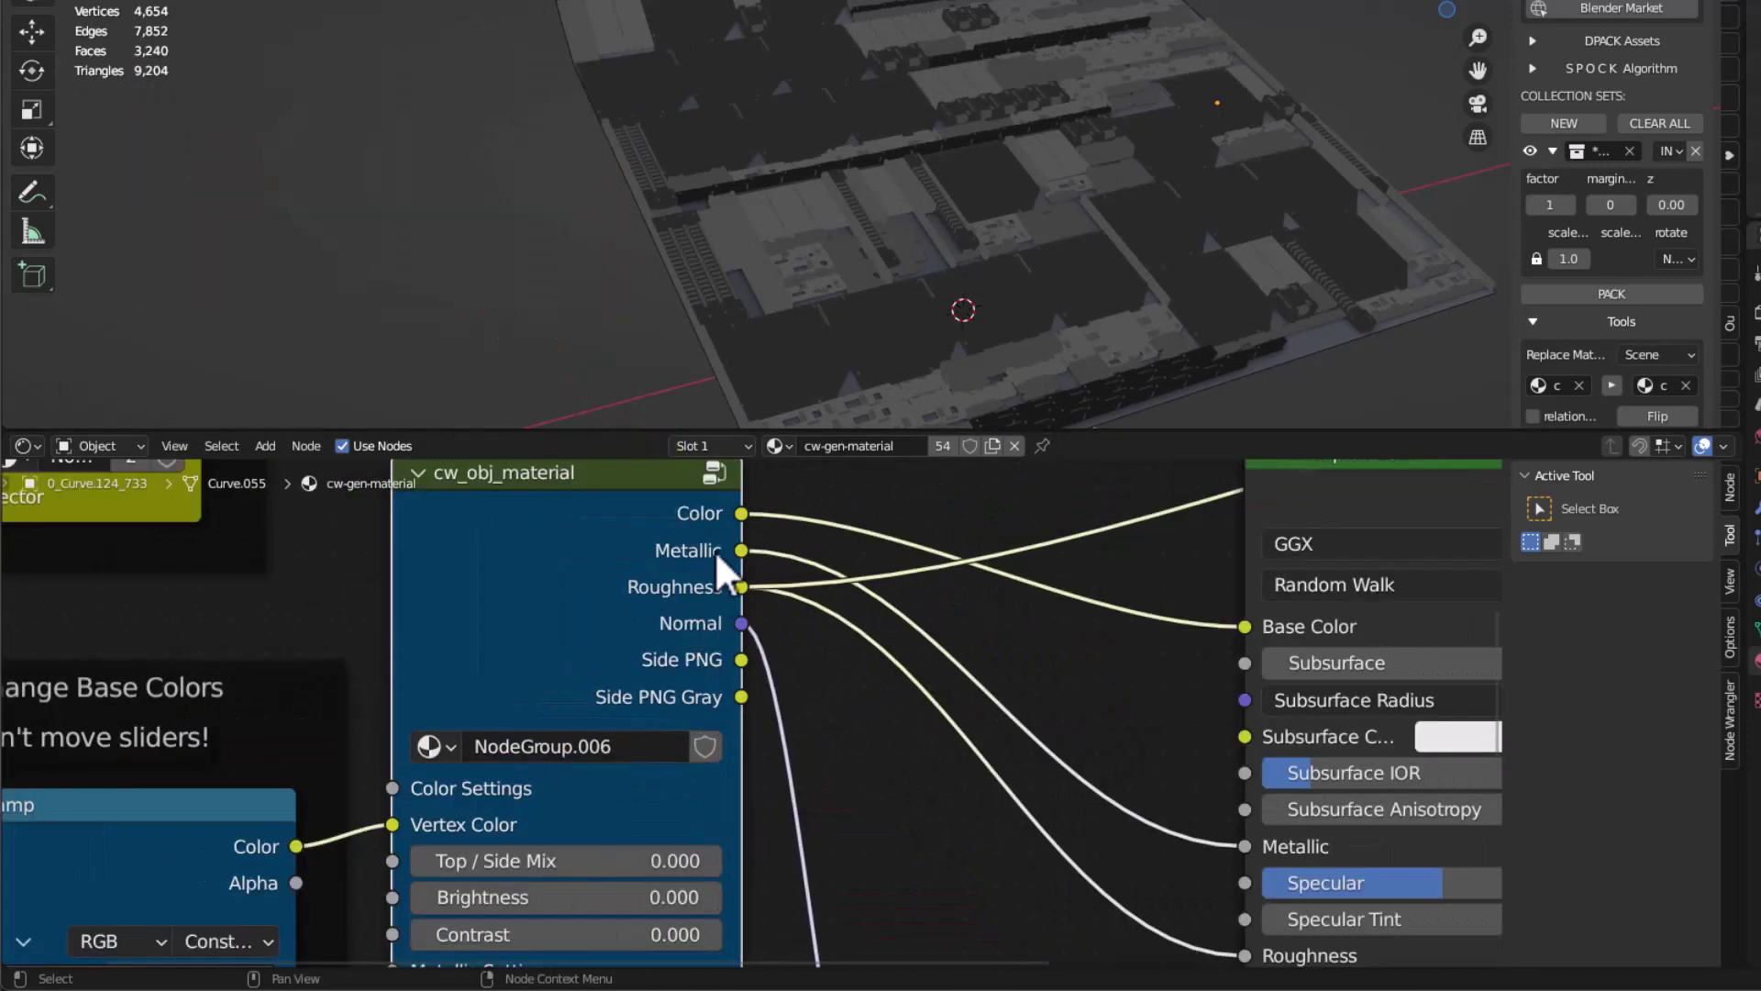
{"action": "scroll", "coordinate": [1053, 719], "scroll_direction": "down", "scroll_amount": 2}
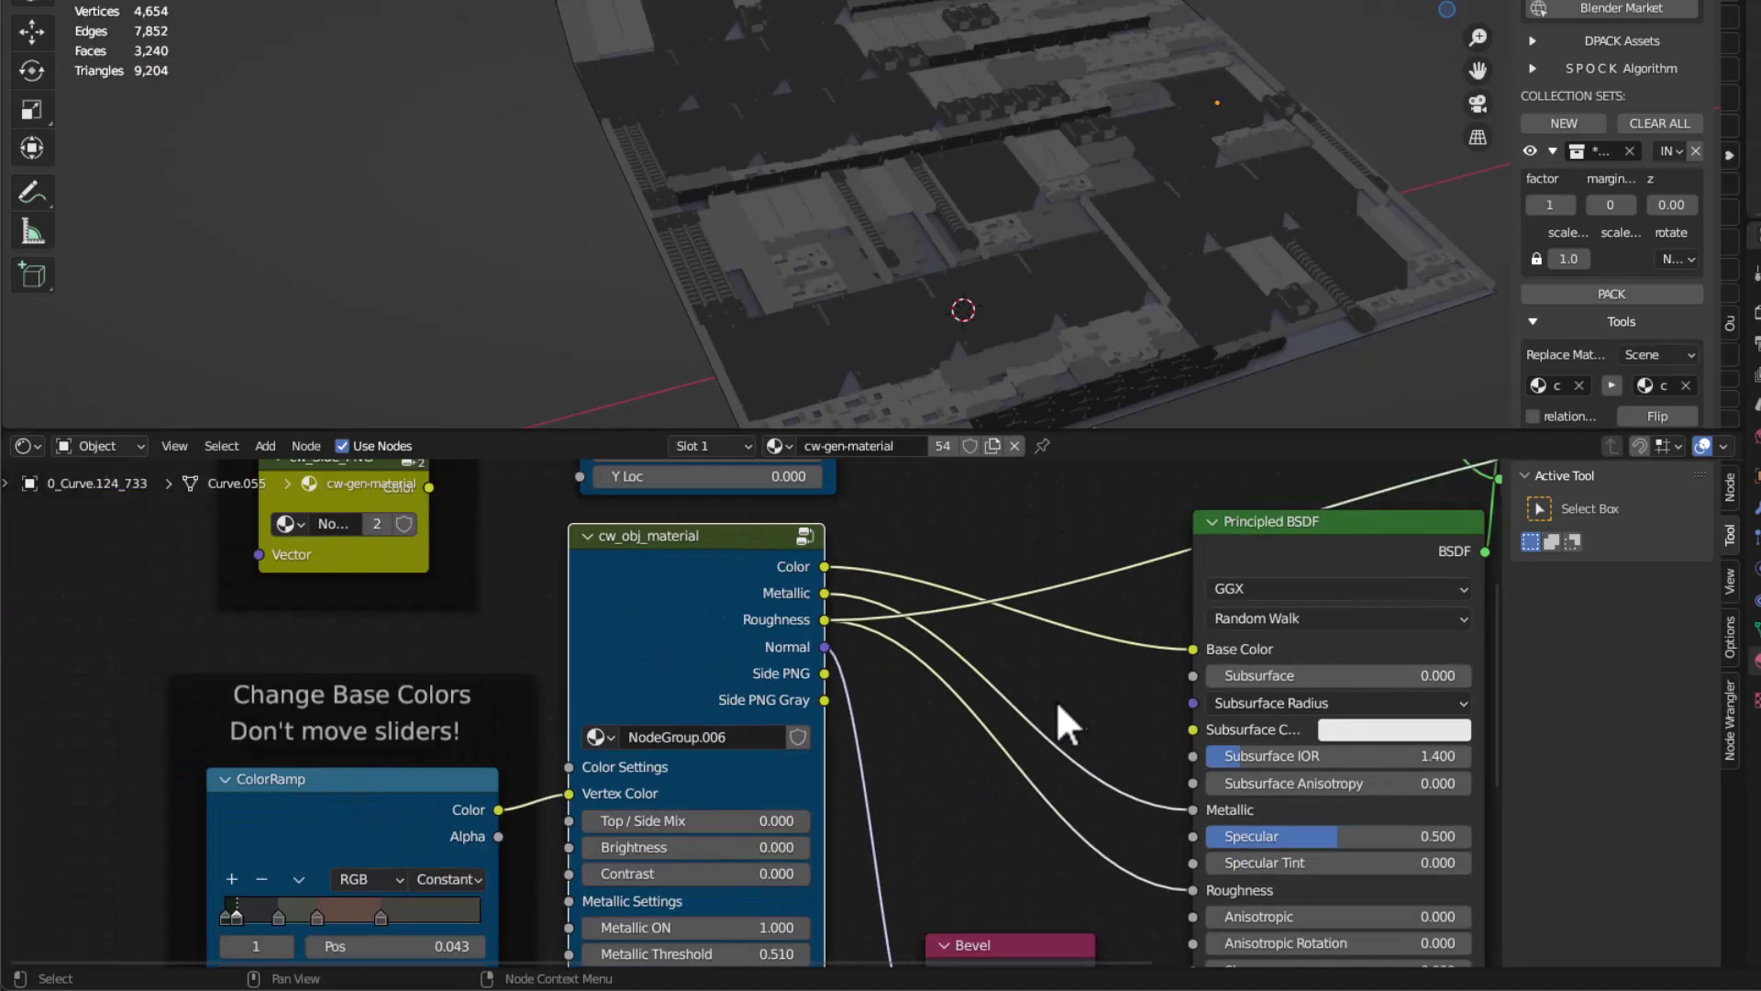
{"action": "middle_click_drag", "start_coordinate": [1053, 719], "coordinate": [963, 610]}
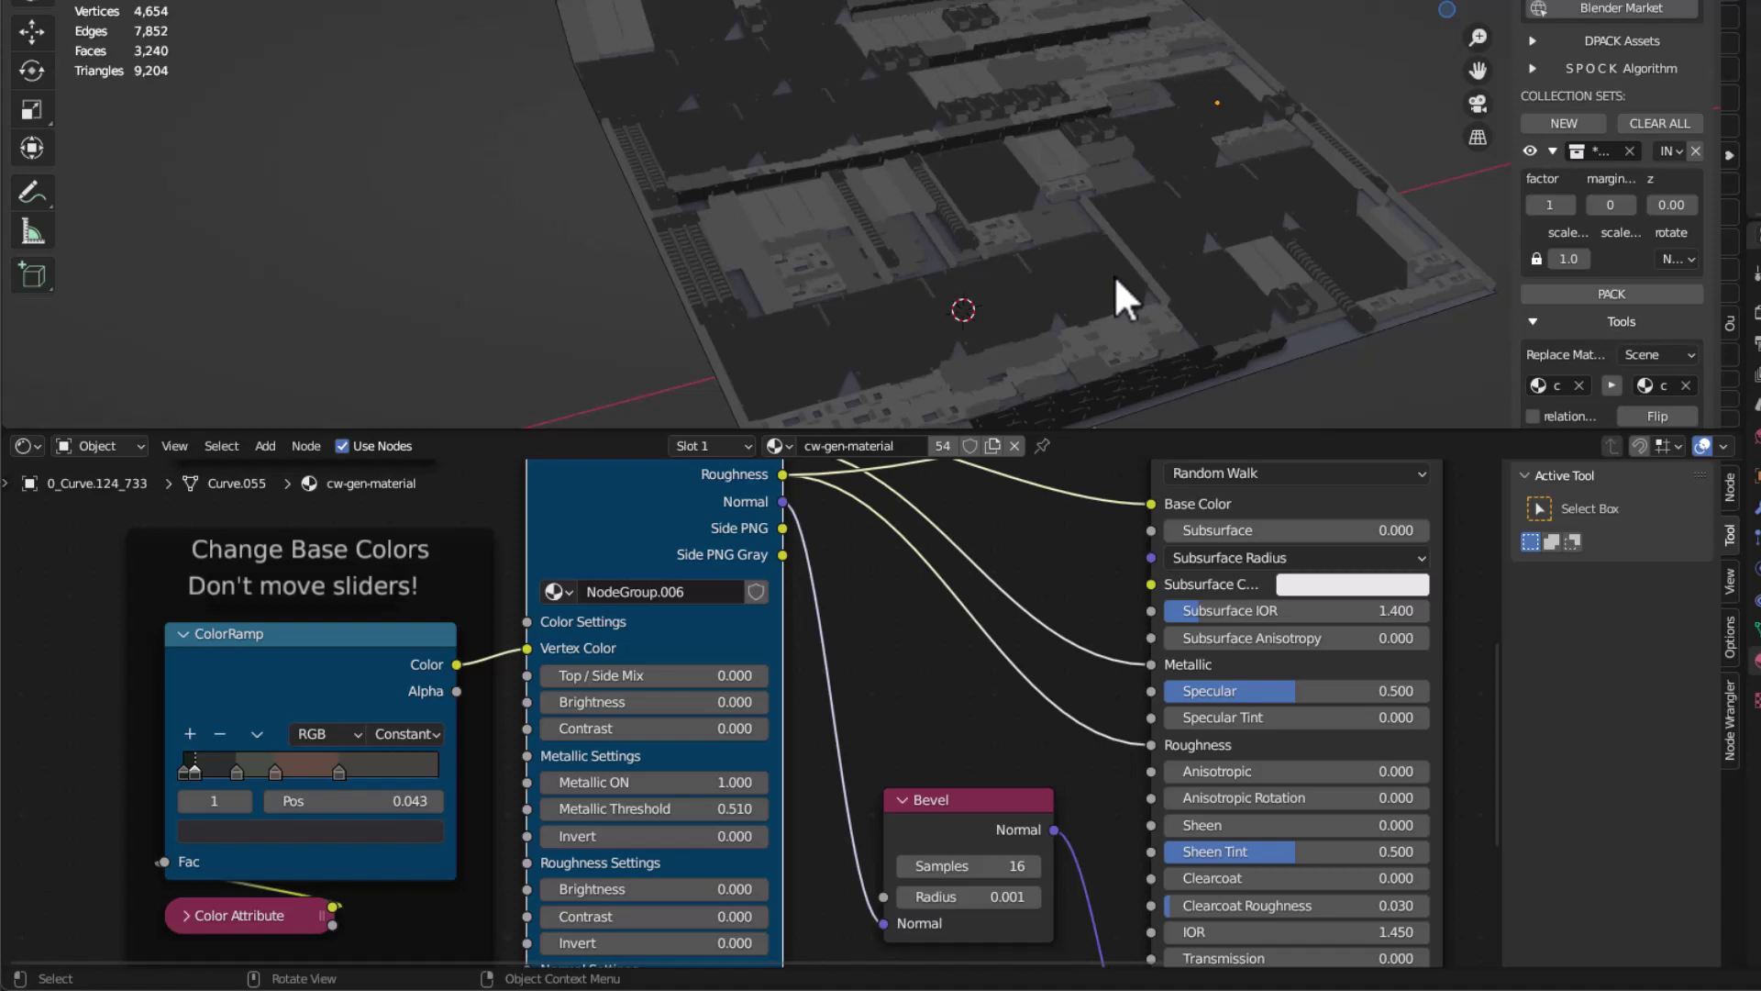
{"action": "middle_click_drag", "start_coordinate": [879, 717], "coordinate": [905, 608]}
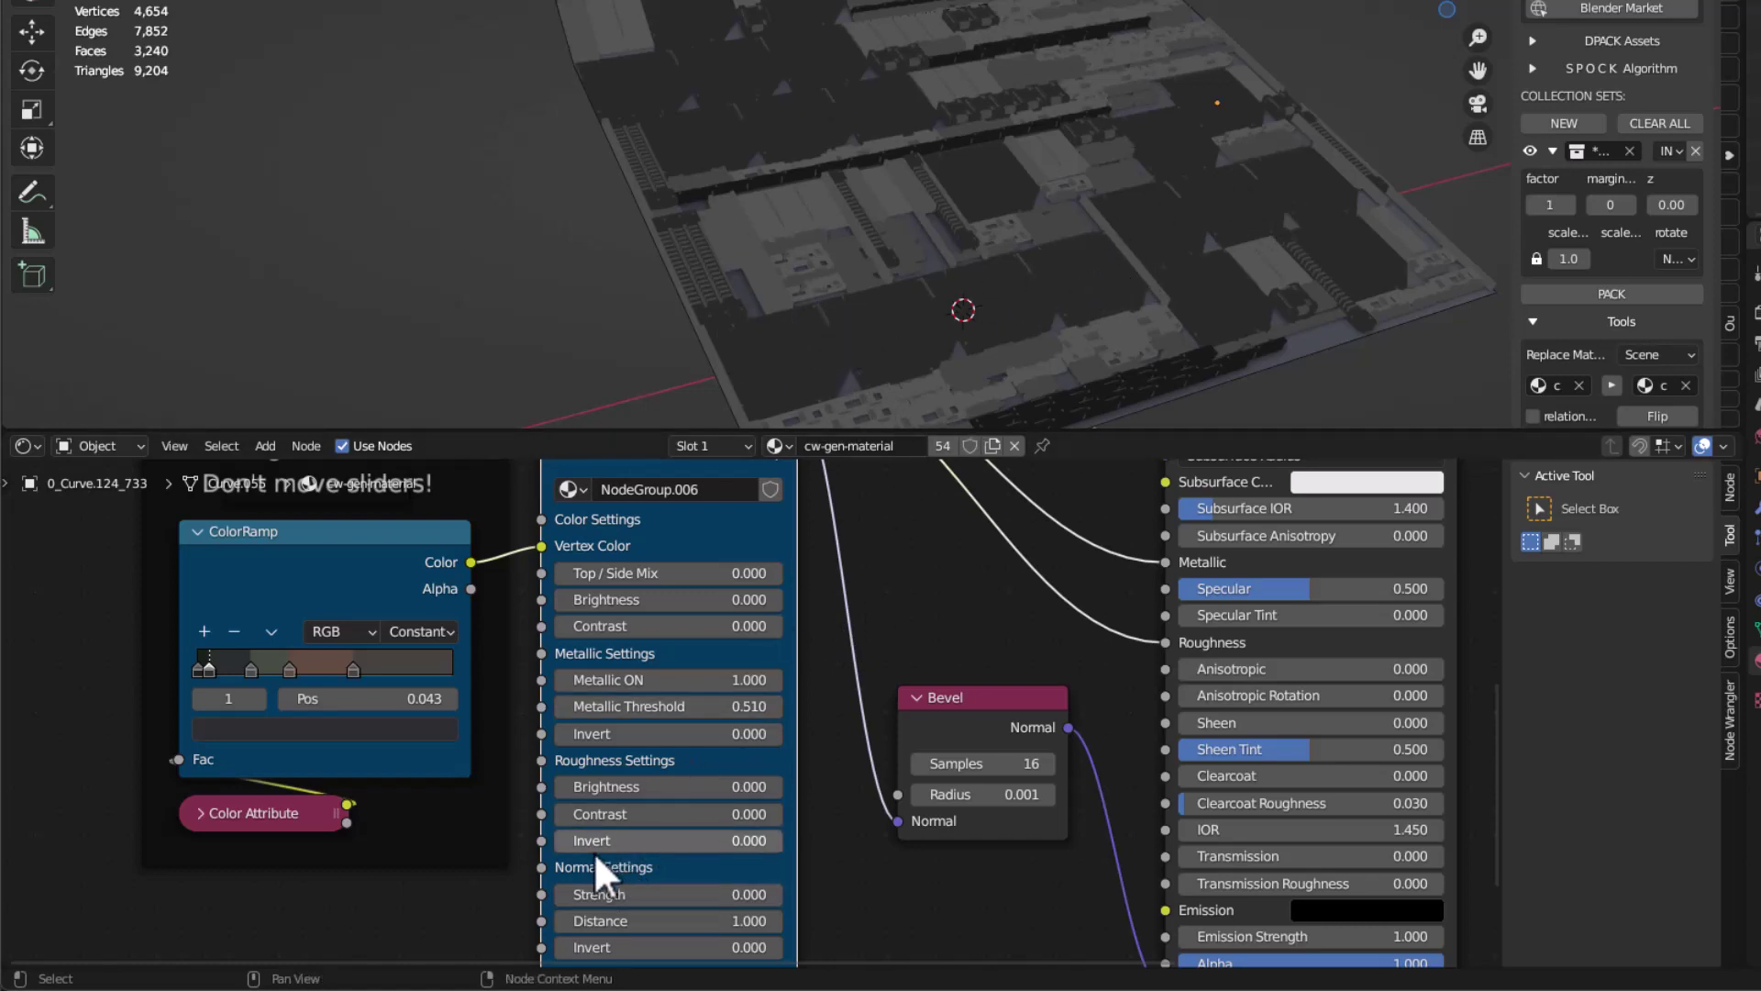
In the Roughness Settings, set Invert to 1, Contrast to about 10.370 and Brightness to about 0.020.
{"action": "left_click_drag", "start_coordinate": [660, 841], "coordinate": [780, 840]}
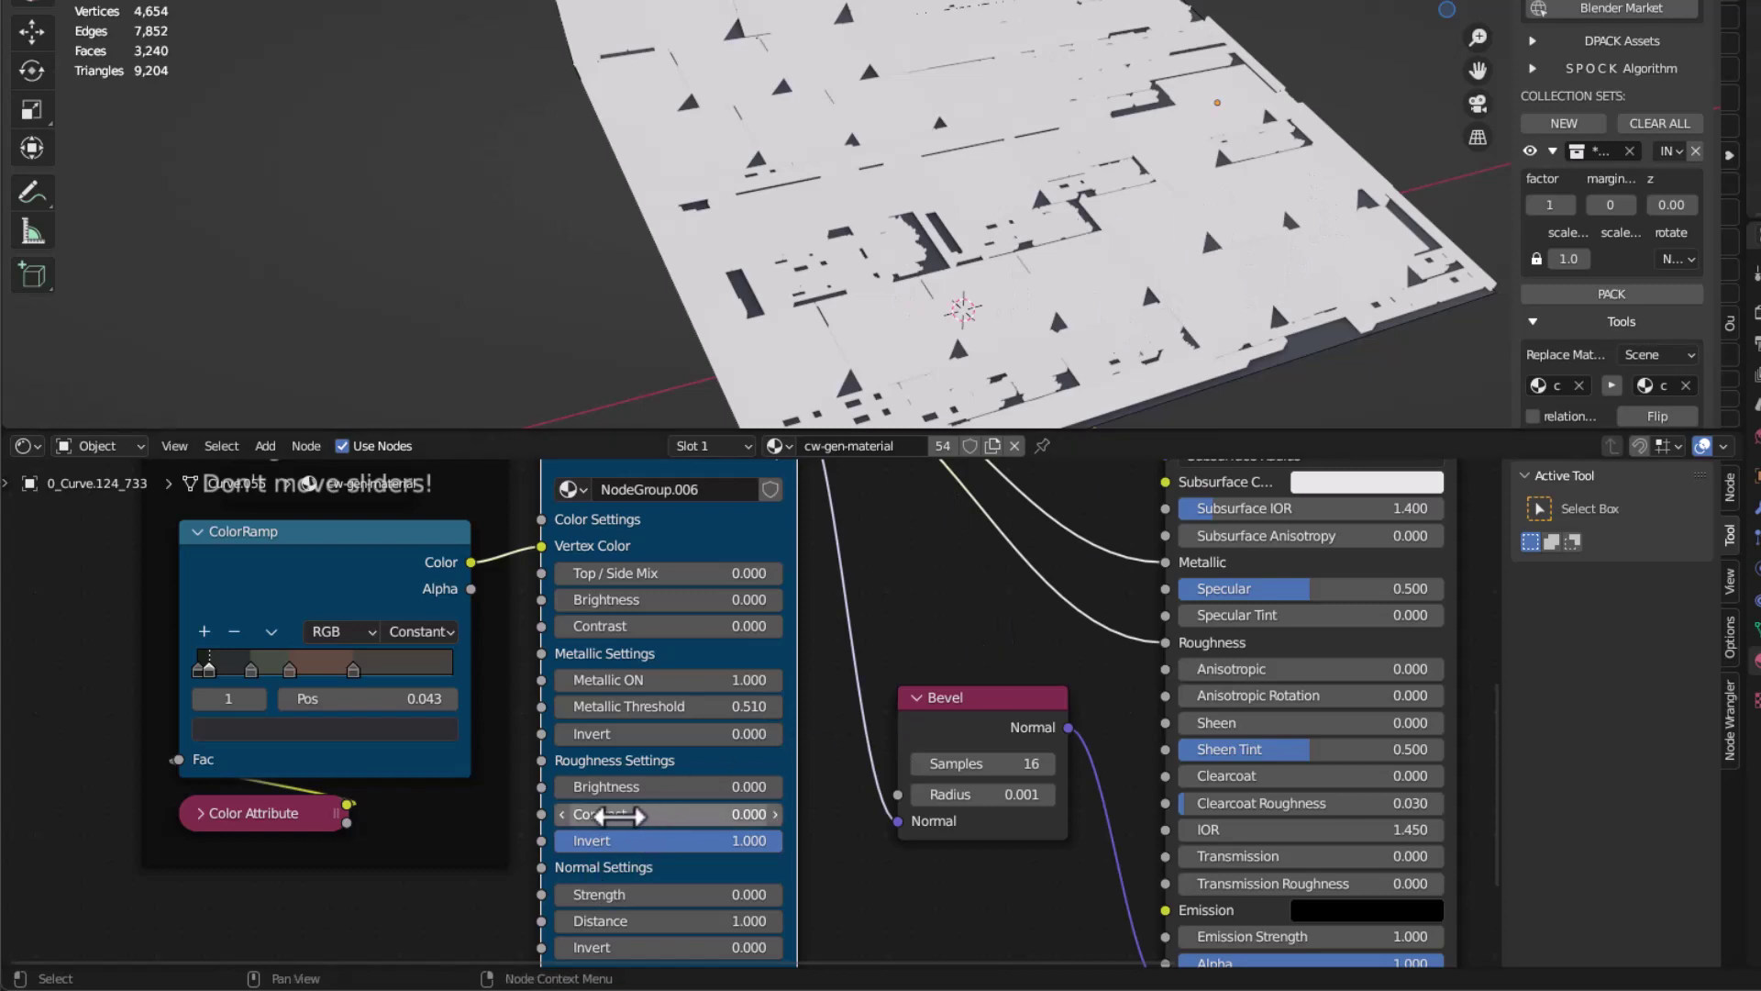
{"action": "left_click_drag", "start_coordinate": [670, 814], "coordinate": [766, 814]}
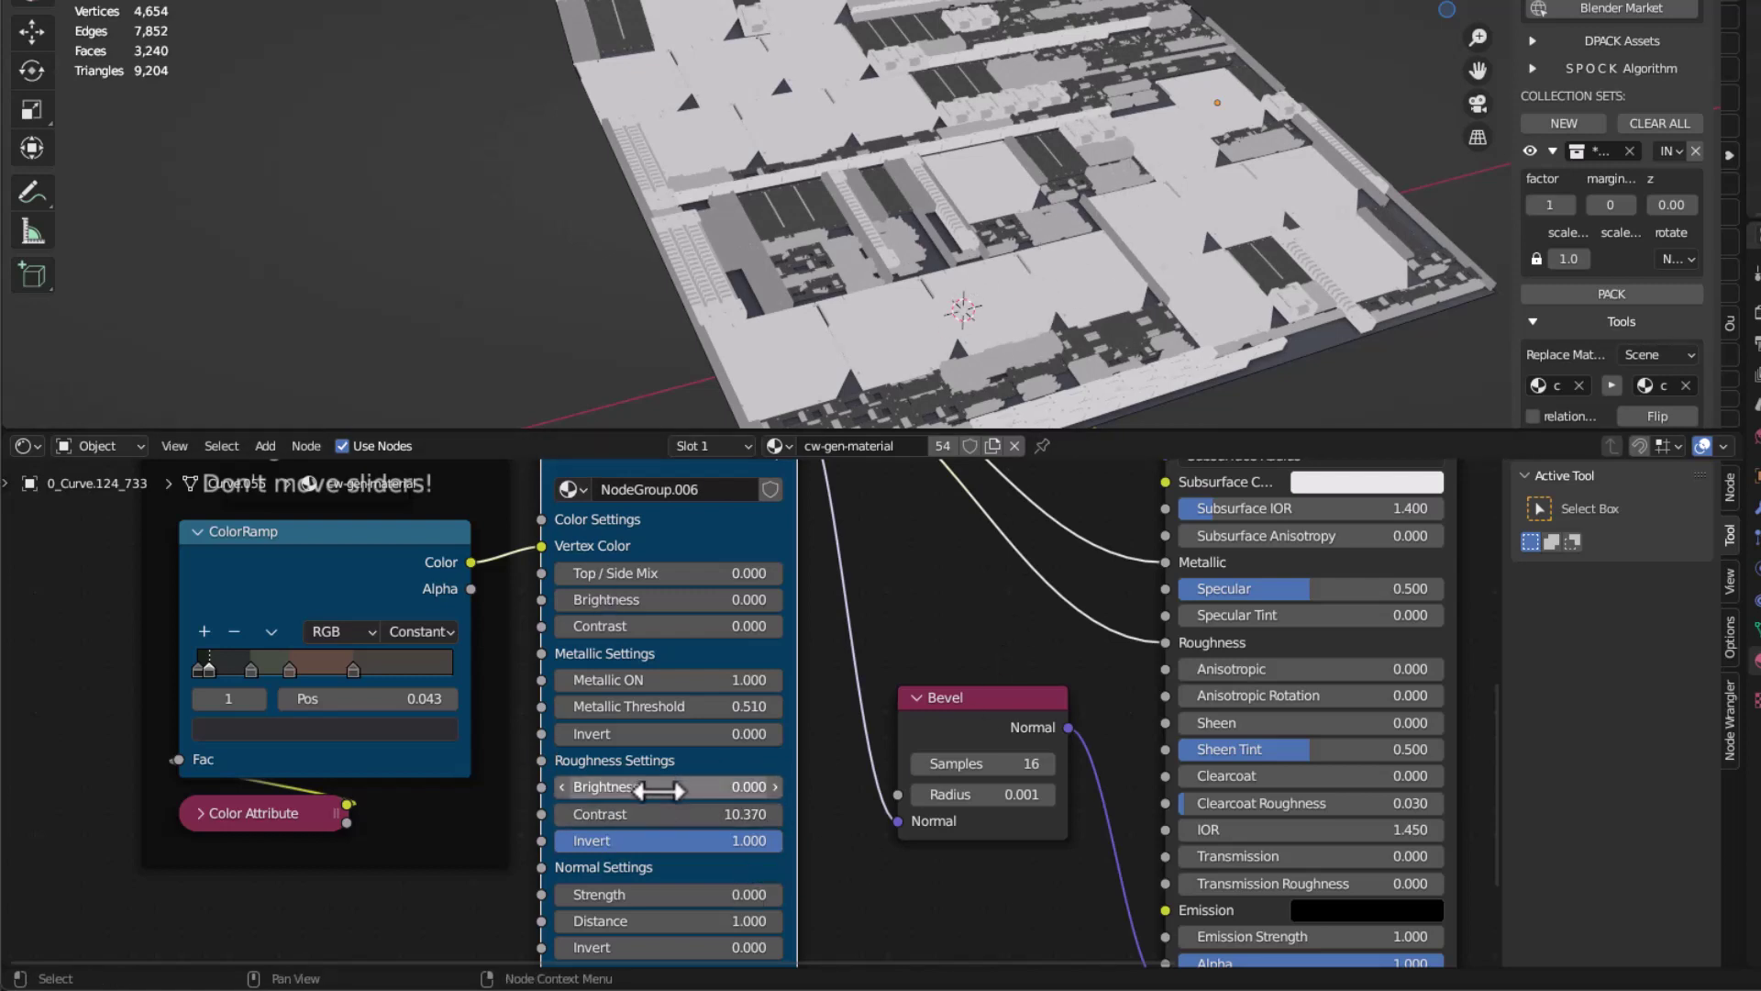
{"action": "mouse_move", "coordinate": [649, 788]}
{"action": "left_mouse_down", "text": "shift"}
{"action": "mouse_move", "coordinate": [623, 788]}
{"action": "mouse_move", "coordinate": [902, 535]}
{"action": "left_mouse_up", "text": "shift"}
Enlarge the 3D viewport above the node editor and connect the Mix Shader back to the Material Output to restore the full shader.
{"action": "left_click_drag", "start_coordinate": [881, 433], "coordinate": [874, 659]}
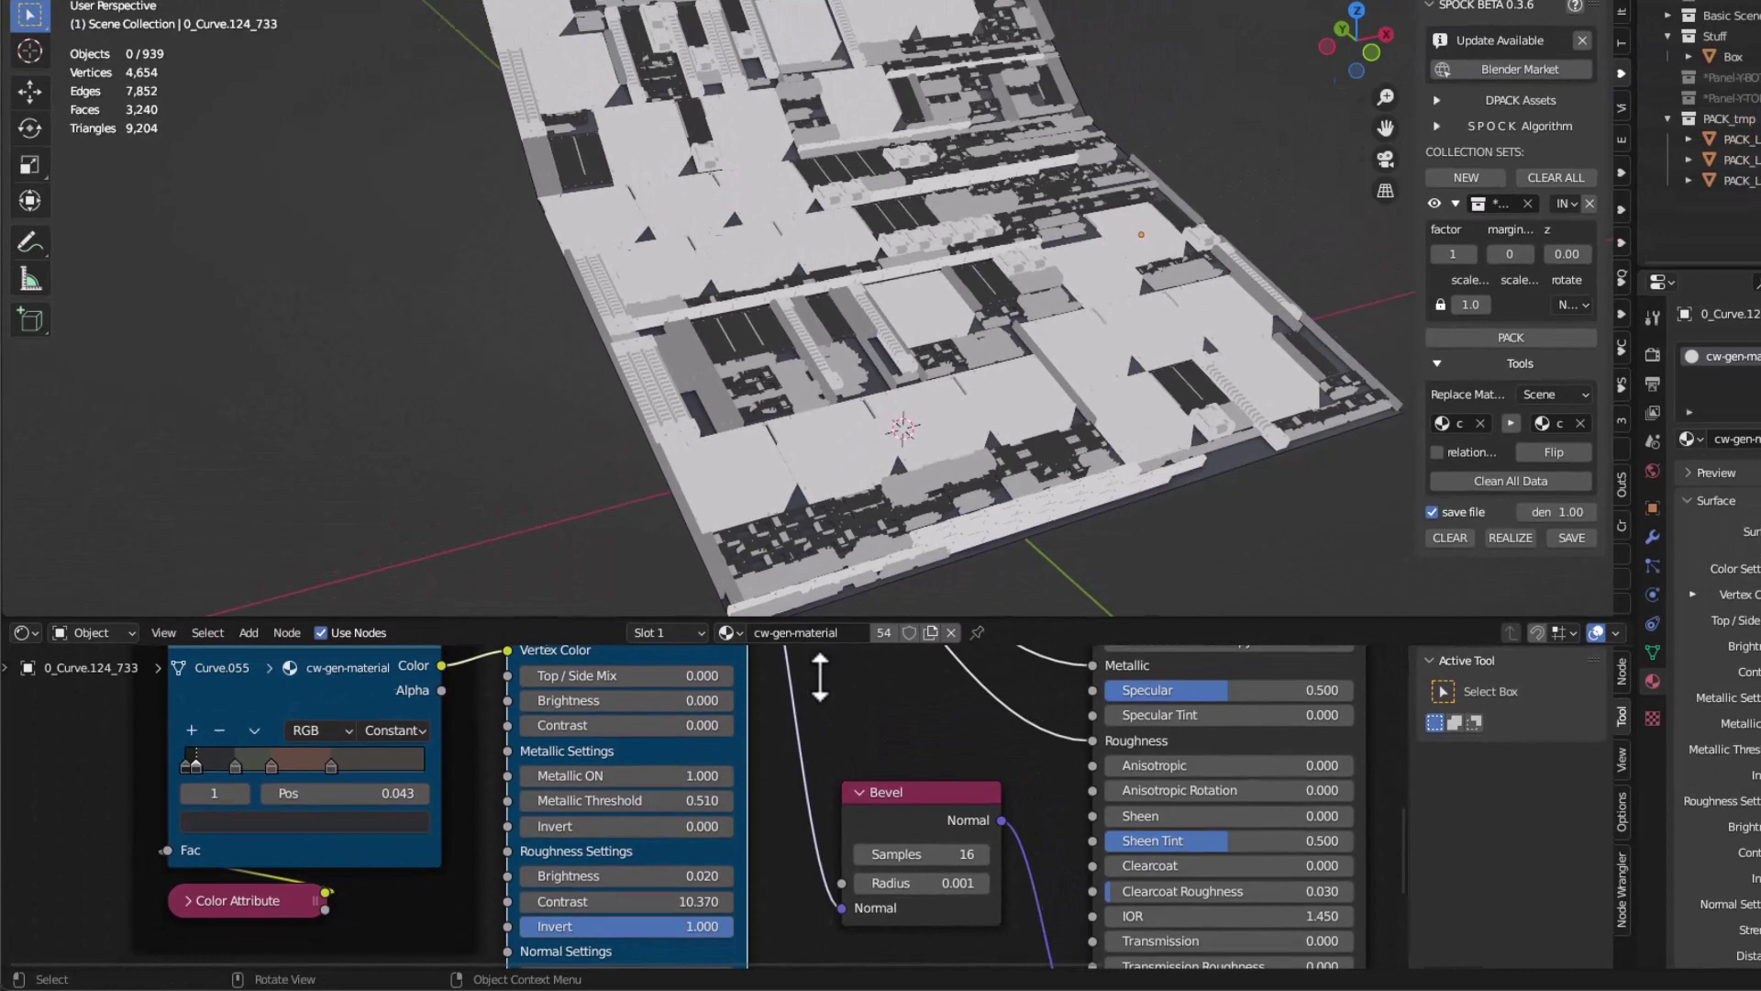
{"action": "scroll", "coordinate": [853, 747], "scroll_direction": "down", "scroll_amount": 3}
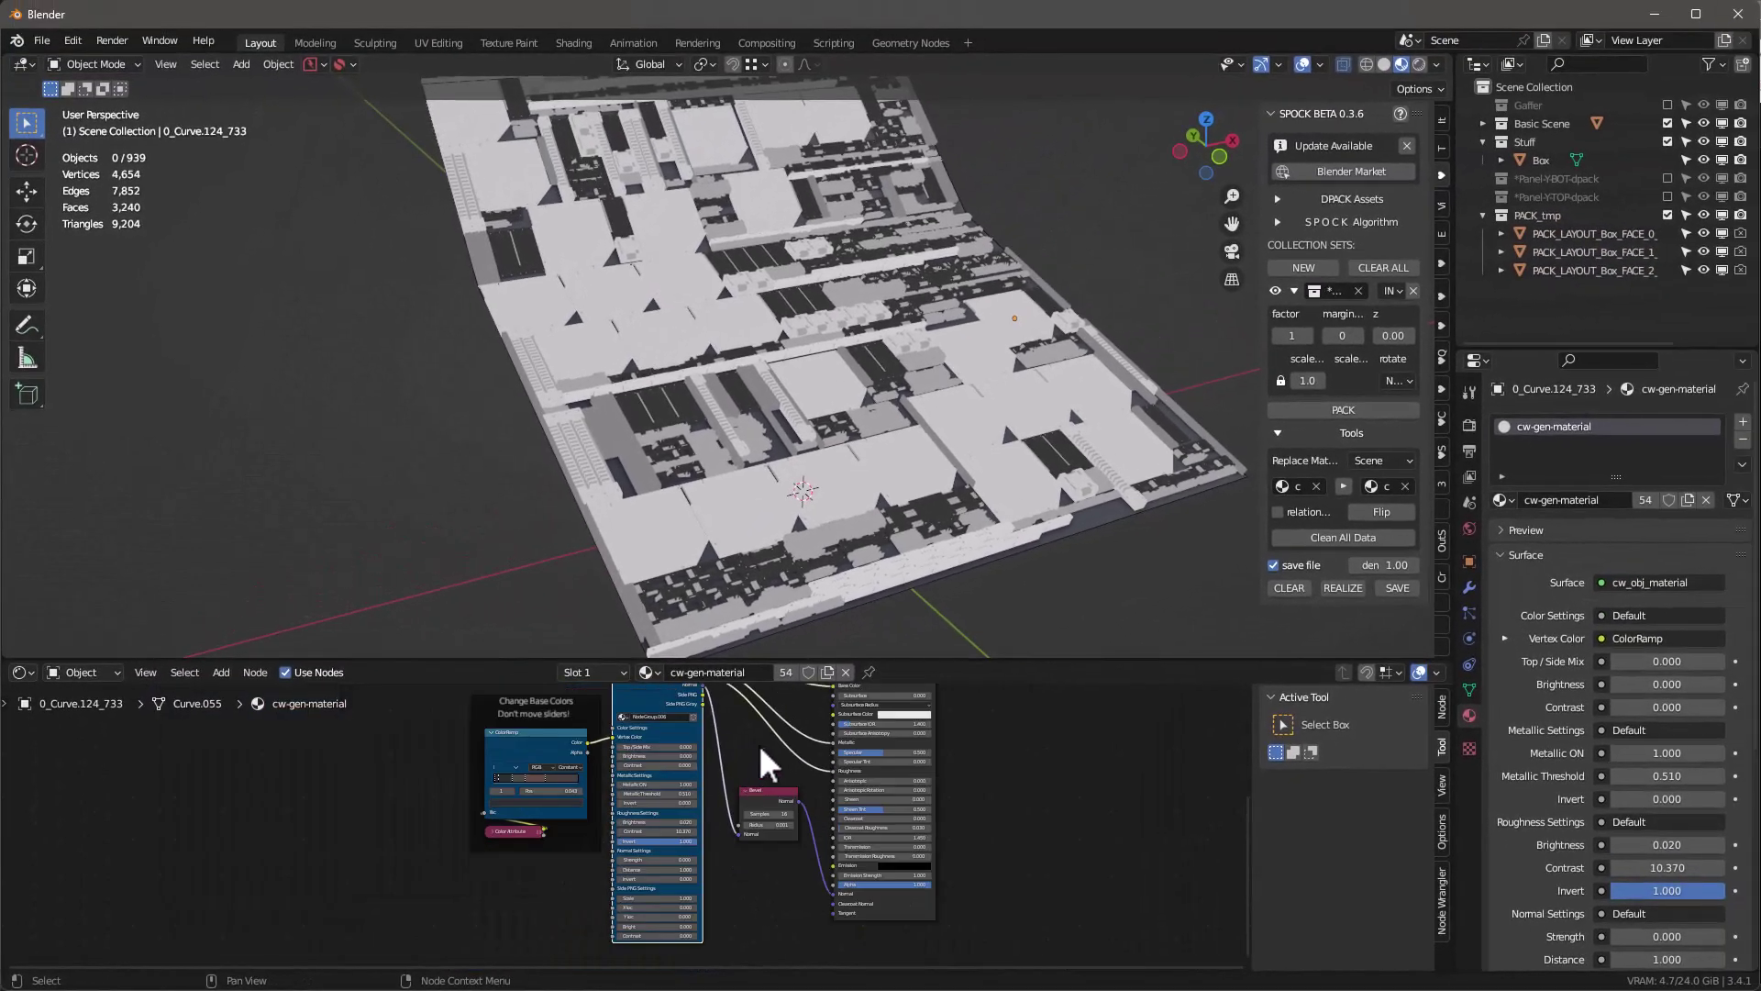
{"action": "scroll", "coordinate": [522, 884], "scroll_direction": "down", "scroll_amount": 4}
{"action": "scroll", "coordinate": [675, 839], "scroll_direction": "up", "scroll_amount": 2}
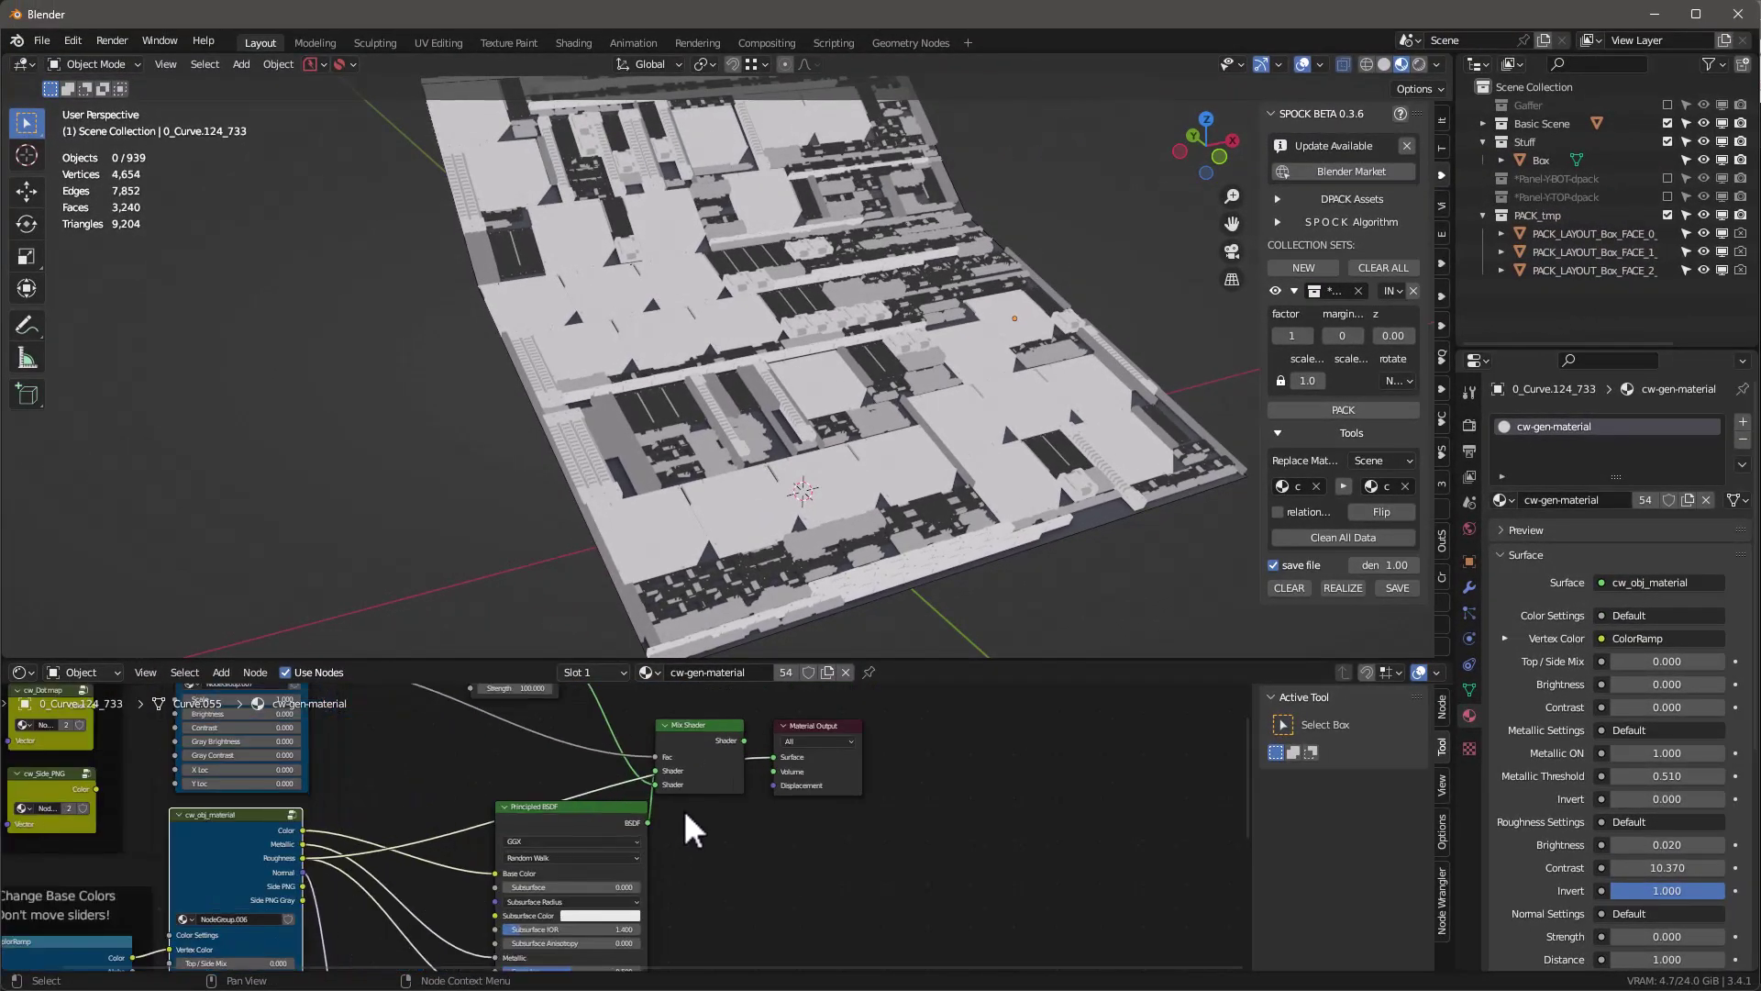
{"action": "left_click", "coordinate": [692, 723]}
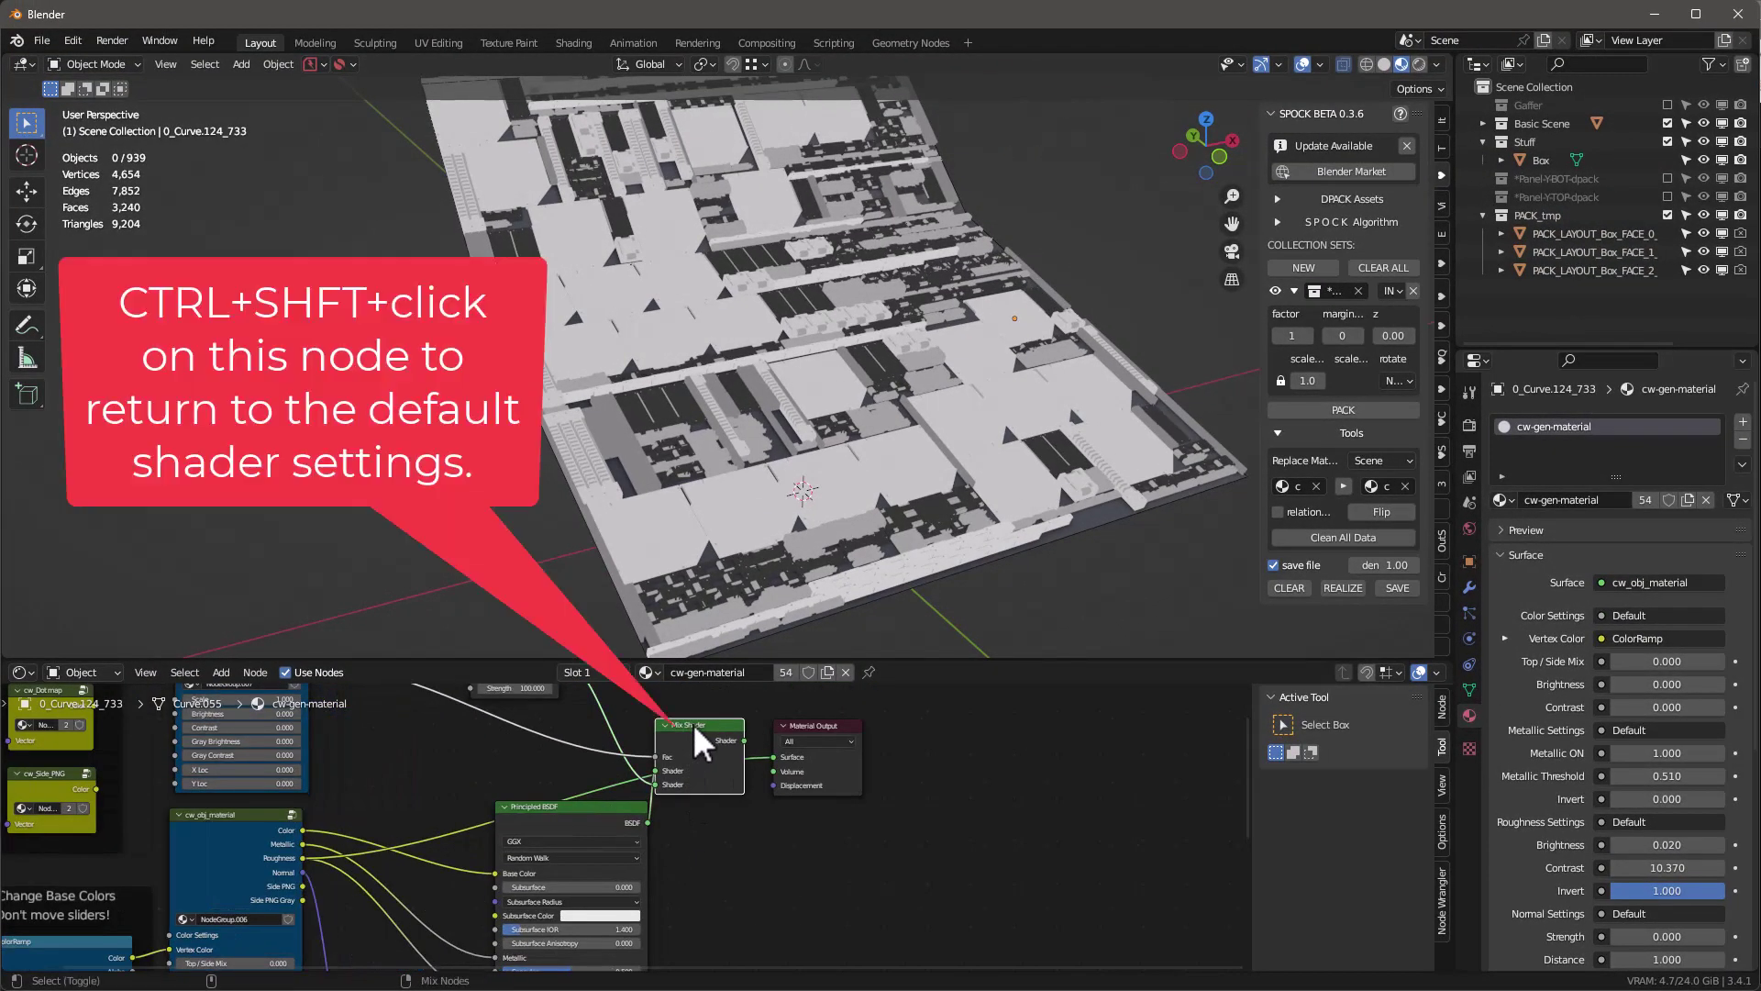
{"action": "left_click", "coordinate": [692, 723], "text": "ctrl+shift"}
{"action": "middle_click_drag", "start_coordinate": [834, 428], "coordinate": [886, 662]}
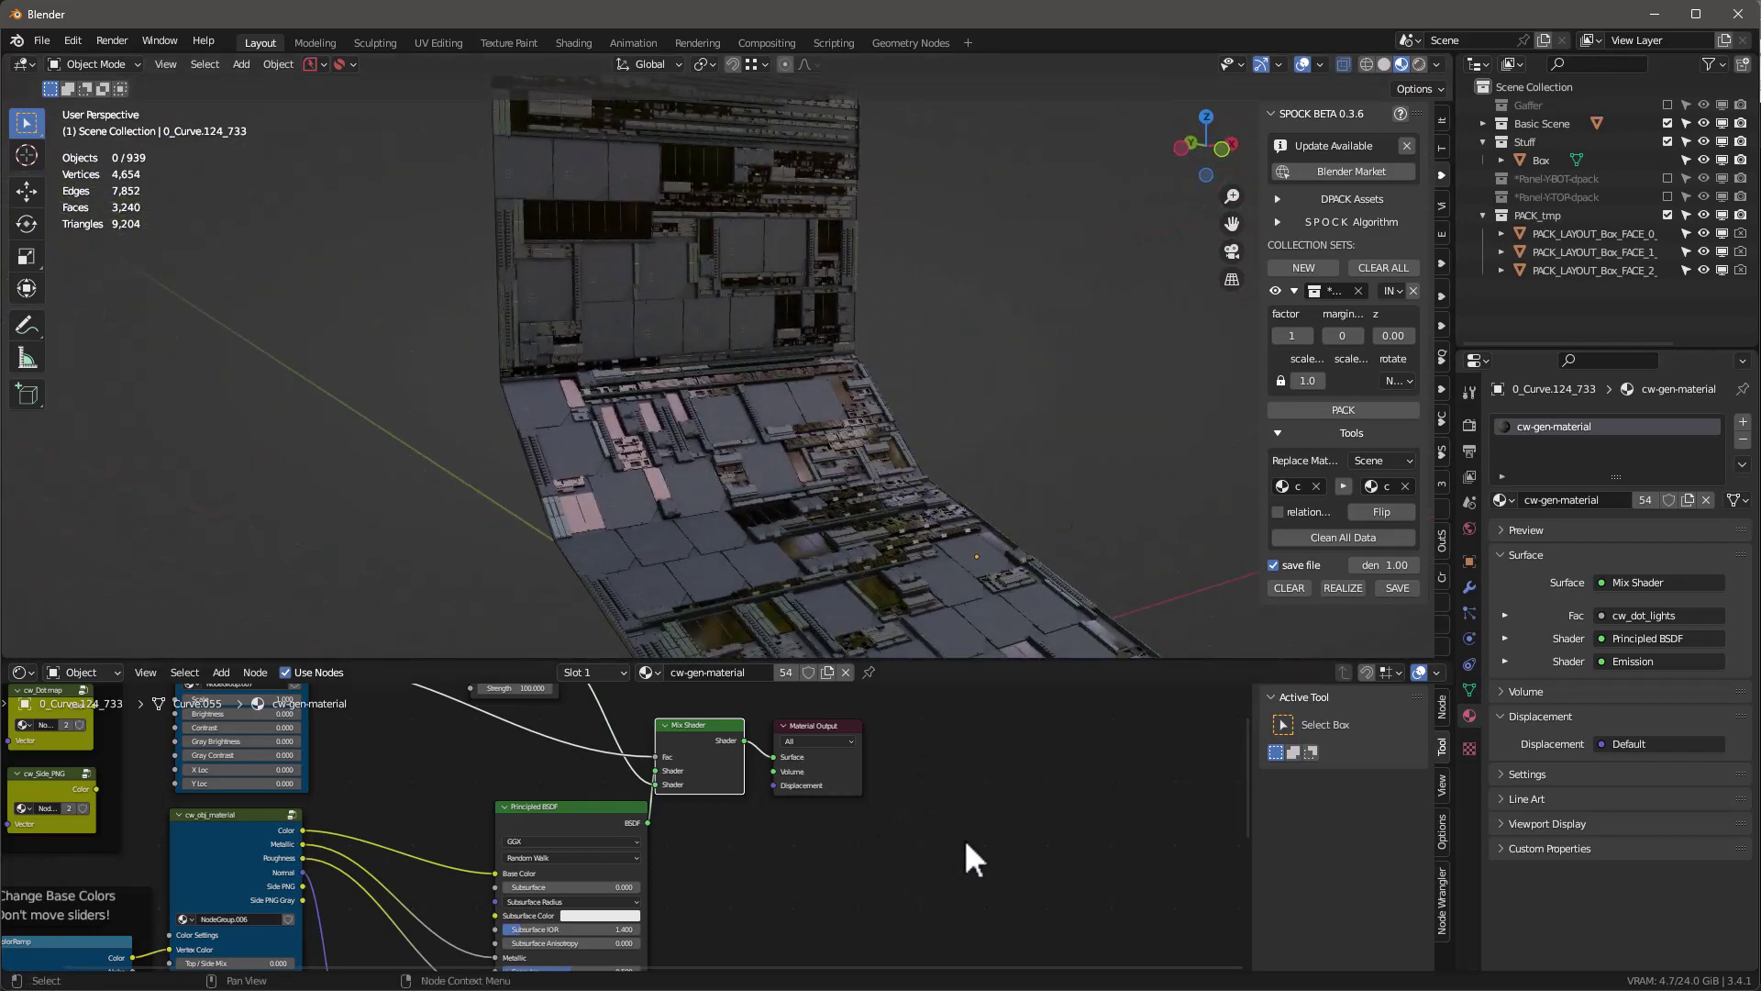
{"action": "scroll", "coordinate": [966, 842], "scroll_direction": "down", "scroll_amount": 1}
{"action": "middle_click_drag", "start_coordinate": [888, 556], "coordinate": [775, 624]}
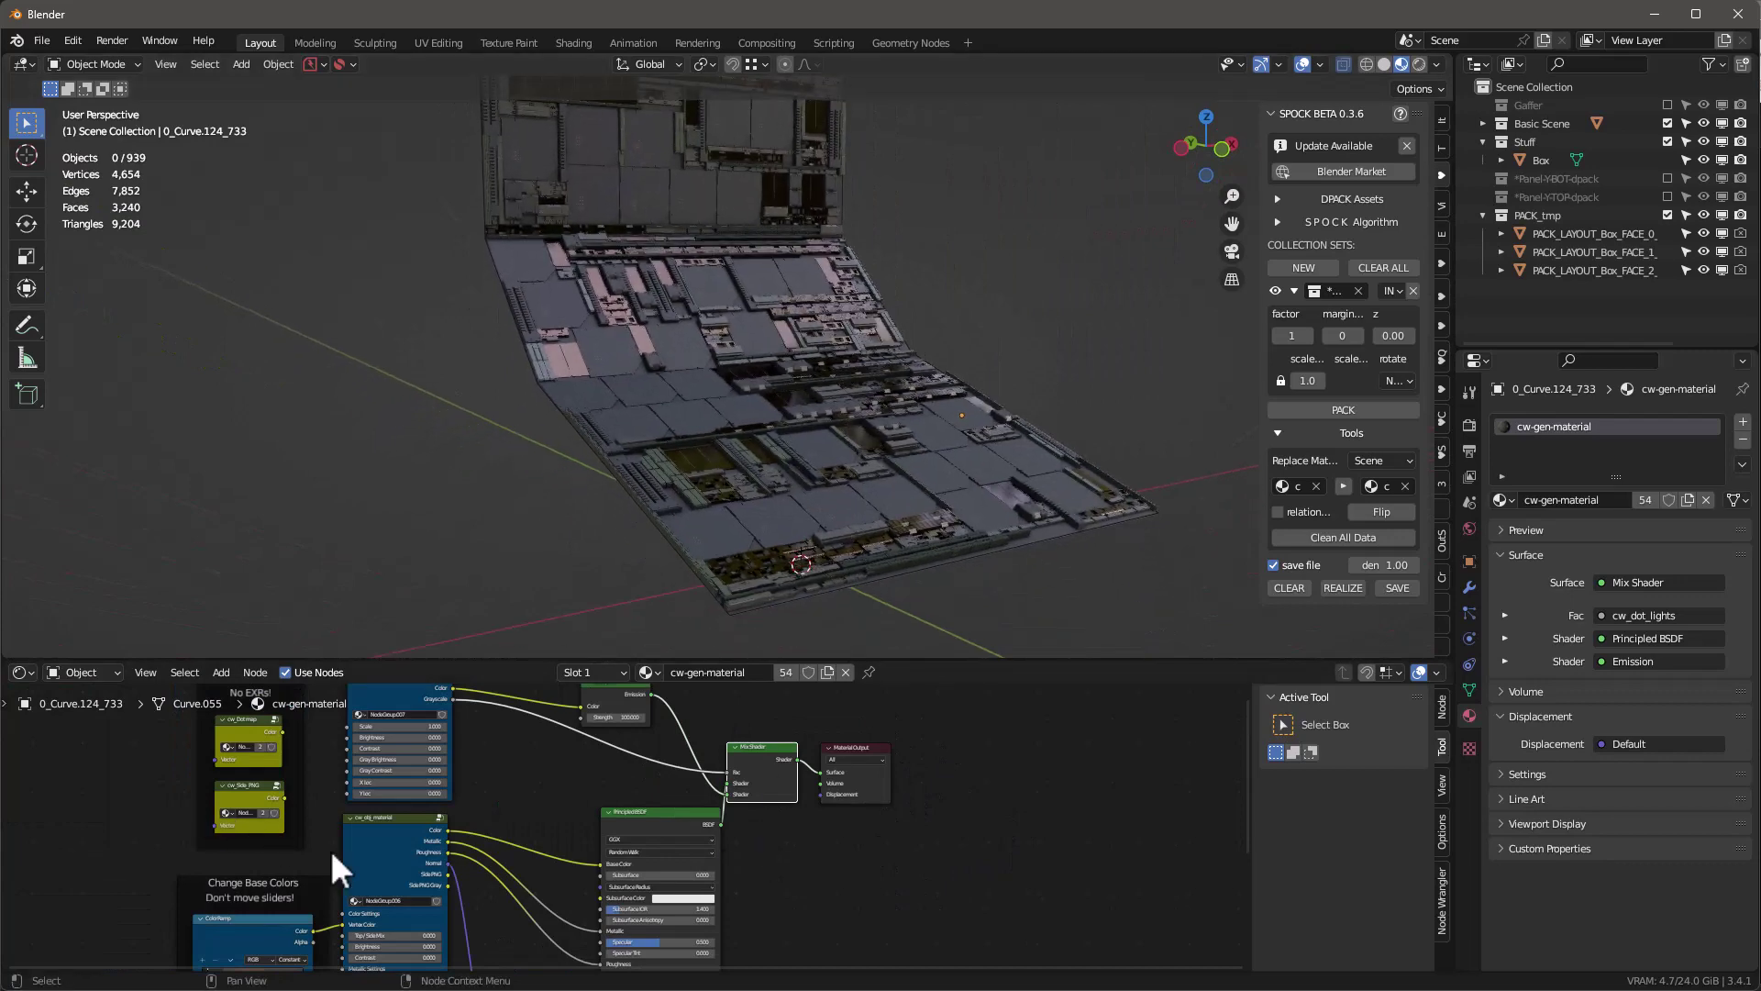
Set the Top / Side Mix on the cw_obj_material node to 0.020 and inspect the panels up close.
{"action": "scroll", "coordinate": [466, 867], "scroll_direction": "up", "scroll_amount": 4}
{"action": "middle_click_drag", "start_coordinate": [493, 822], "coordinate": [769, 774]}
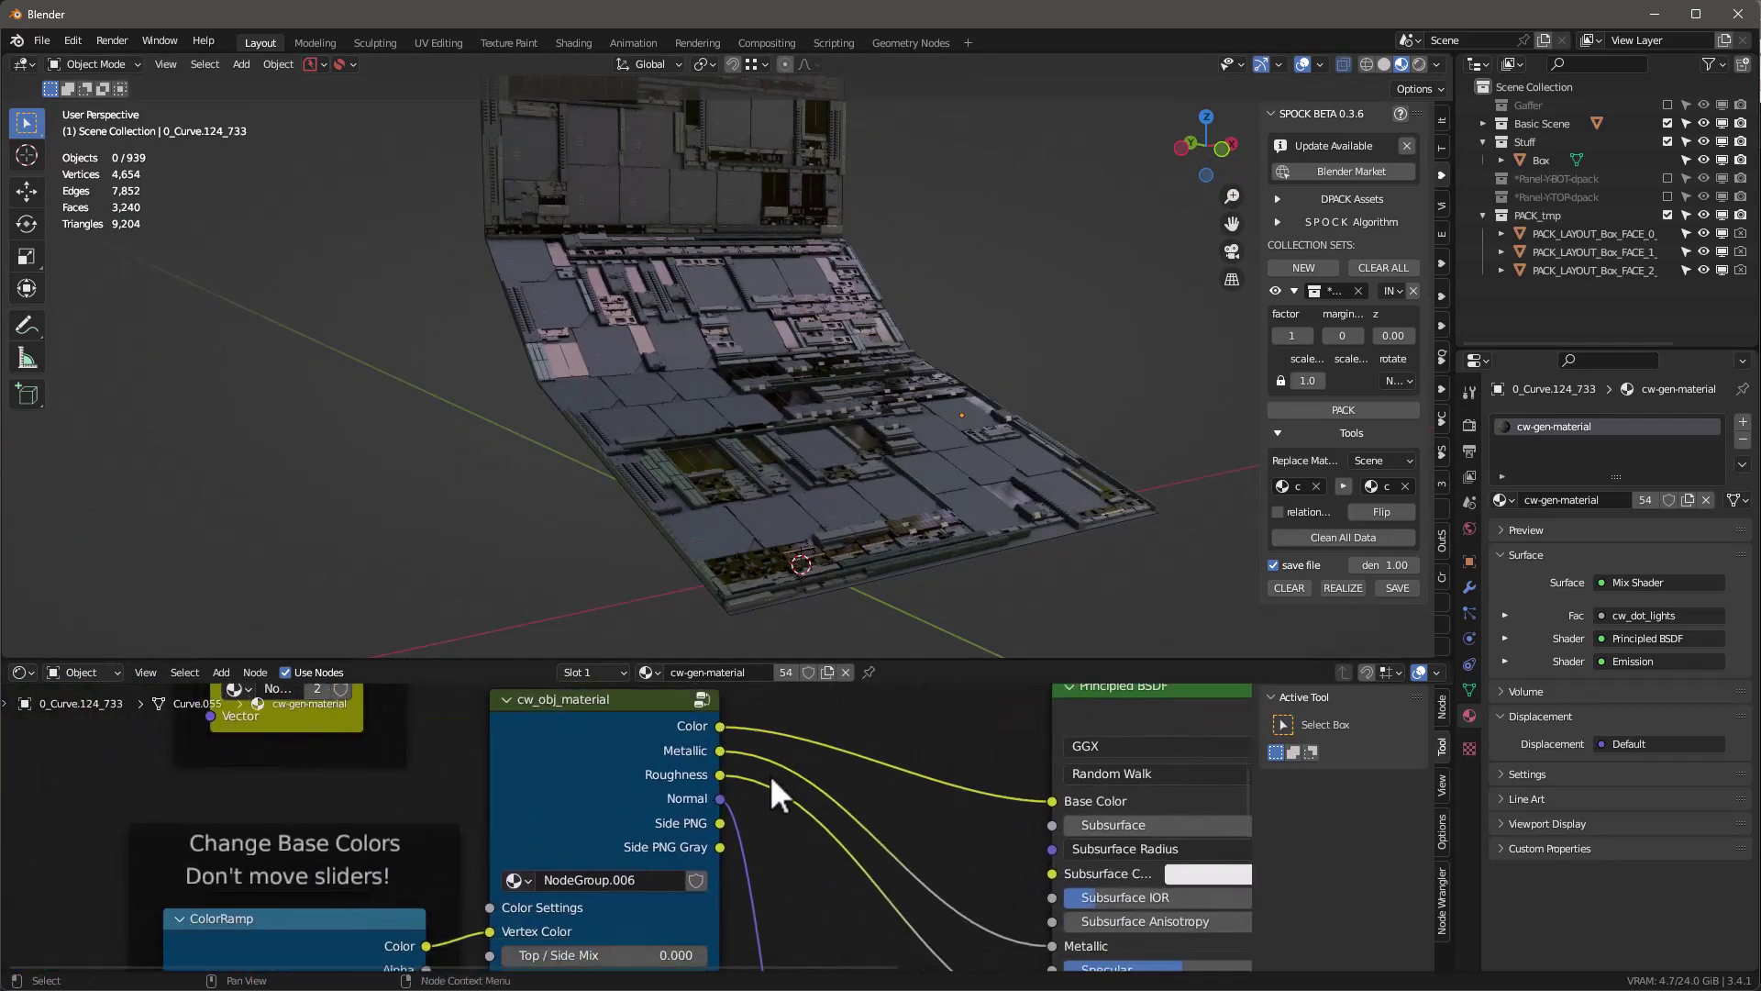
{"action": "scroll", "coordinate": [767, 820], "scroll_direction": "down", "scroll_amount": 2}
{"action": "middle_click_drag", "start_coordinate": [804, 906], "coordinate": [830, 784], "text": "shift"}
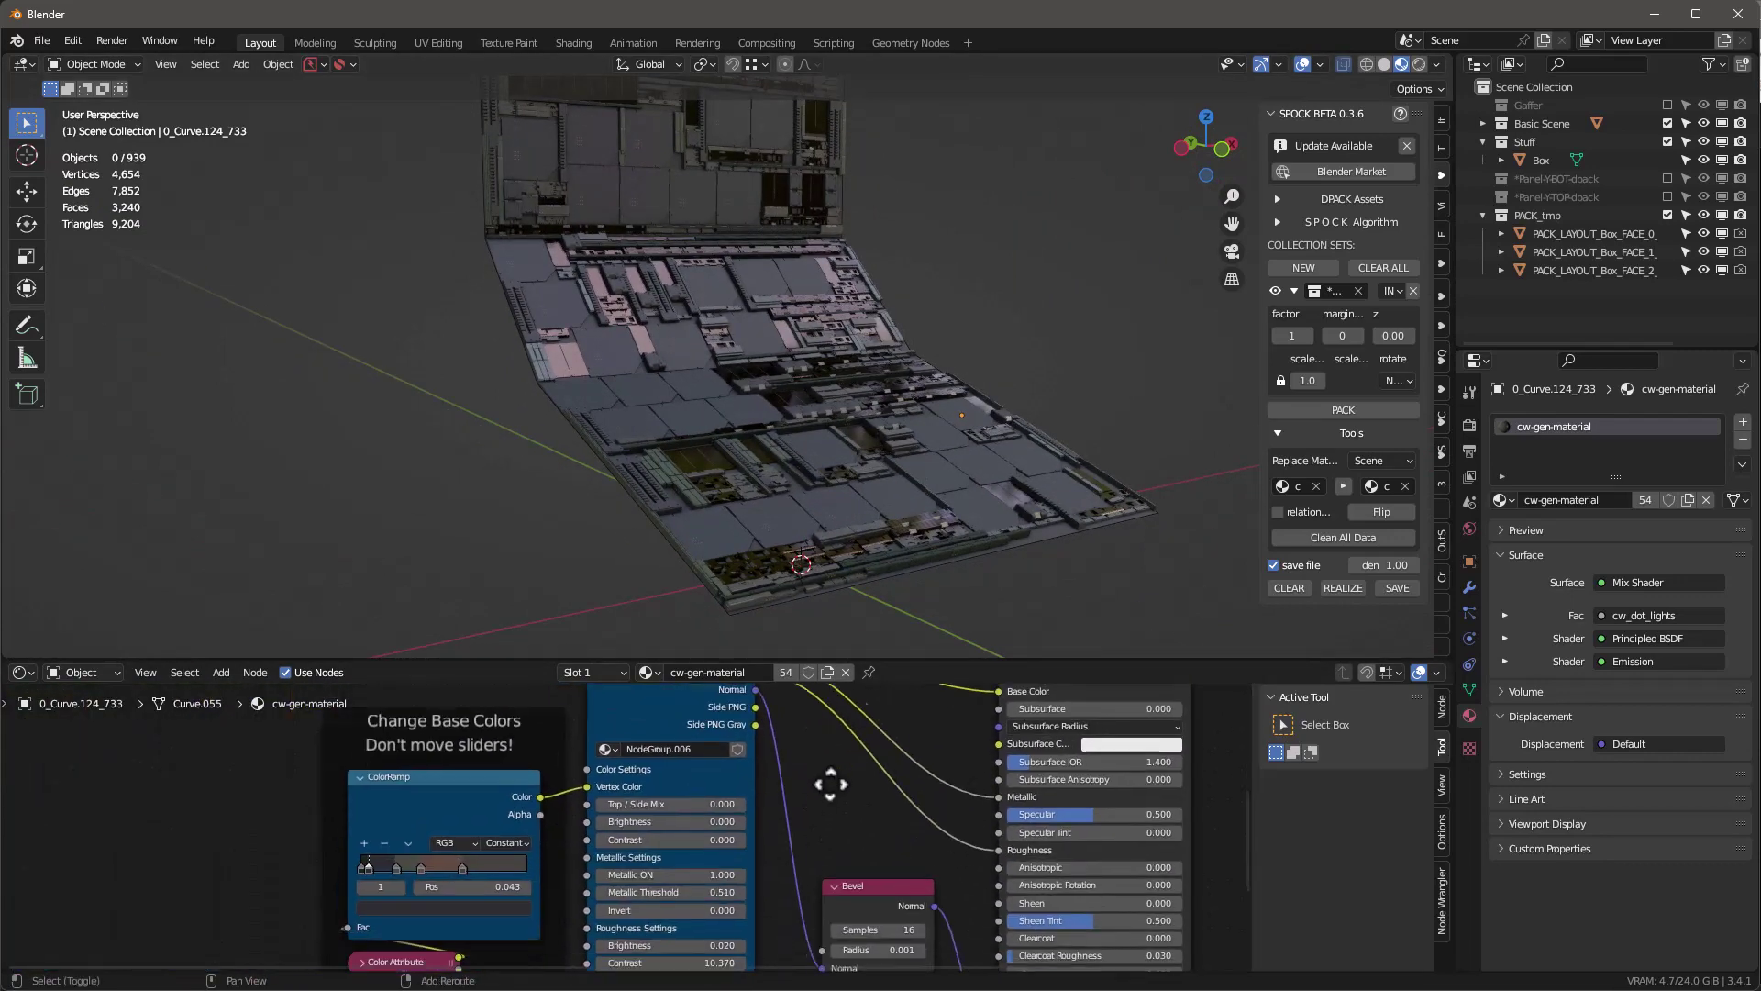
{"action": "scroll", "coordinate": [796, 802], "scroll_direction": "up", "scroll_amount": 2}
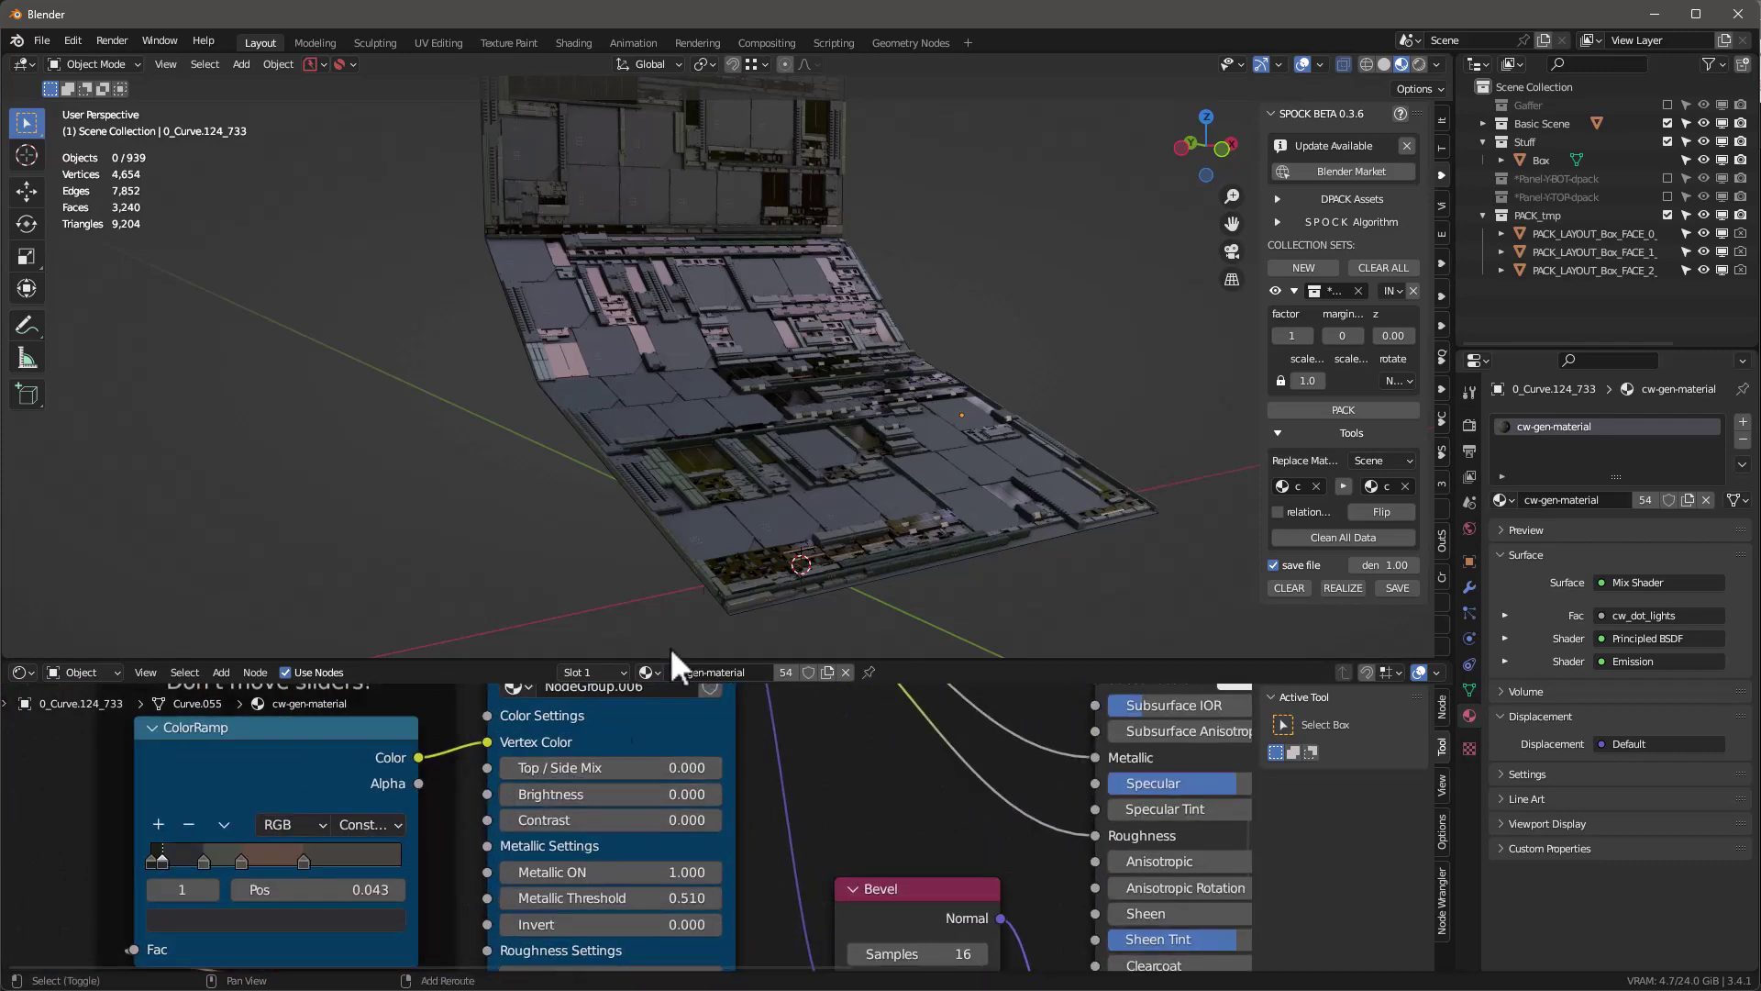
{"action": "scroll", "coordinate": [705, 366], "scroll_direction": "up", "scroll_amount": 4}
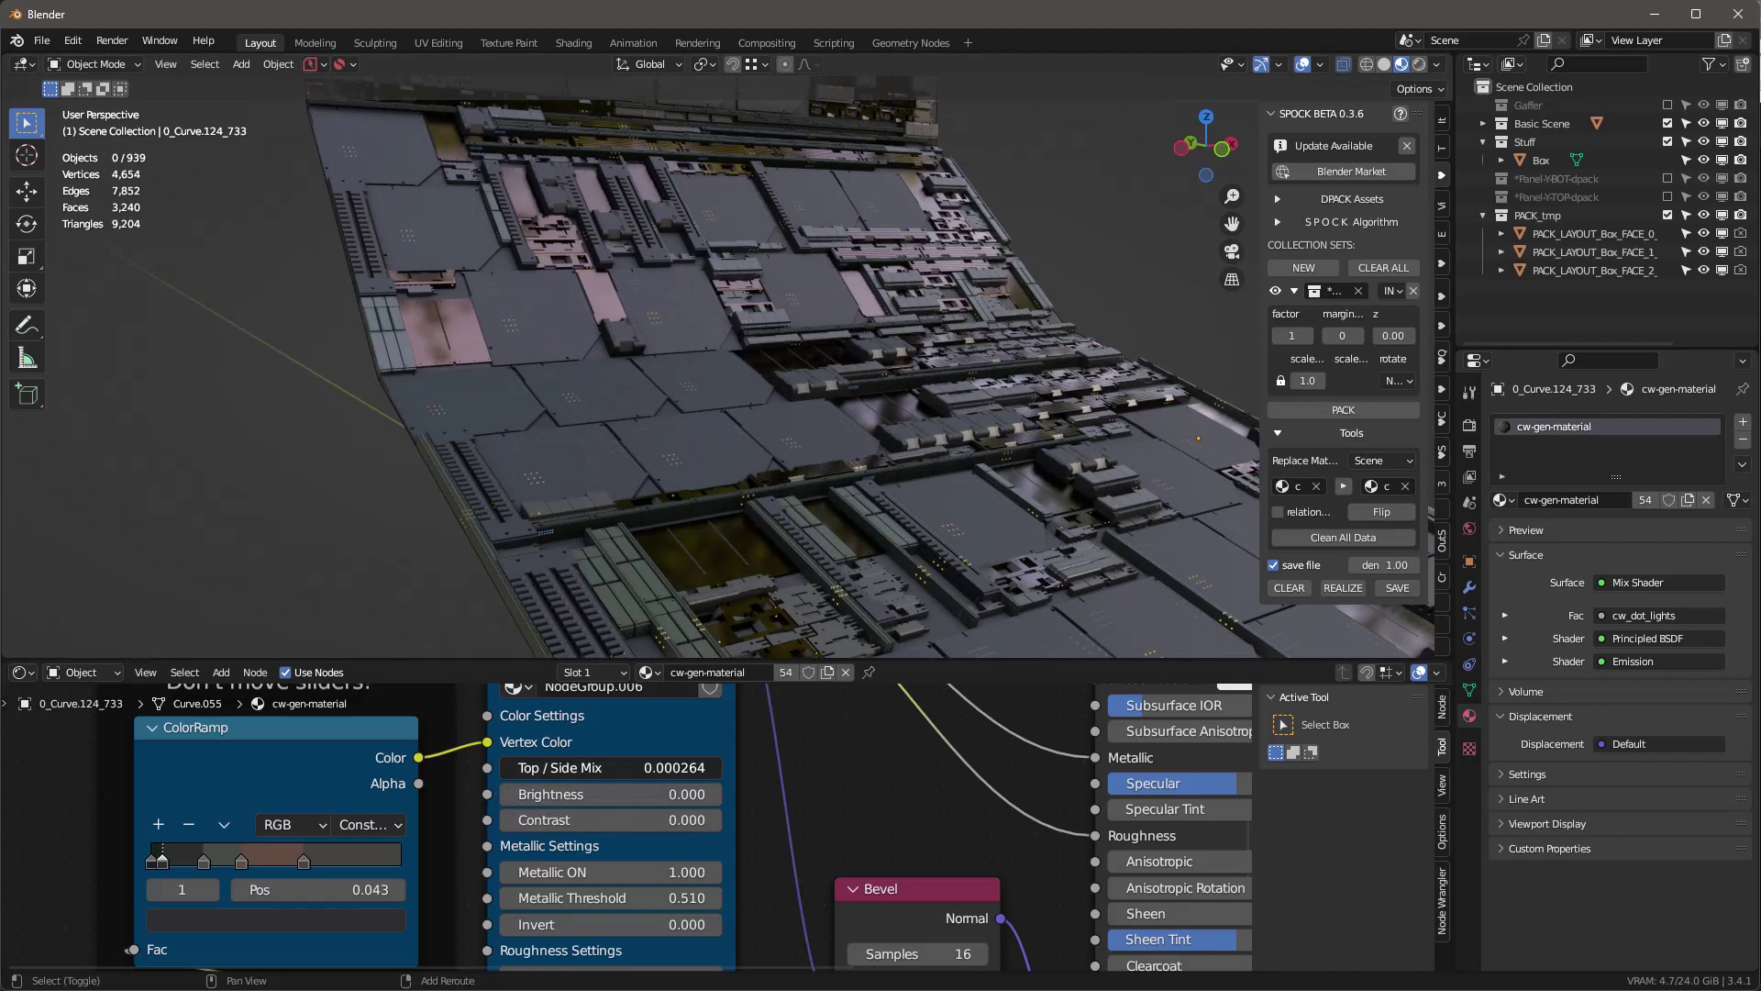
{"action": "left_click_drag", "start_coordinate": [610, 767], "coordinate": [686, 768]}
{"action": "middle_click_drag", "start_coordinate": [712, 436], "coordinate": [928, 567]}
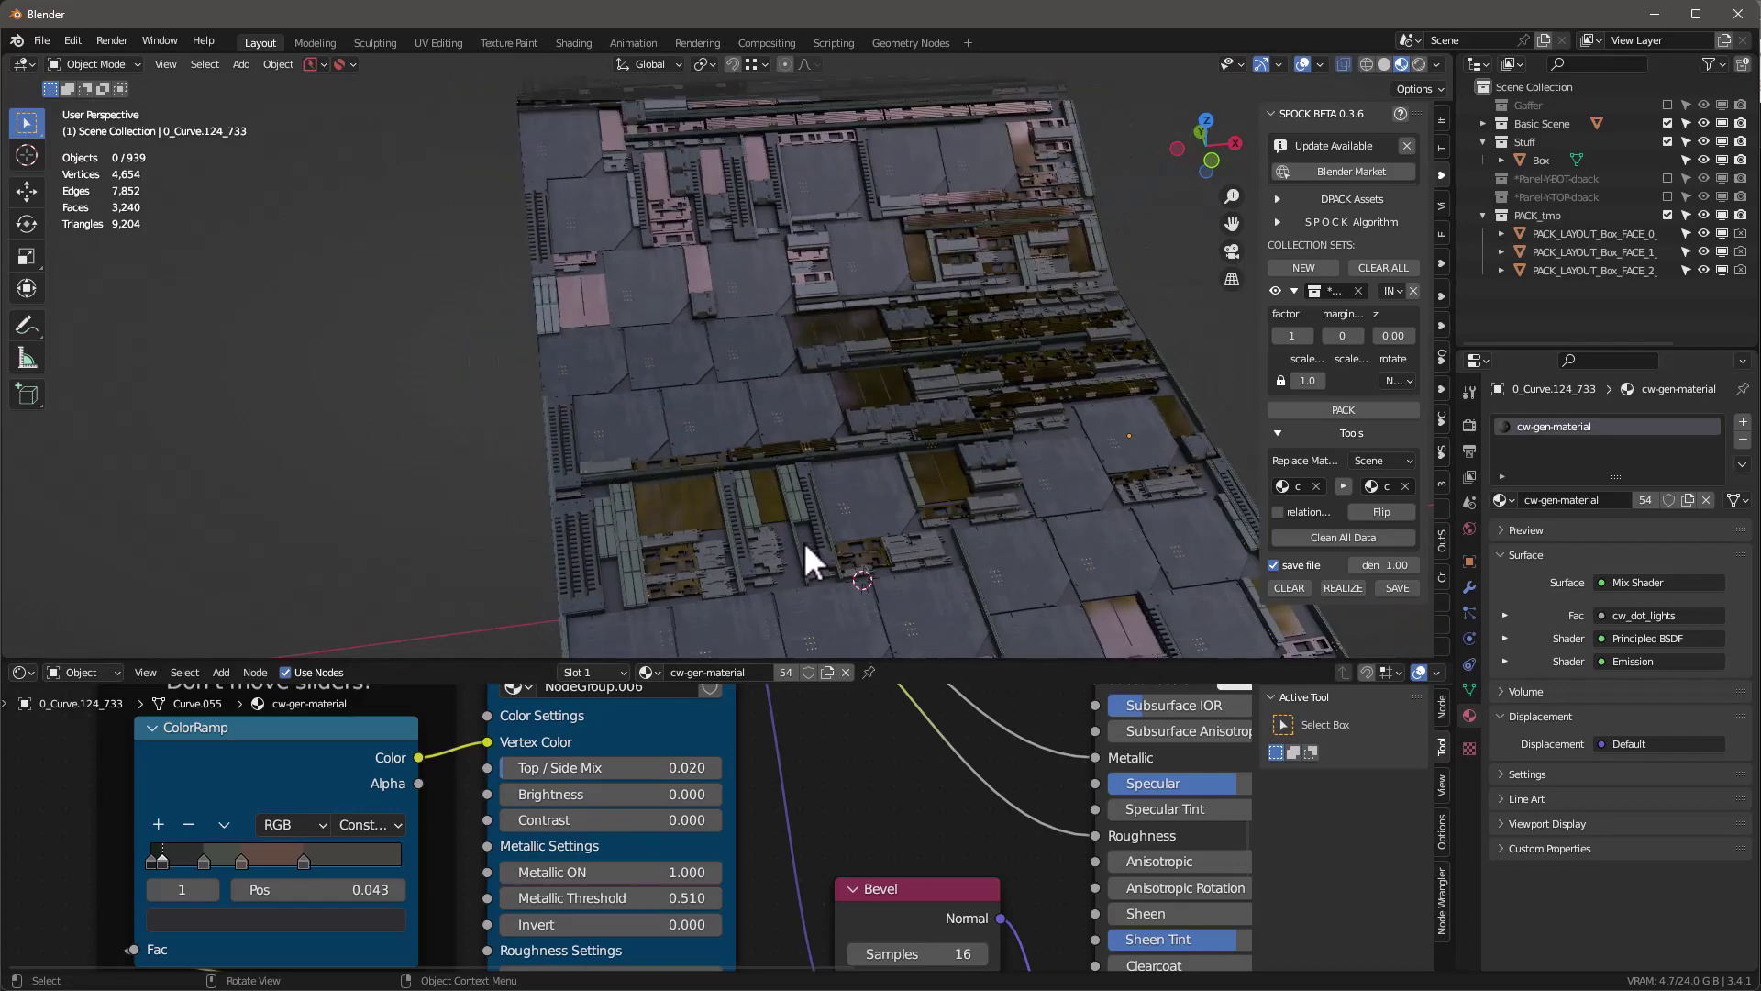